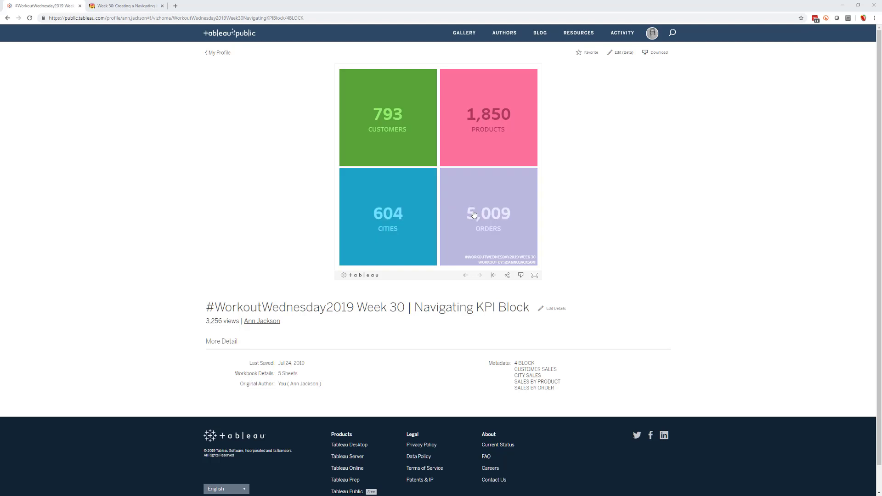
# - Test the Customers, Cities and Products KPI tiles, returning to the KPI block after each chart
pyautogui.click(409, 151)
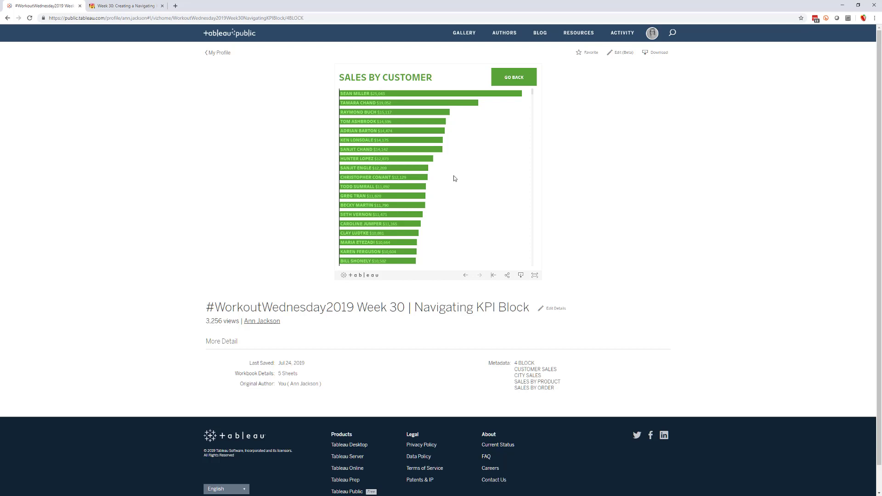
pyautogui.click(511, 81)
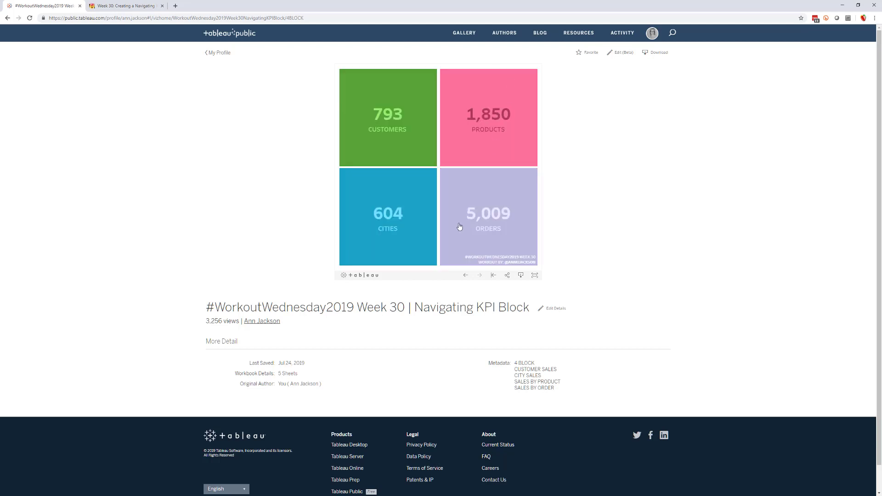
pyautogui.click(427, 232)
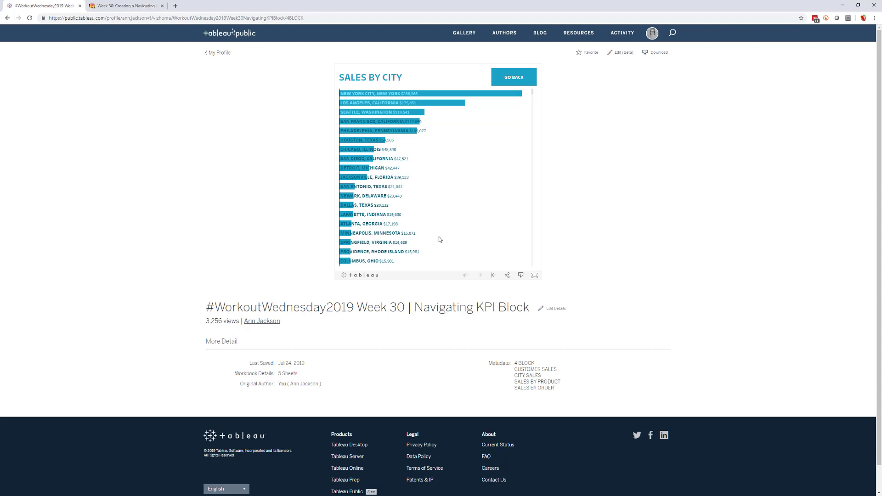
pyautogui.click(507, 82)
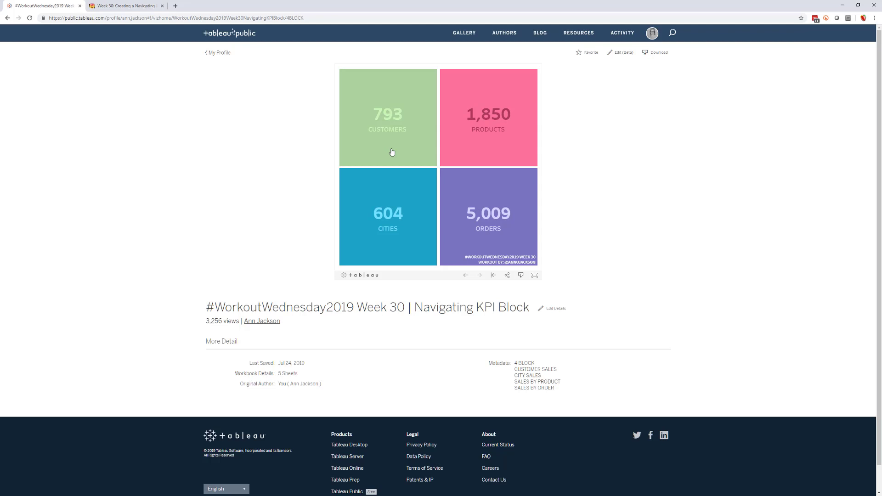
pyautogui.click(392, 152)
pyautogui.click(526, 76)
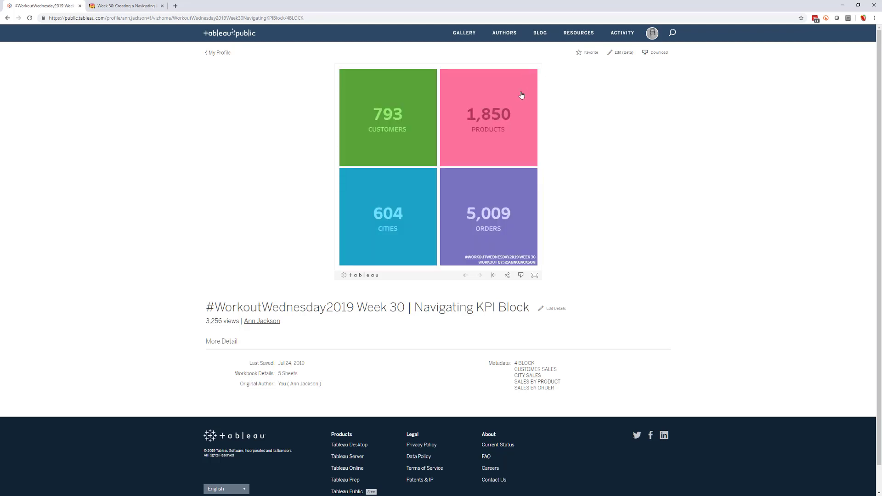
pyautogui.click(500, 147)
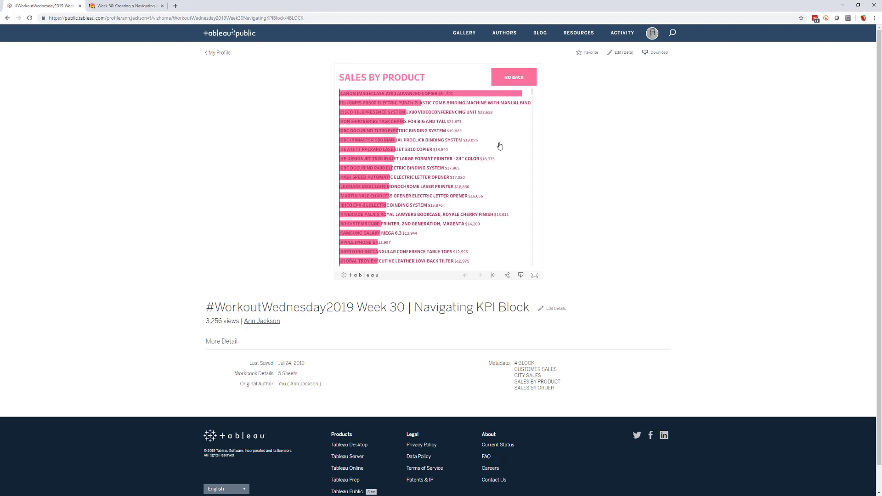
pyautogui.click(510, 78)
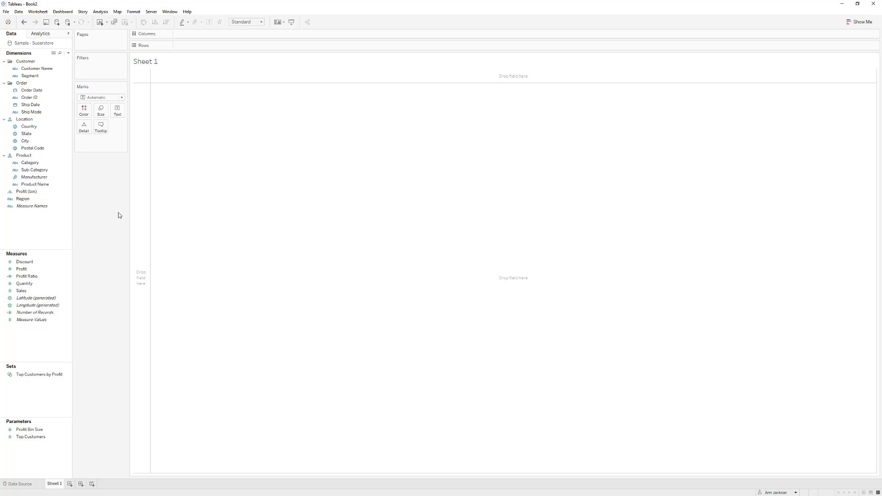
# - Create a CUSTOMERS calculated field as COUNTD([Customer Name])
pyautogui.click(68, 52)
pyautogui.click(61, 62)
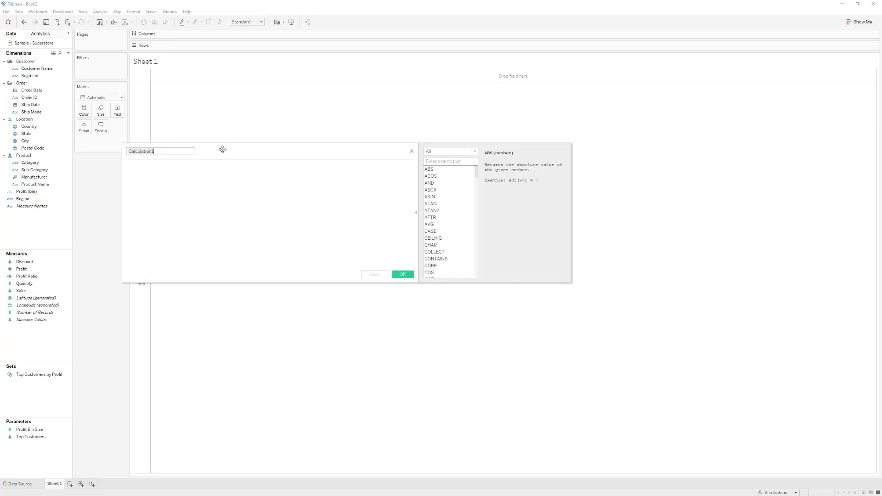
pyautogui.write('CUSTOMERS')
pyautogui.press('Tab')
pyautogui.write('COUNTD')
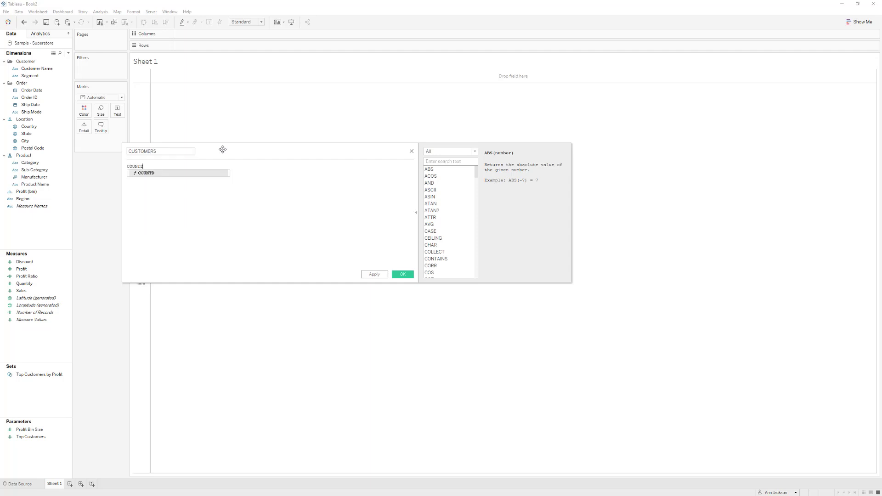
pyautogui.press('Return')
pyautogui.write('[cus')
pyautogui.press('Return')
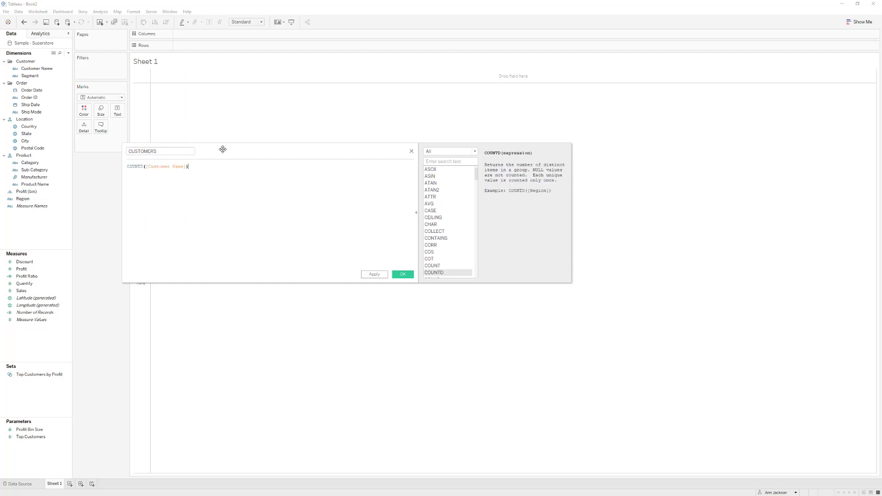
pyautogui.click(375, 275)
pyautogui.click(401, 275)
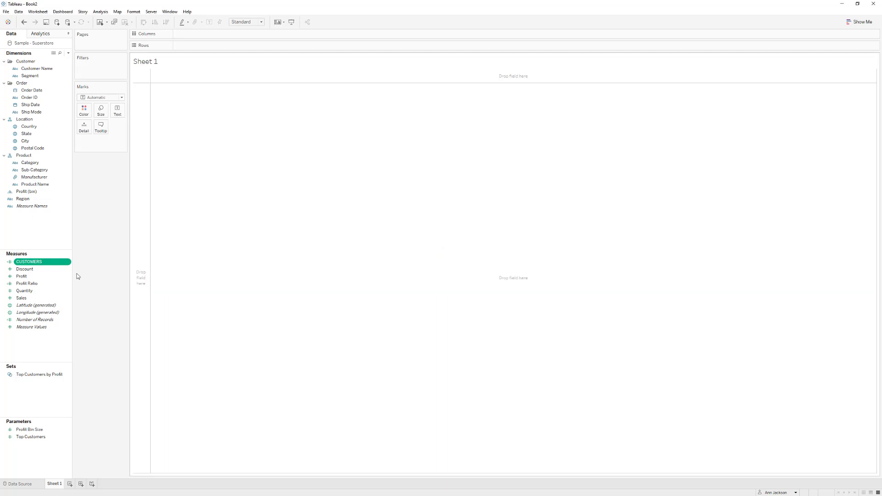
# - Duplicate CUSTOMERS into an ORDERS field counting distinct Order ID values
pyautogui.rightClick(44, 262)
pyautogui.click(64, 304)
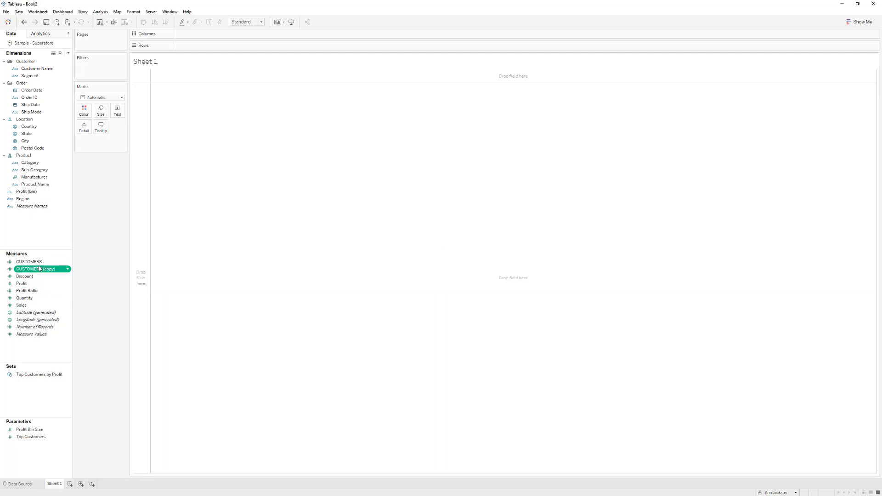
pyautogui.rightClick(39, 269)
pyautogui.click(56, 305)
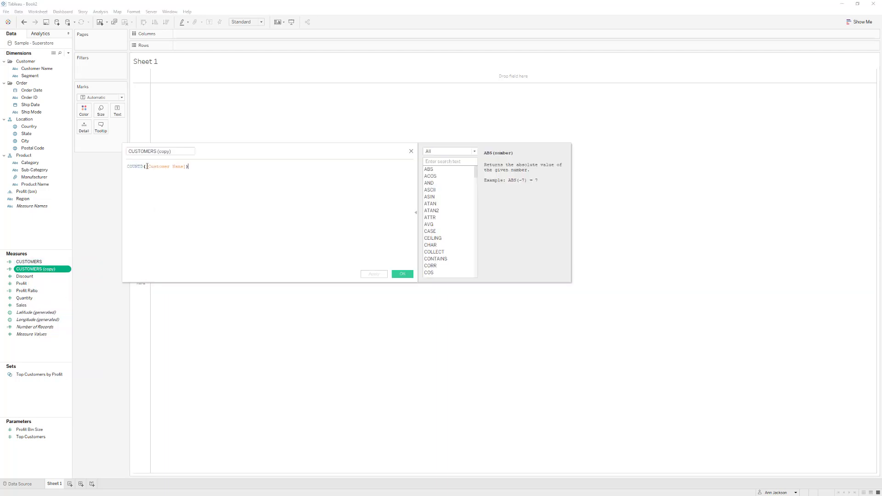
pyautogui.doubleClick(144, 151)
pyautogui.write('ORDERS')
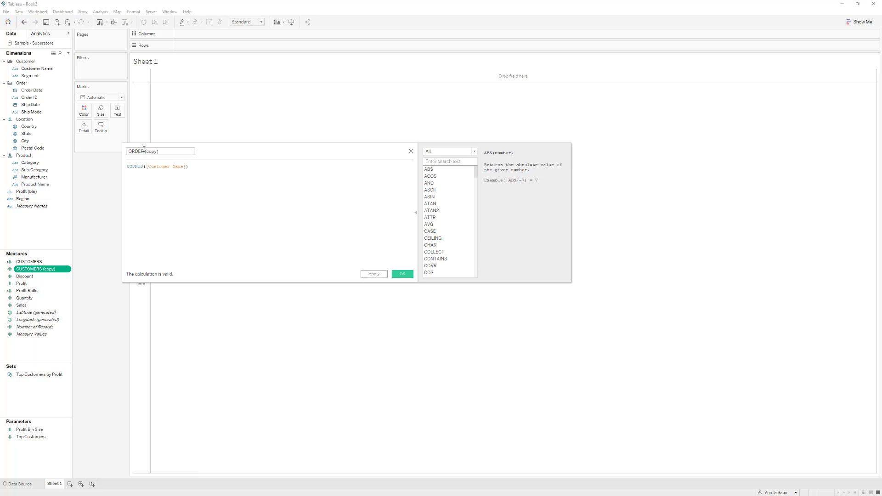
pyautogui.press('Delete')
pyautogui.press('Delete')
pyautogui.press('Delete')
pyautogui.press('Delete')
pyautogui.press('Delete')
pyautogui.press('Delete')
pyautogui.press('Delete')
pyautogui.moveTo(27, 101); pyautogui.dragTo(171, 166)
pyautogui.click(403, 275)
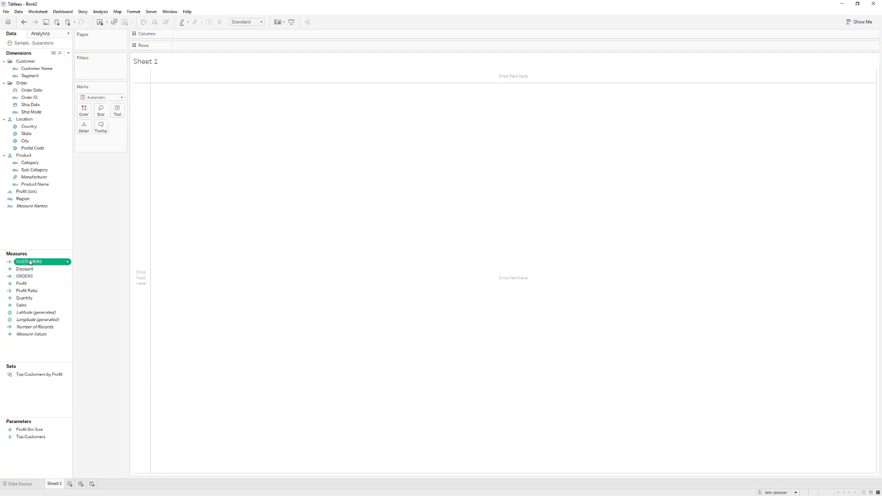
# - Duplicate CUSTOMERS into a PRODUCTS field counting distinct Product Name values
pyautogui.rightClick(23, 262)
pyautogui.click(58, 302)
pyautogui.rightClick(40, 269)
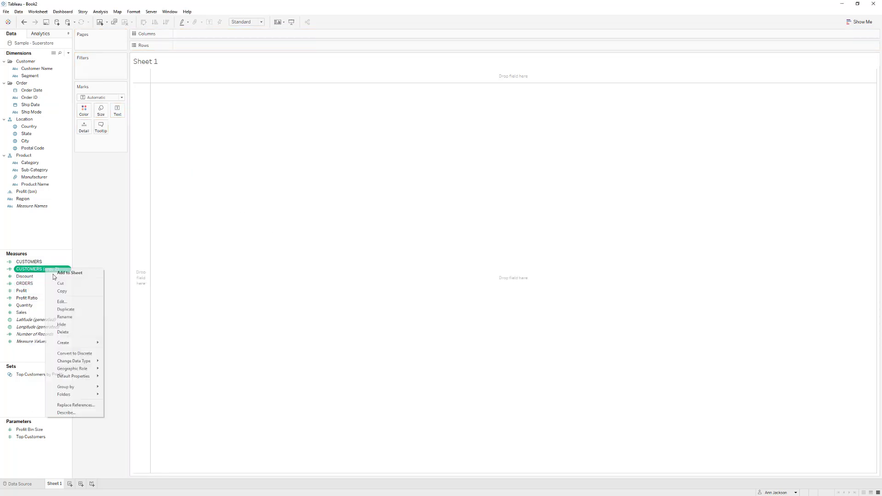
pyautogui.click(60, 303)
pyautogui.doubleClick(140, 151)
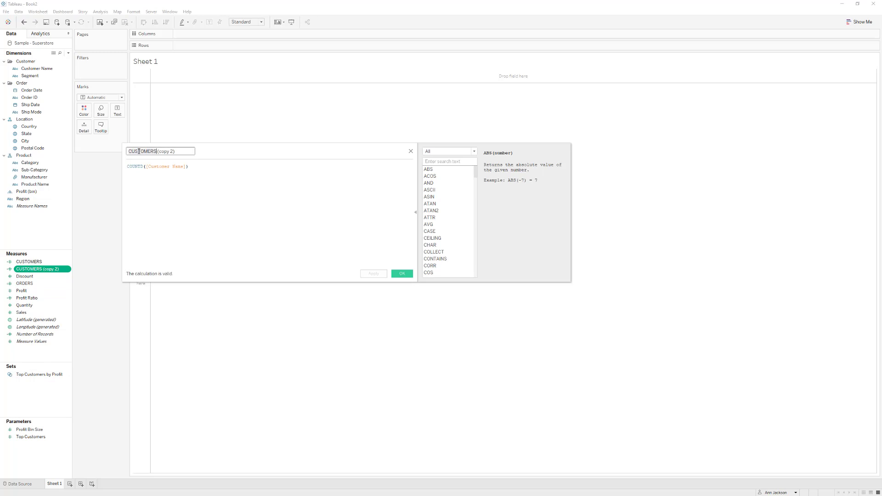
pyautogui.write('PROF')
pyautogui.write('UCTS')
pyautogui.press('Delete')
pyautogui.press('Delete')
pyautogui.press('Delete')
pyautogui.press('Delete')
pyautogui.press('Delete')
pyautogui.press('Delete')
pyautogui.press('Delete')
pyautogui.press('Delete')
pyautogui.press('Delete')
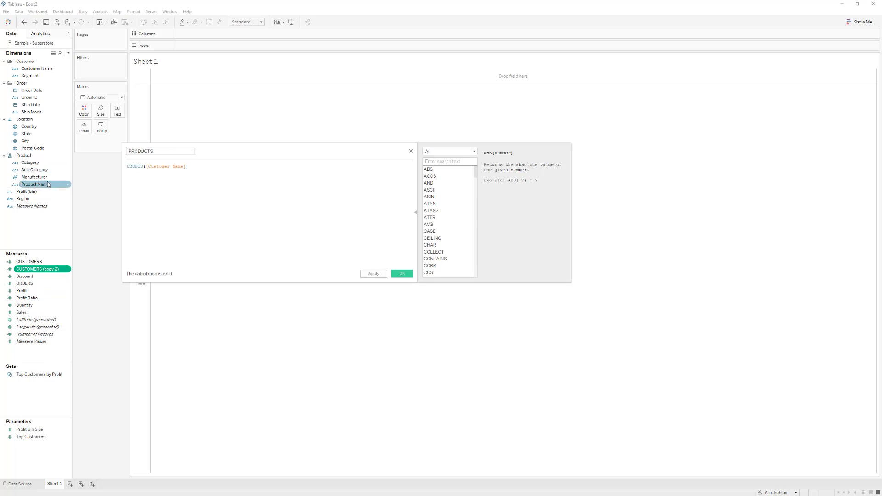
pyautogui.moveTo(35, 184); pyautogui.dragTo(160, 168)
pyautogui.click(401, 274)
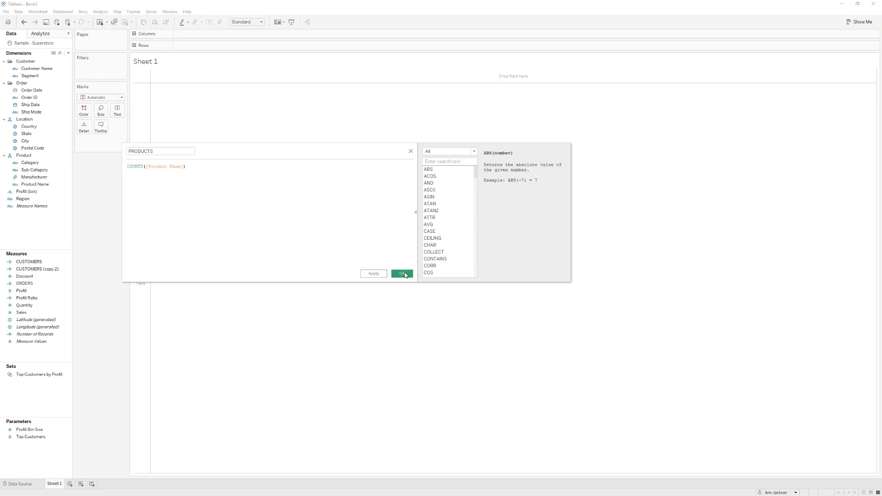
# - Duplicate CUSTOMERS once more and rename the copy CITIES
pyautogui.rightClick(43, 261)
pyautogui.click(76, 301)
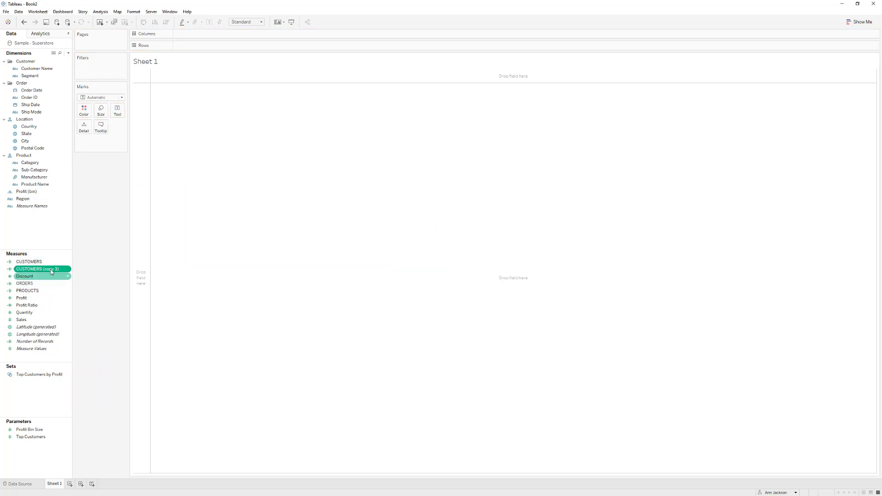
pyautogui.rightClick(51, 270)
pyautogui.click(71, 303)
pyautogui.click(134, 152)
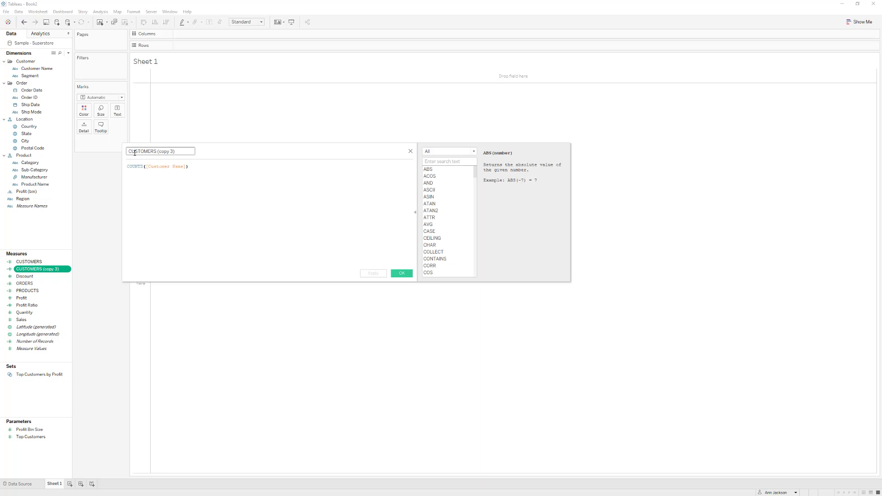
pyautogui.write('CITIES')
pyautogui.press('Tab')
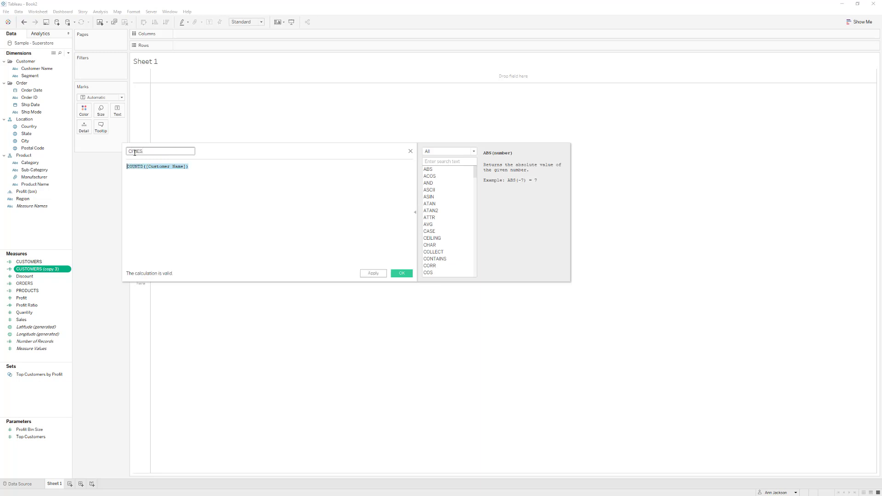
# - Change the CITIES formula to COUNTD([City]+[State]) and save it
pyautogui.click(161, 167)
pyautogui.doubleClick(159, 166)
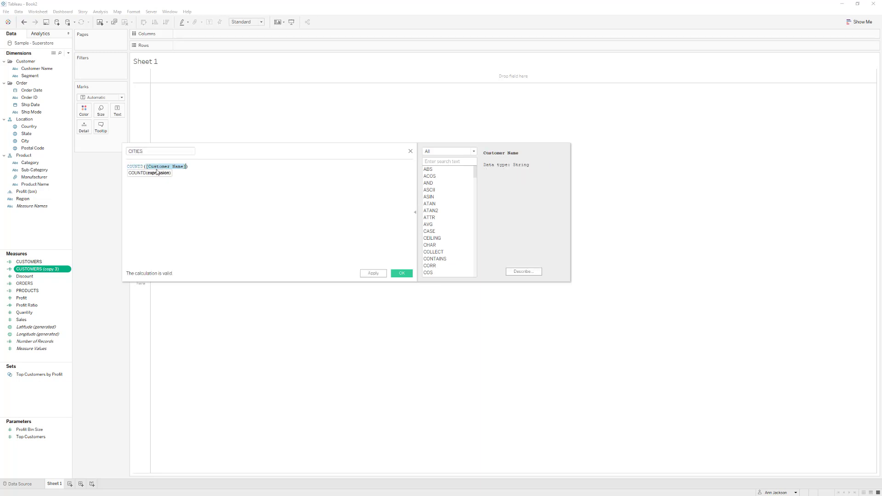
pyautogui.write('Ci')
pyautogui.press('Return')
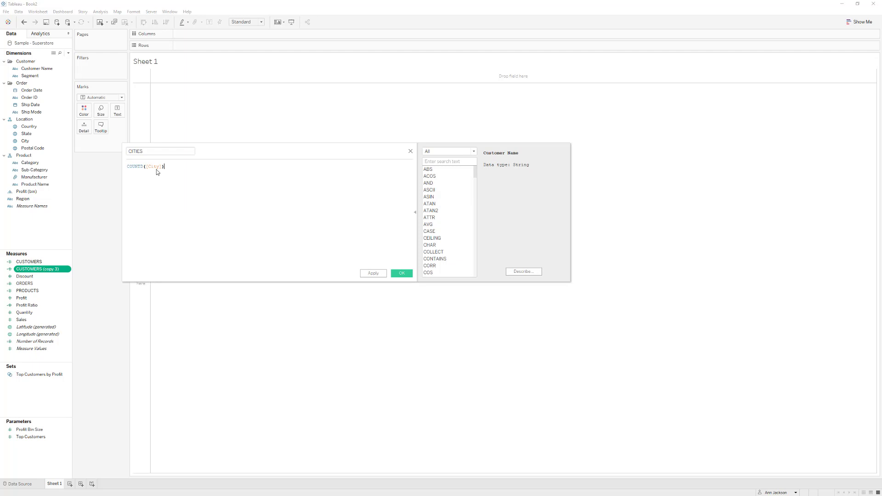
pyautogui.press('BackSpace')
pyautogui.write('+Stat')
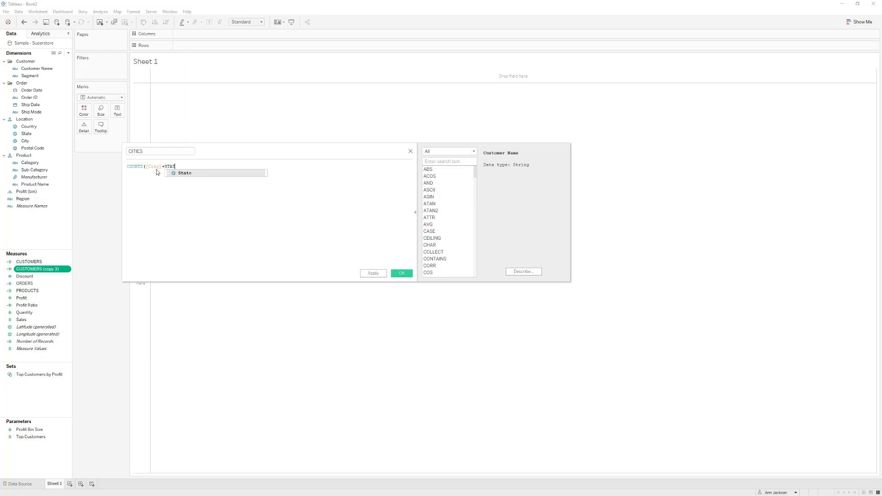
pyautogui.press('Return')
pyautogui.write(')')
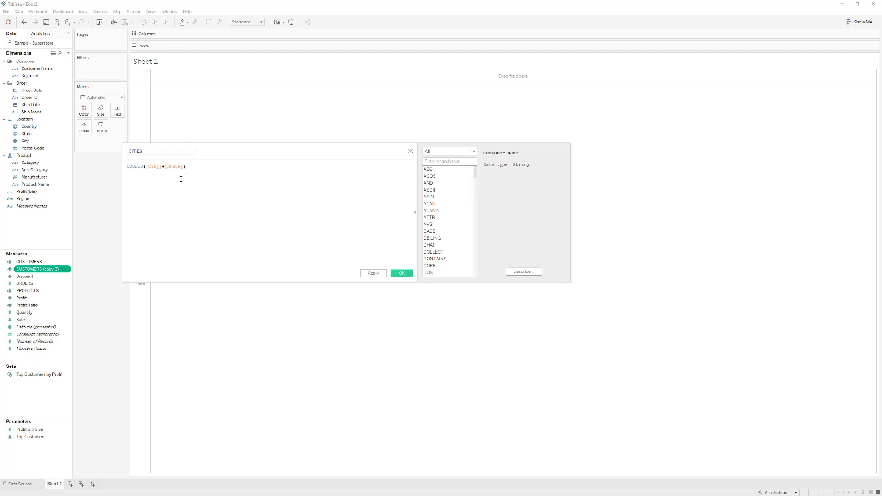
pyautogui.click(401, 274)
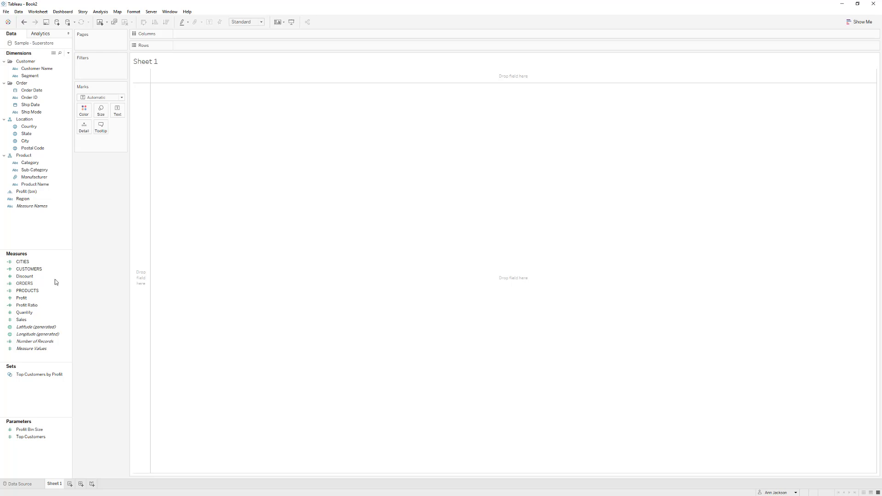
# - Build a text table of CUSTOMERS 793, PRODUCTS 1,850, CITIES 604 and ORDERS 5,009
pyautogui.moveTo(28, 269); pyautogui.dragTo(118, 114)
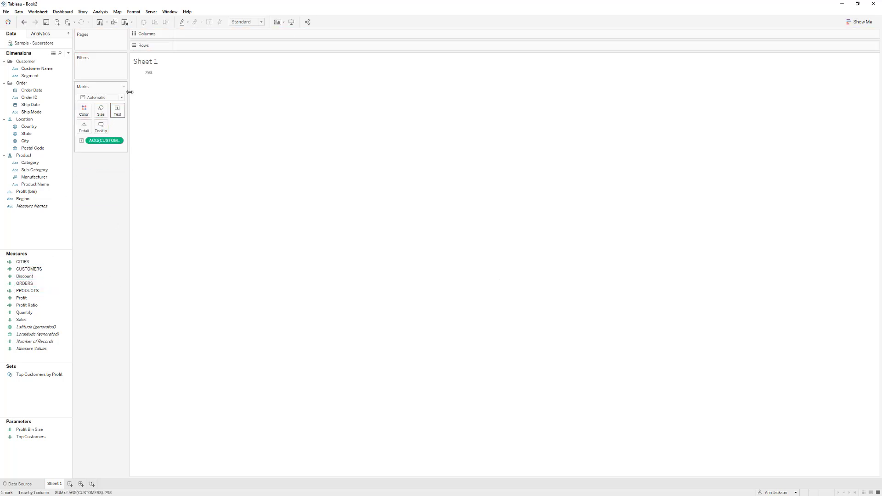
pyautogui.moveTo(147, 75)
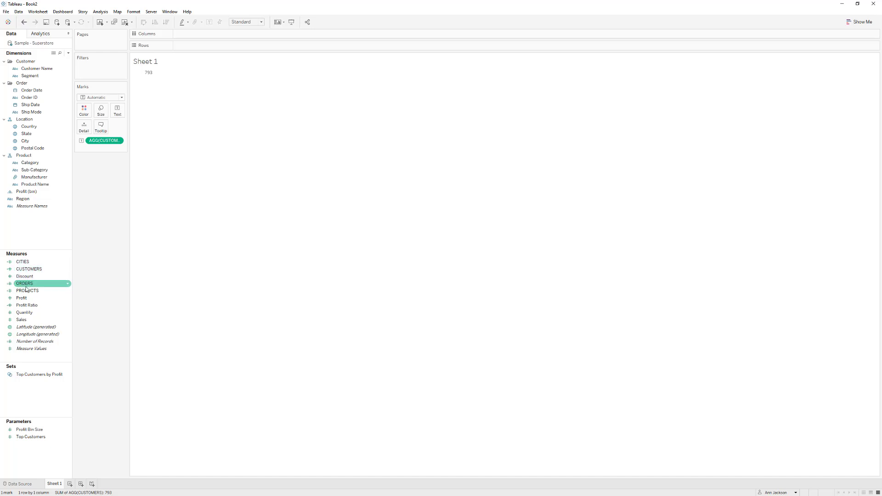
pyautogui.moveTo(27, 291); pyautogui.dragTo(148, 74)
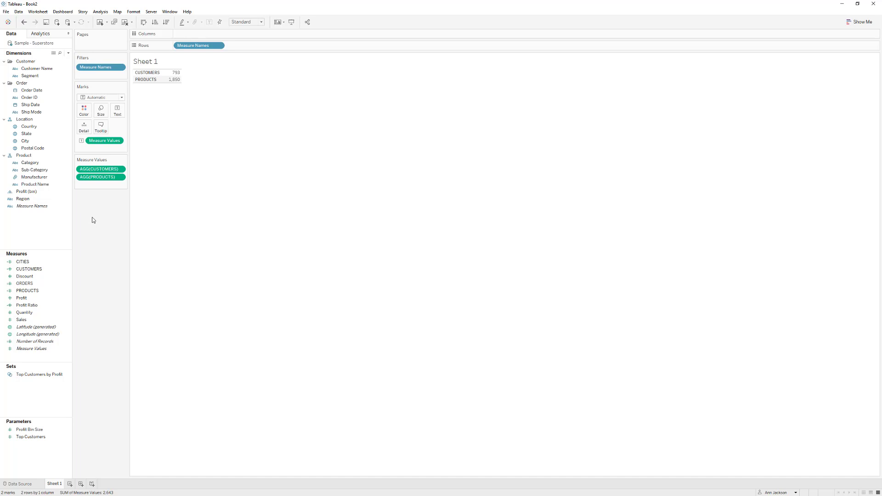
pyautogui.moveTo(22, 262); pyautogui.dragTo(90, 190)
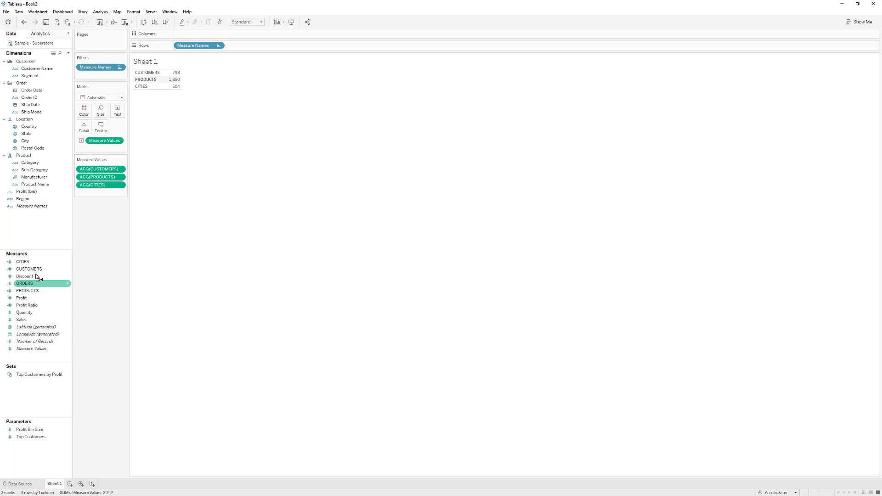
pyautogui.moveTo(27, 283); pyautogui.dragTo(92, 196)
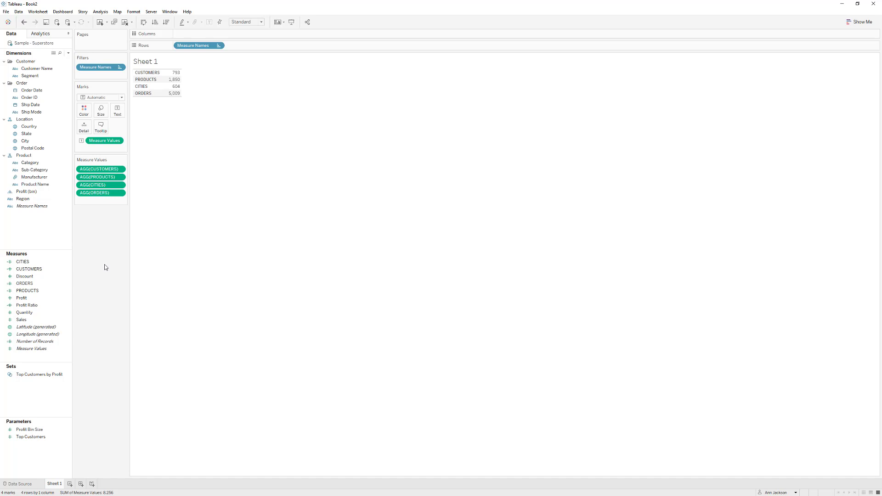
# - Switch the marks to Square and fit the view to Entire View
pyautogui.click(112, 97)
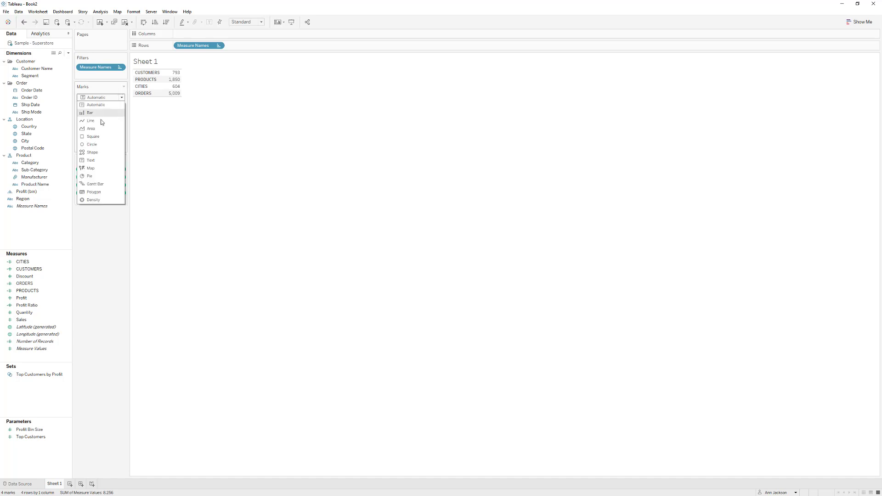
pyautogui.click(95, 137)
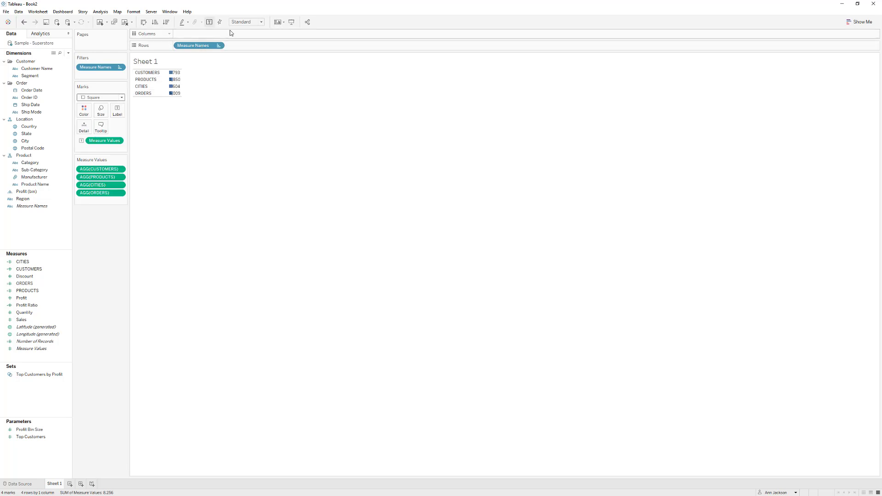
pyautogui.click(247, 22)
pyautogui.click(241, 46)
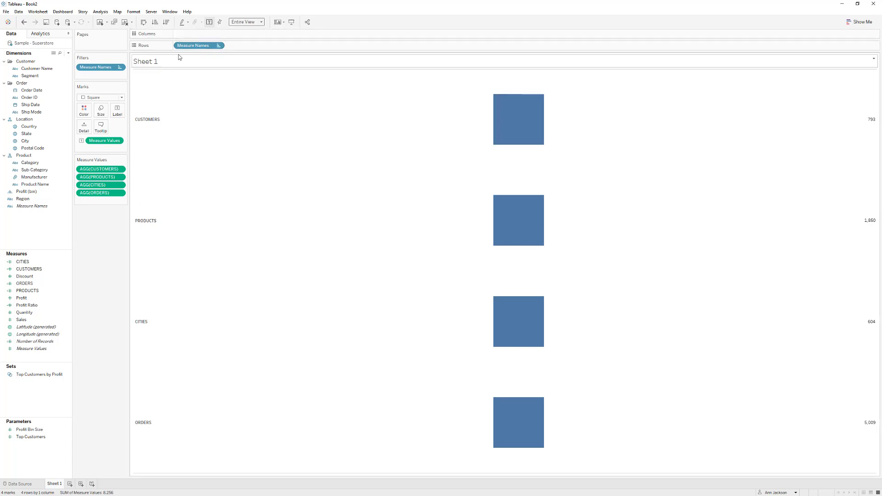
# - Label each square with its Measure Values and Measure Names
pyautogui.moveTo(185, 48)
pyautogui.mouseDown()
pyautogui.moveTo(117, 104)
pyautogui.moveTo(190, 47)
pyautogui.mouseUp()
pyautogui.moveTo(114, 140); pyautogui.dragTo(123, 113)
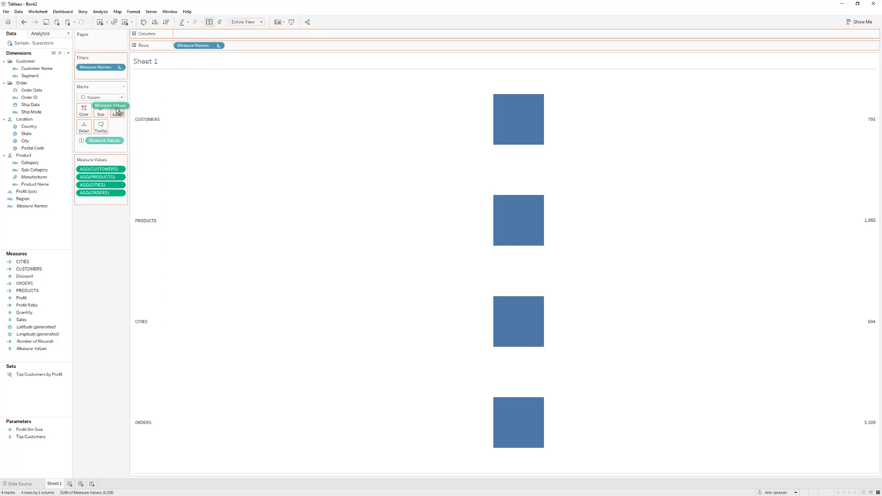
pyautogui.moveTo(117, 111); pyautogui.dragTo(118, 112)
pyautogui.moveTo(195, 45); pyautogui.dragTo(119, 111)
# - Centre the labels middle-center and set their font to match the mark colour
pyautogui.click(118, 111)
pyautogui.click(159, 164)
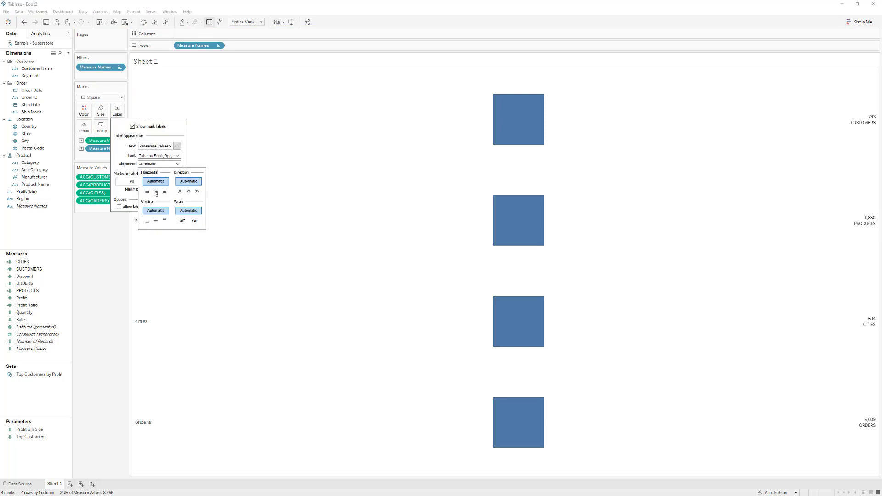
pyautogui.click(155, 191)
pyautogui.click(156, 221)
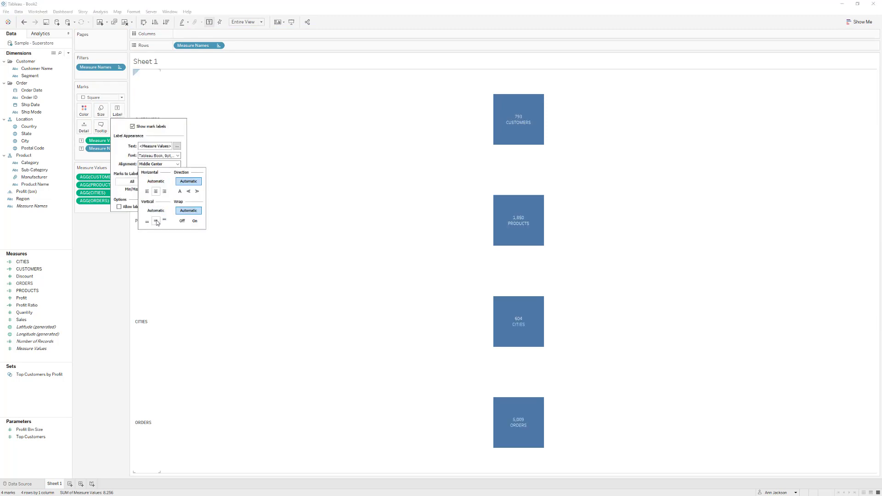
pyautogui.click(166, 155)
pyautogui.click(162, 193)
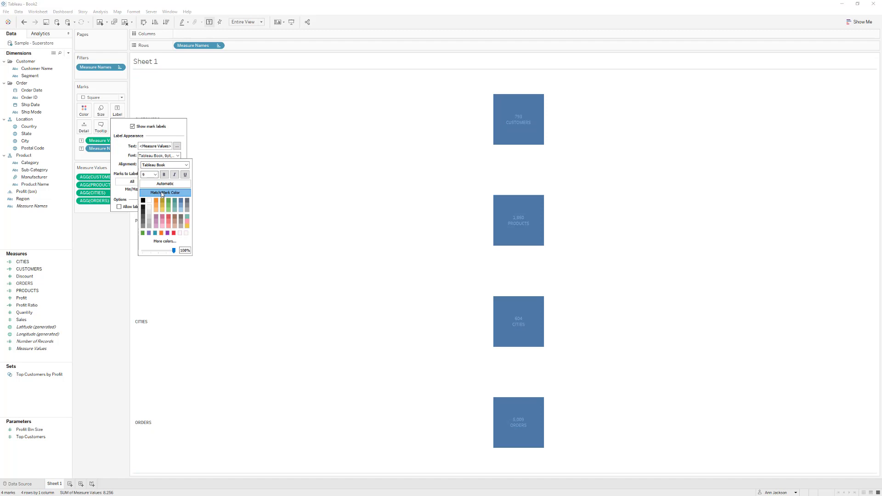
# - Format the label text: measure value bold size 26, measure name size 11
pyautogui.click(177, 146)
pyautogui.moveTo(327, 211); pyautogui.dragTo(289, 212)
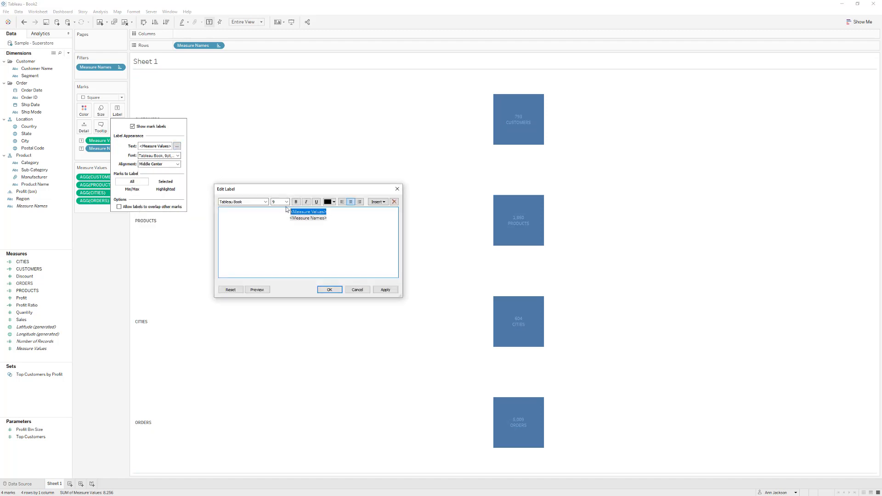
pyautogui.click(296, 202)
pyautogui.click(286, 202)
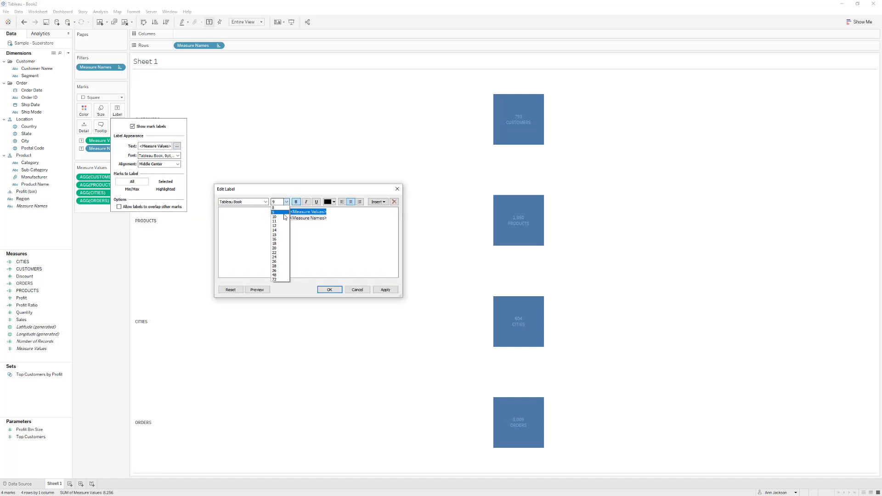
pyautogui.click(281, 263)
pyautogui.moveTo(327, 228); pyautogui.dragTo(290, 227)
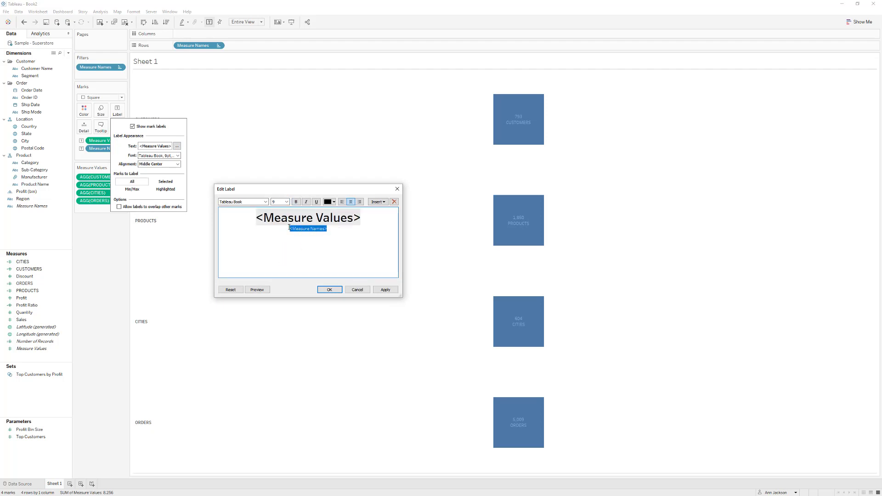
pyautogui.click(287, 201)
pyautogui.click(279, 218)
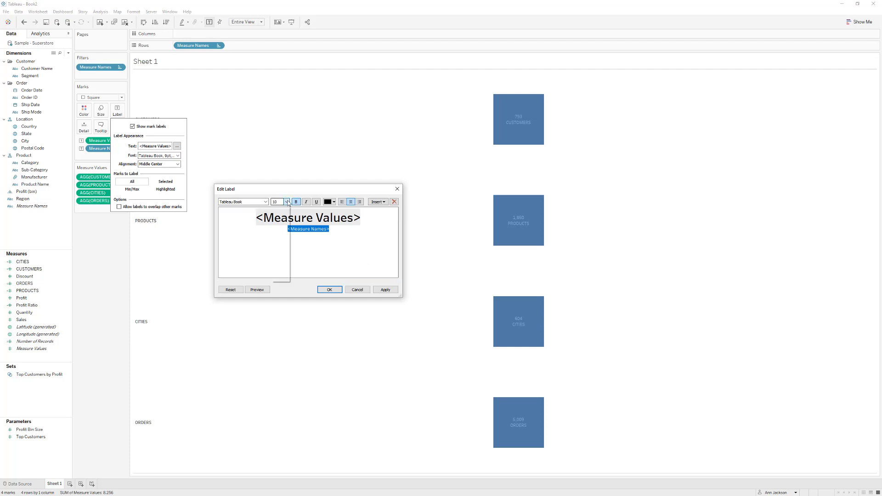
pyautogui.click(287, 202)
pyautogui.click(279, 222)
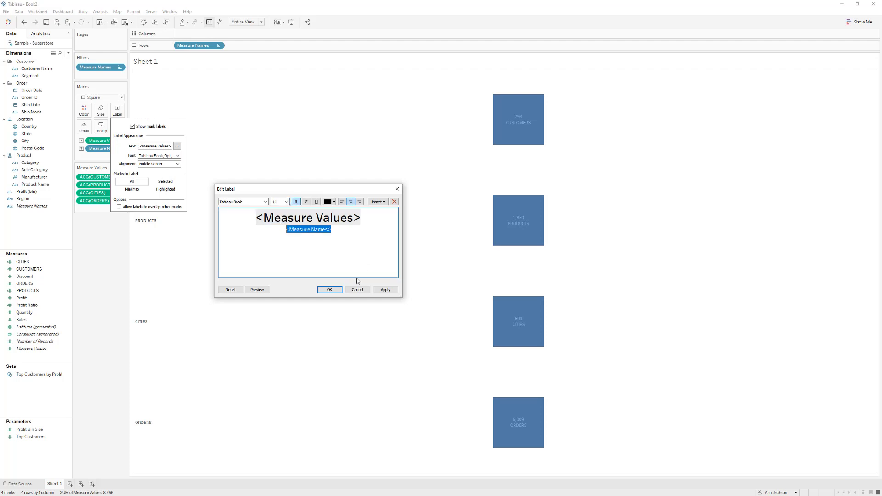
pyautogui.click(381, 290)
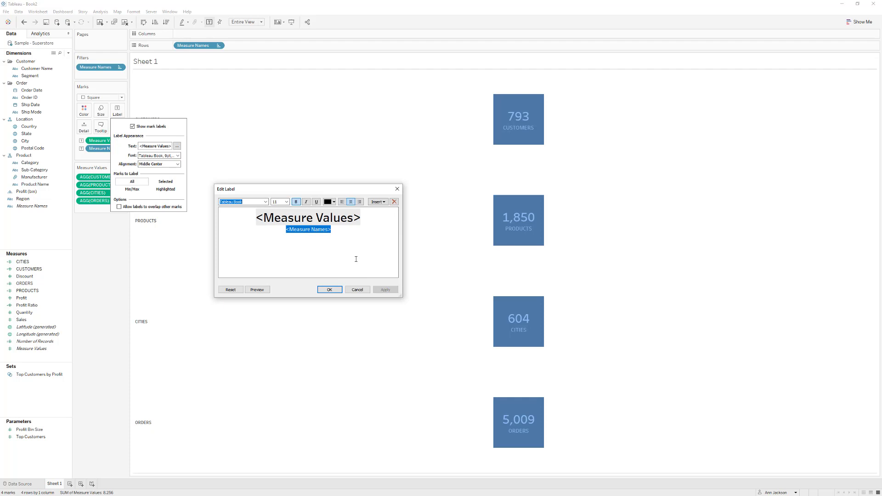
pyautogui.click(330, 289)
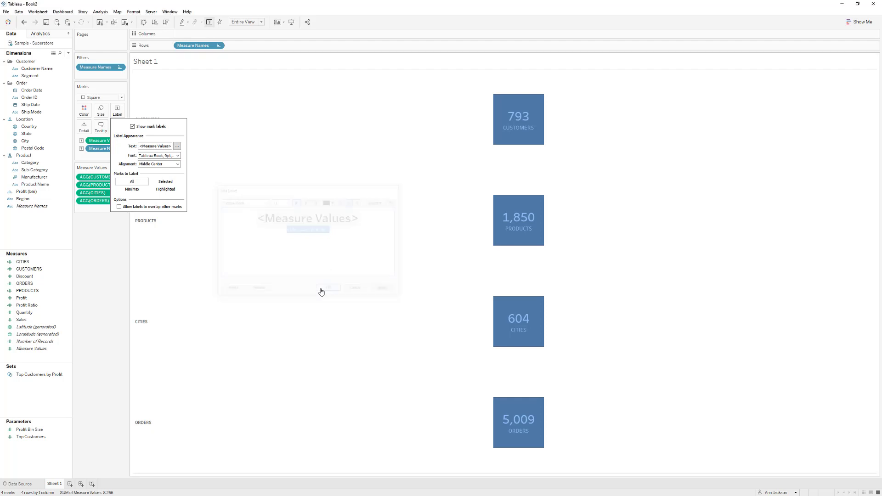
pyautogui.click(104, 273)
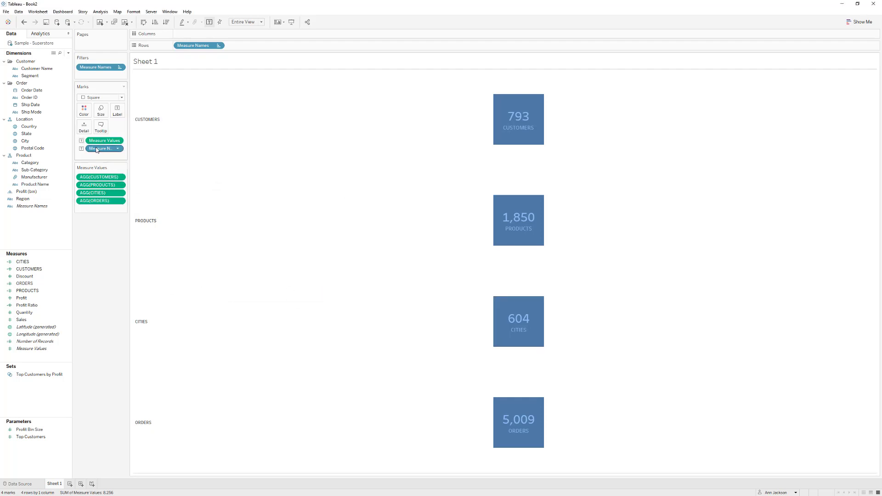
pyautogui.moveTo(512, 113)
# - Colour the squares by Measure Names using the Hue Circle palette
pyautogui.moveTo(102, 150); pyautogui.dragTo(83, 113)
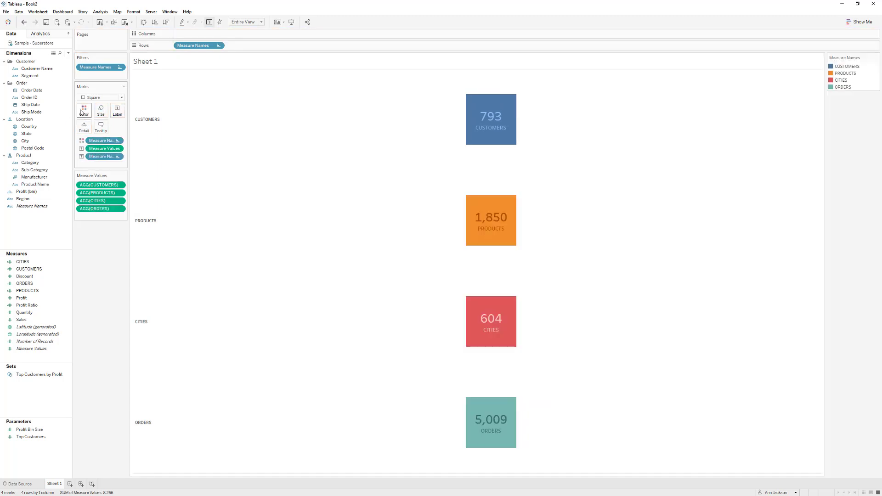
pyautogui.click(83, 112)
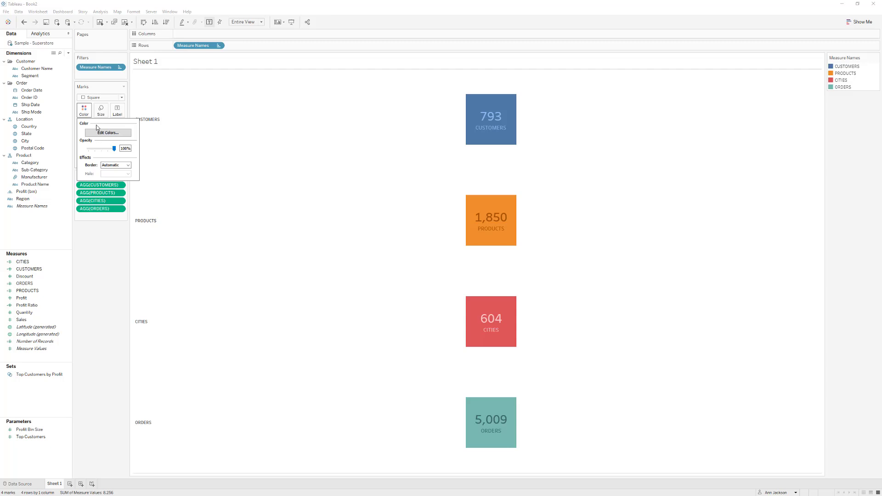
pyautogui.click(108, 132)
pyautogui.click(459, 192)
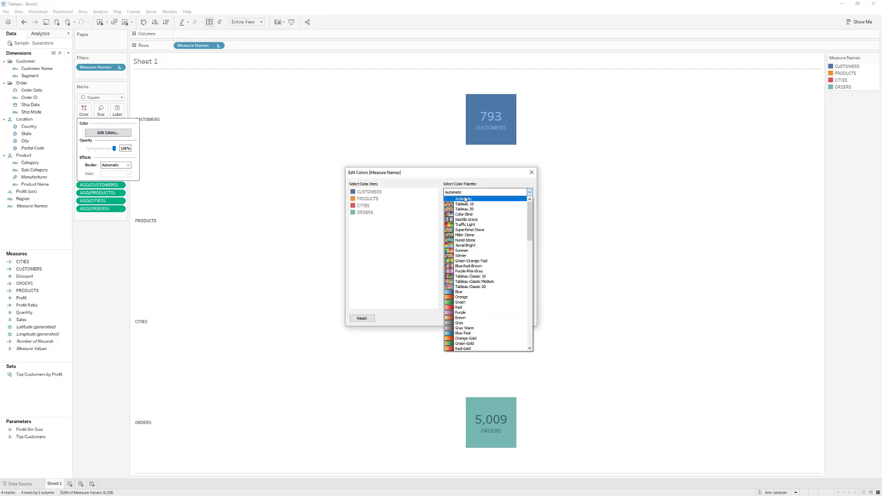
pyautogui.scroll(-3, 468, 257)
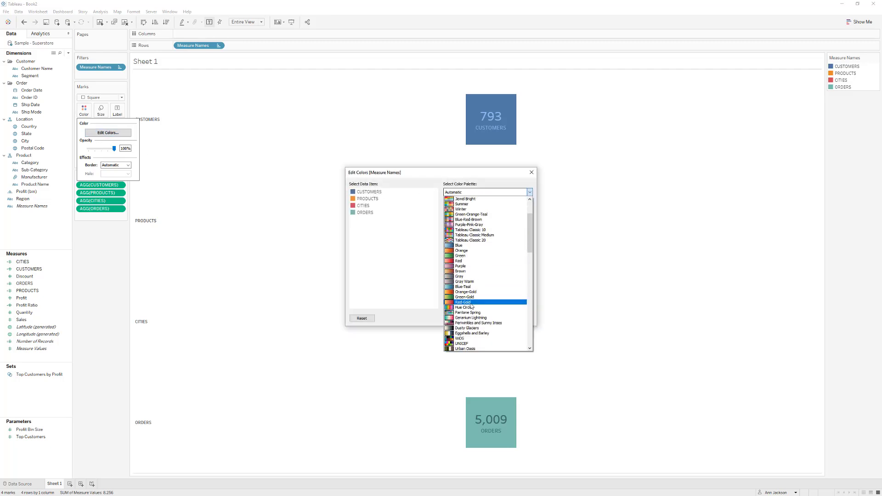
pyautogui.click(471, 307)
# - Assign CUSTOMERS green, PRODUCTS pink, CITIES blue and ORDERS purple
pyautogui.click(368, 192)
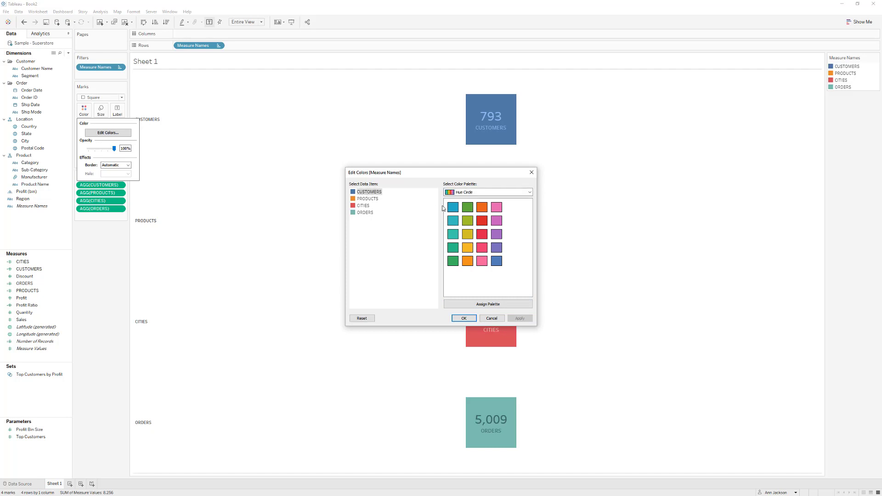
pyautogui.click(468, 207)
pyautogui.click(372, 200)
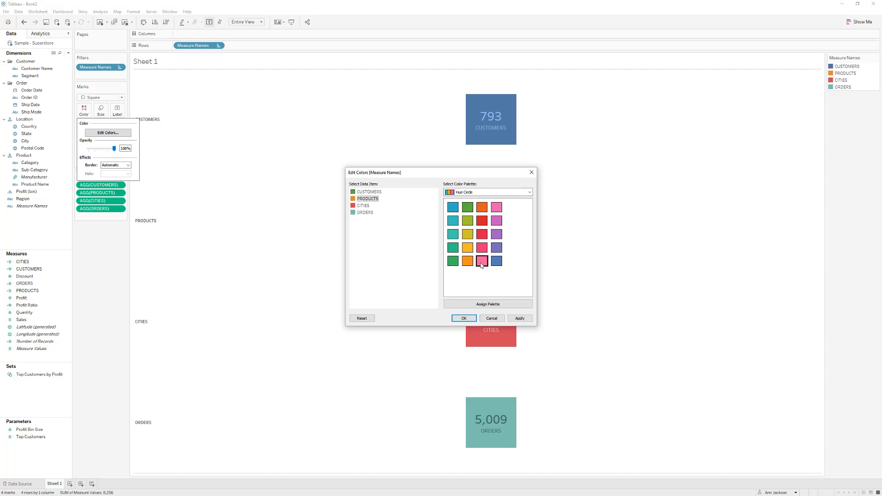
pyautogui.click(481, 261)
pyautogui.click(363, 205)
pyautogui.click(453, 207)
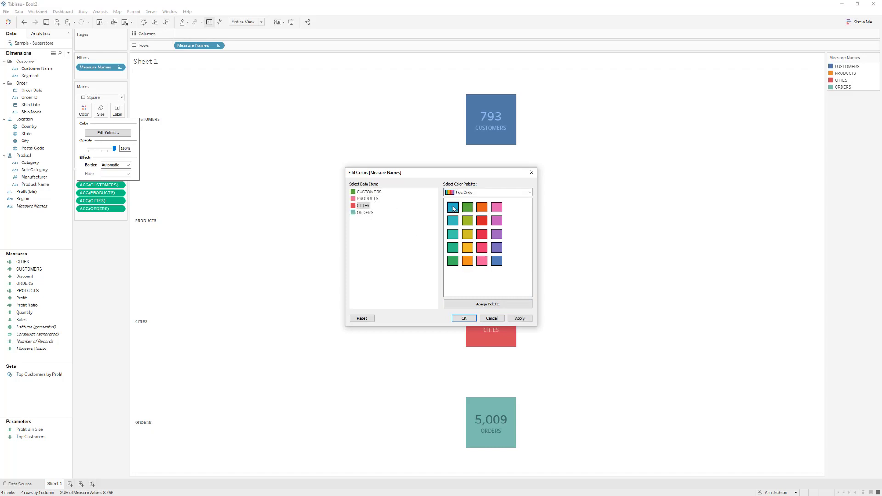
pyautogui.click(373, 213)
pyautogui.click(496, 247)
pyautogui.click(525, 320)
pyautogui.click(474, 320)
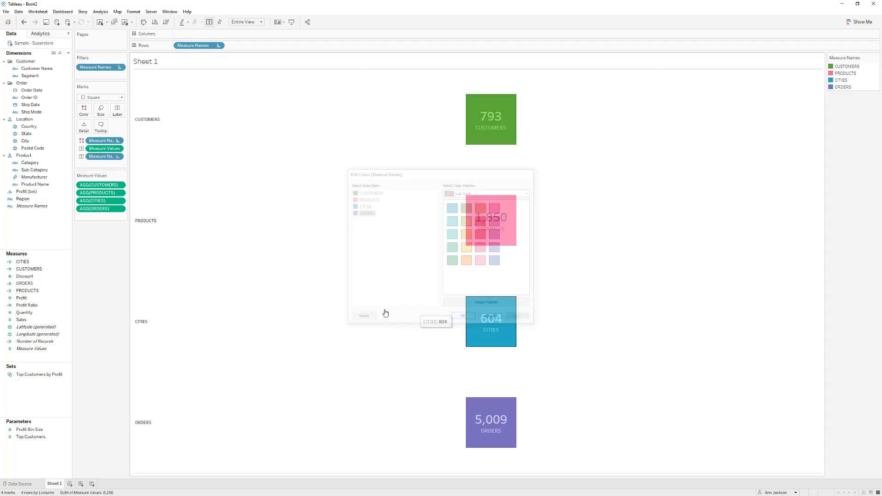
# - Enlarge the KPI squares and give them a light border
pyautogui.click(101, 112)
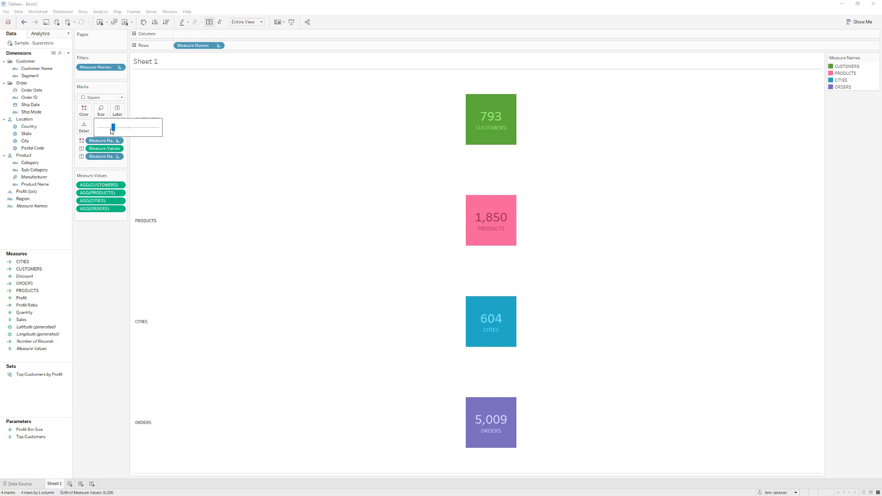
pyautogui.click(129, 128)
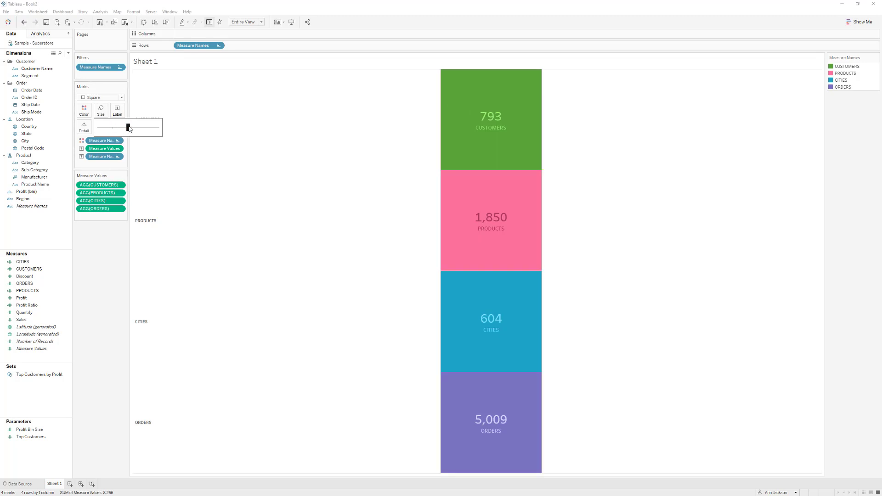
pyautogui.click(84, 111)
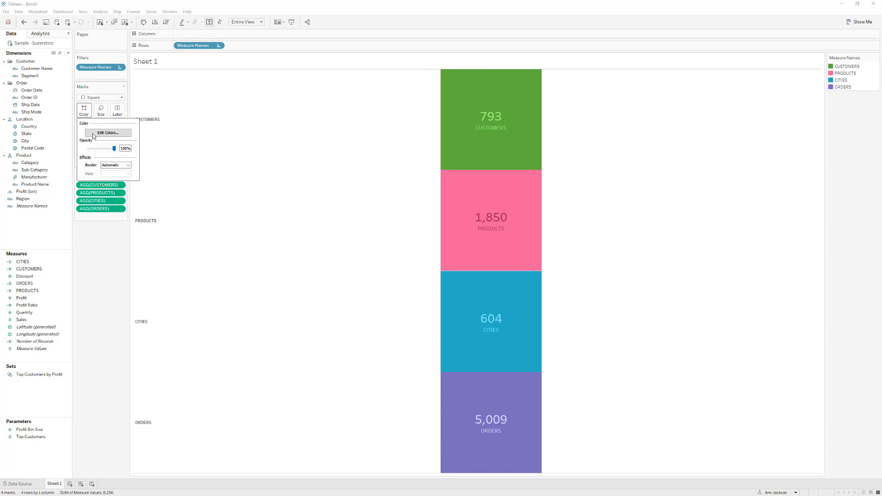
pyautogui.click(113, 165)
pyautogui.click(113, 193)
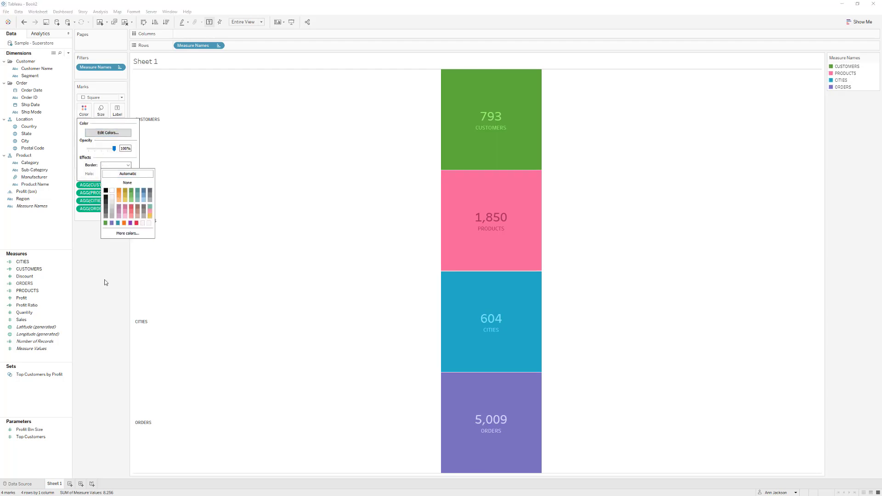
pyautogui.click(104, 281)
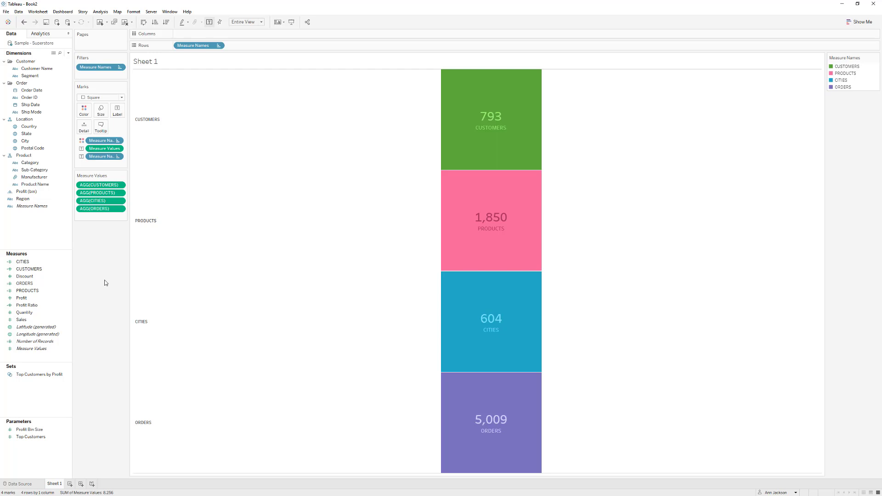
# - Rename the worksheet to KPI BLOCK
pyautogui.rightClick(47, 487)
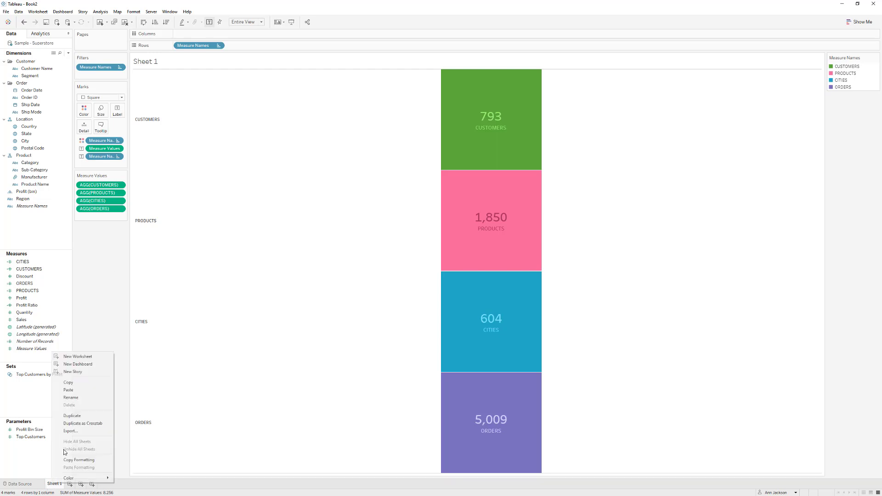
pyautogui.click(71, 398)
pyautogui.write('K')
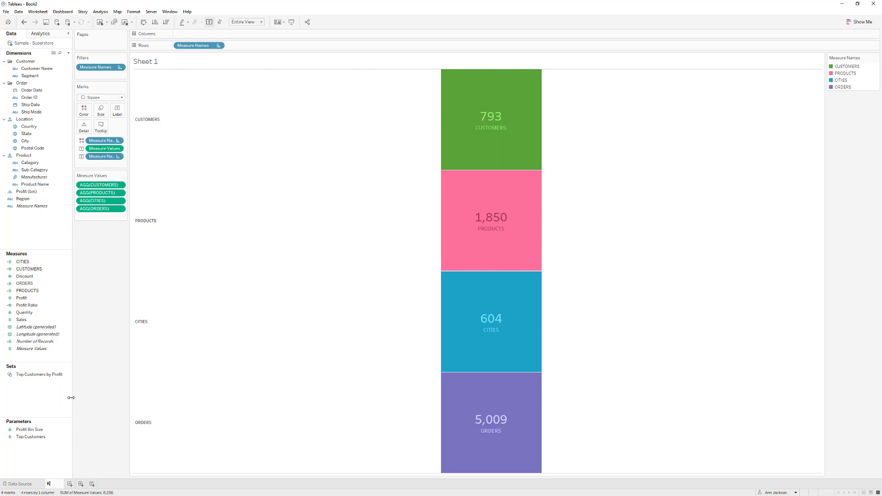
pyautogui.write('PI BLOCK')
pyautogui.press('Return')
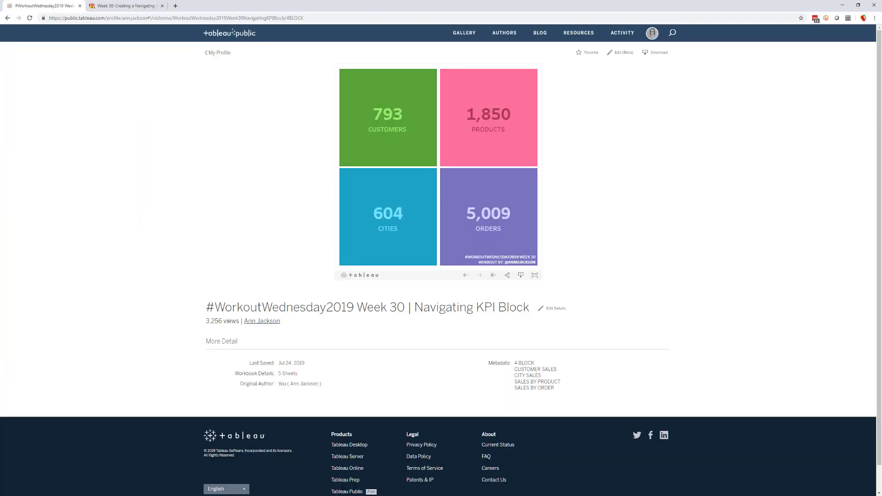
pyautogui.click(358, 118)
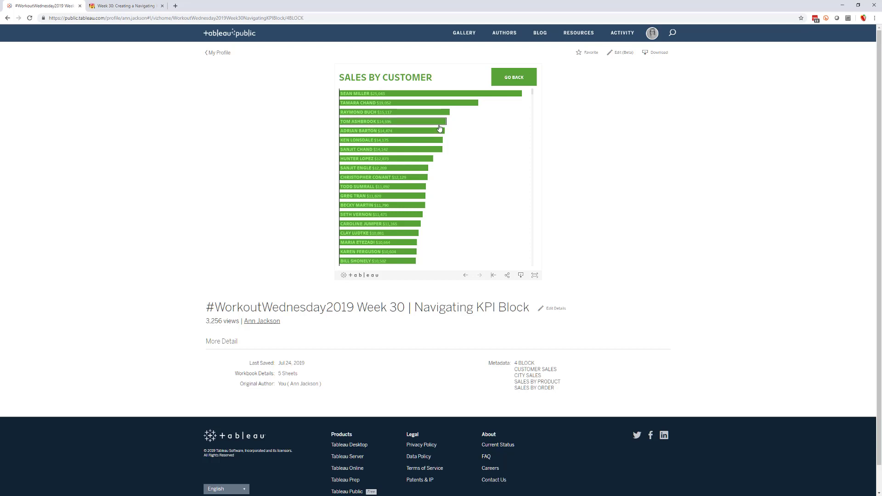
pyautogui.click(501, 81)
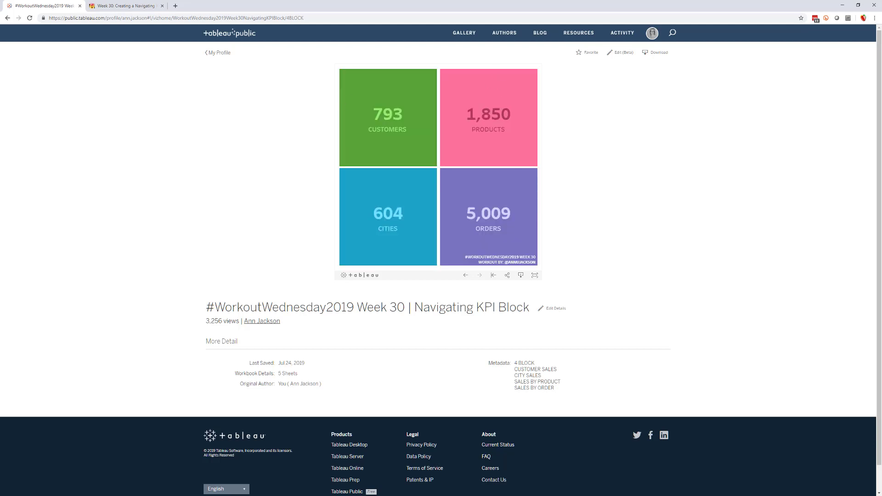
# - Add a new worksheet named SALES BY CUSTOMER in Tableau Desktop
pyautogui.hotkey('alt', 'Tab')
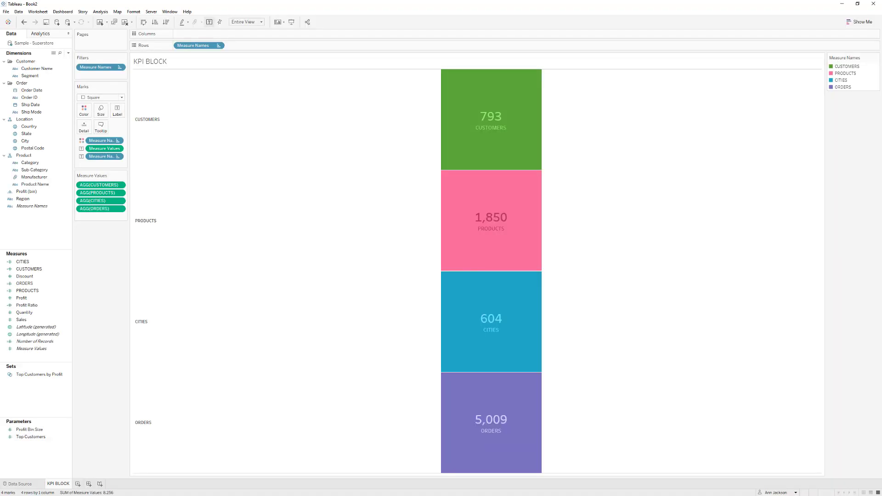
pyautogui.click(78, 485)
pyautogui.rightClick(79, 485)
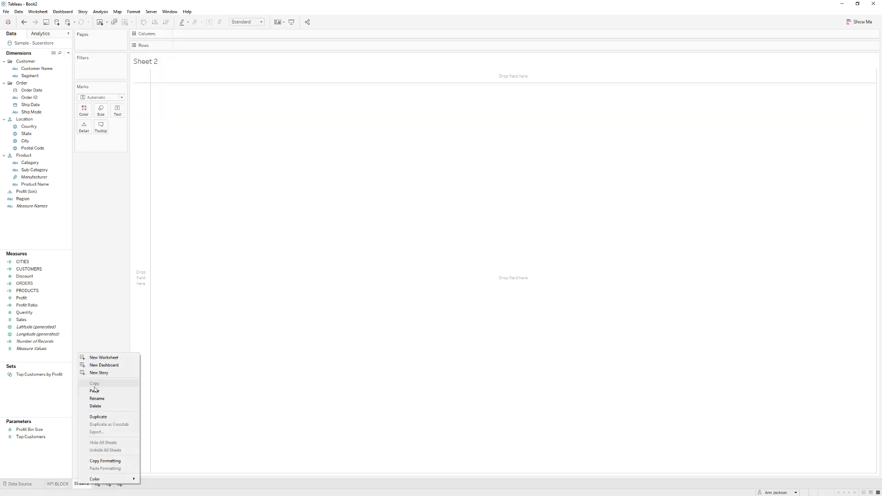
pyautogui.click(97, 399)
pyautogui.write('SALES BY CUSTOMER')
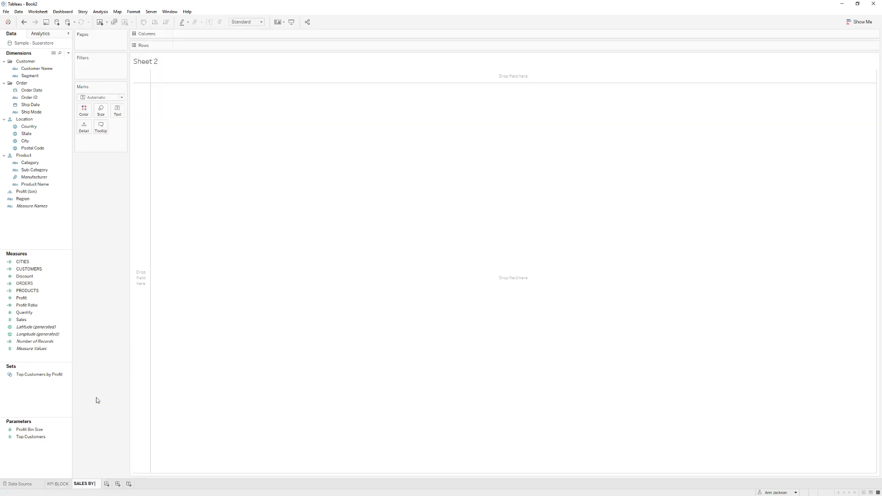
pyautogui.press('Return')
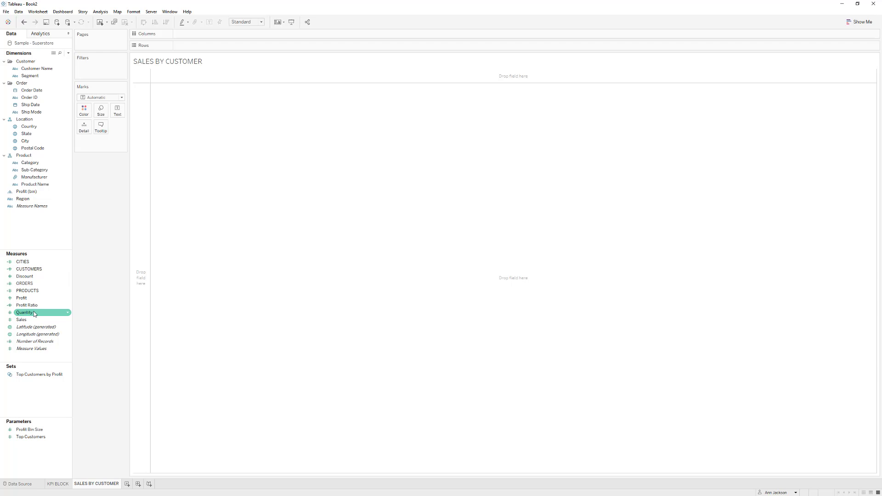
# - Chart Sales by Customer Name sorted descending, labelling bars with name and sales
pyautogui.moveTo(40, 310); pyautogui.dragTo(225, 36)
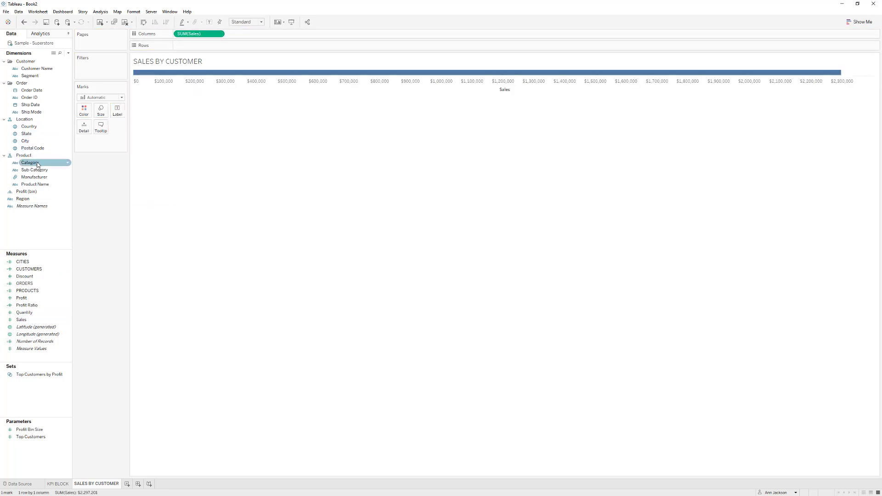
pyautogui.moveTo(37, 69); pyautogui.dragTo(211, 45)
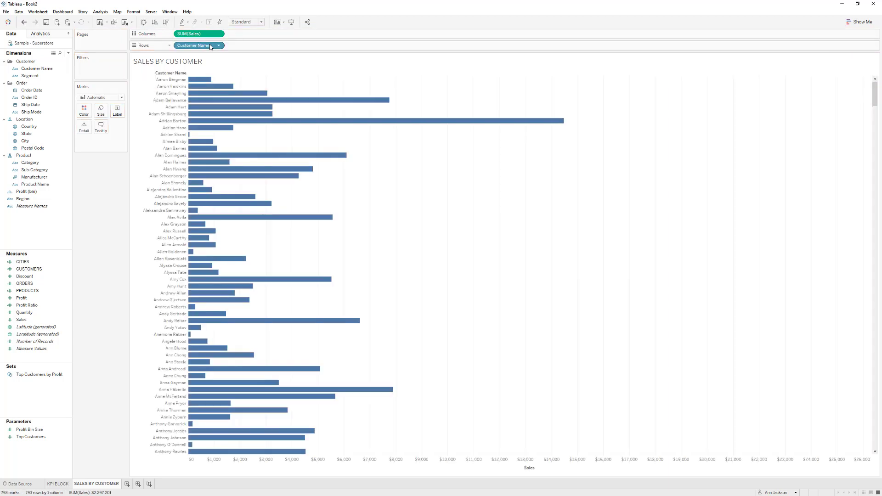
pyautogui.click(168, 24)
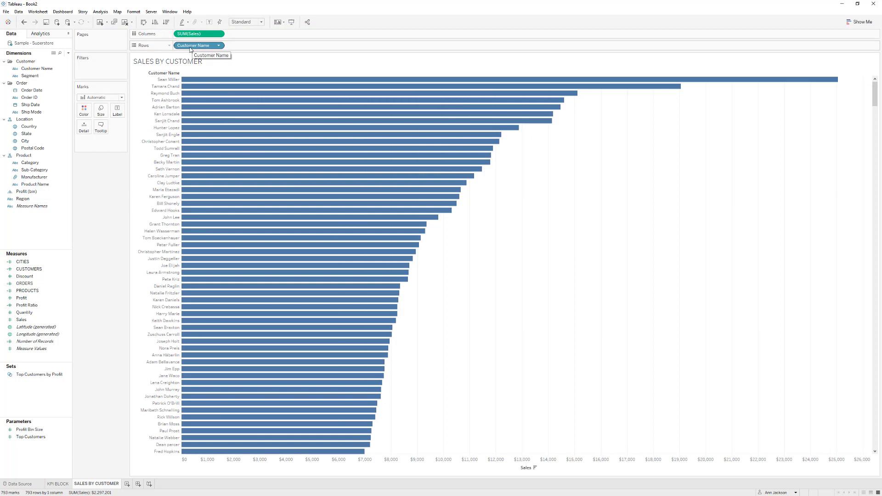
pyautogui.moveTo(192, 46); pyautogui.dragTo(115, 112)
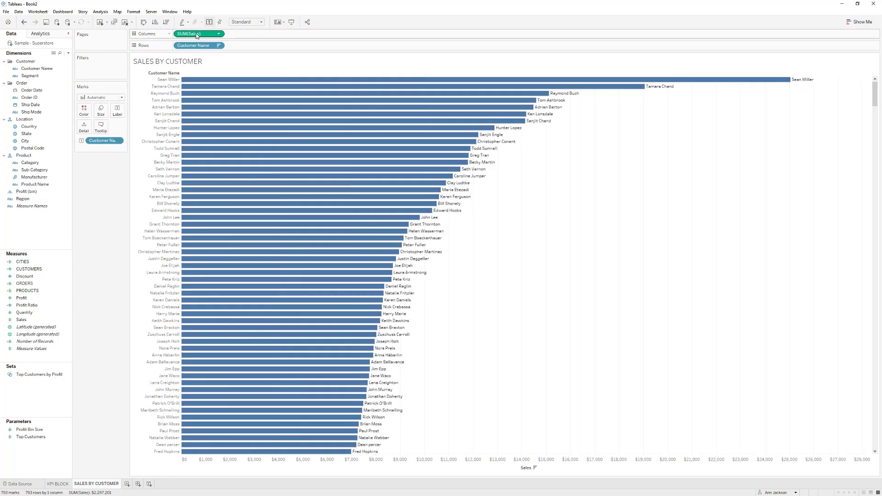
pyautogui.moveTo(199, 34); pyautogui.dragTo(117, 117)
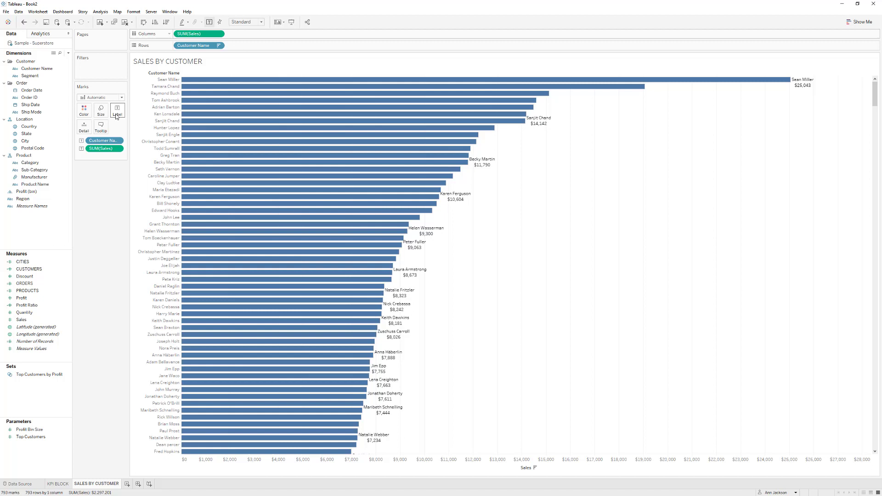
pyautogui.click(116, 114)
# - Put the customer name (bold, 10pt) and sales (8pt) on one label line
pyautogui.click(177, 146)
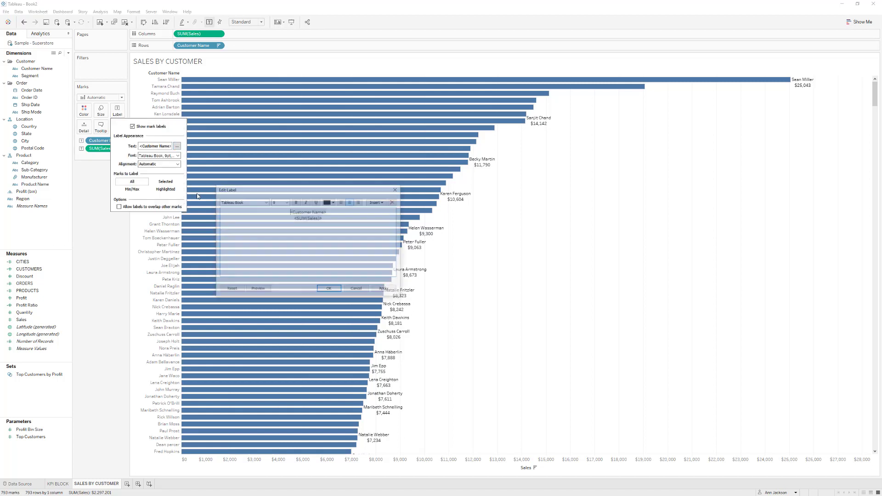
pyautogui.click(342, 202)
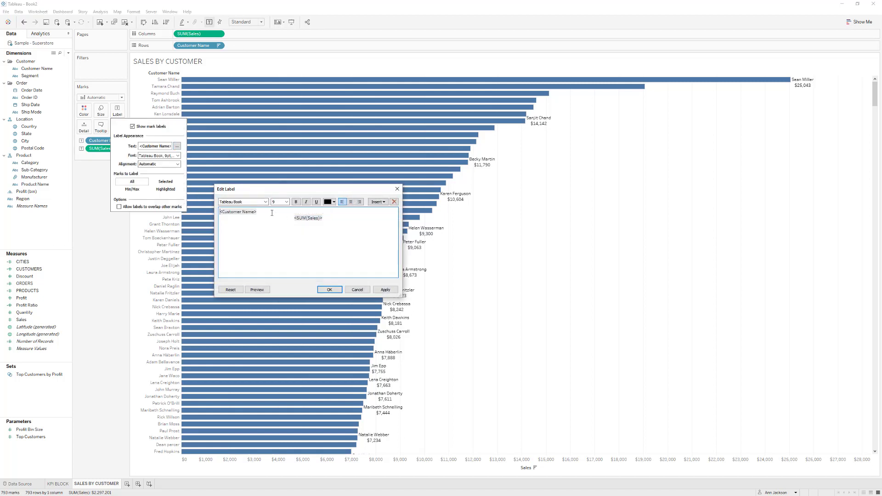
pyautogui.press('Delete')
pyautogui.doubleClick(237, 212)
pyautogui.click(287, 202)
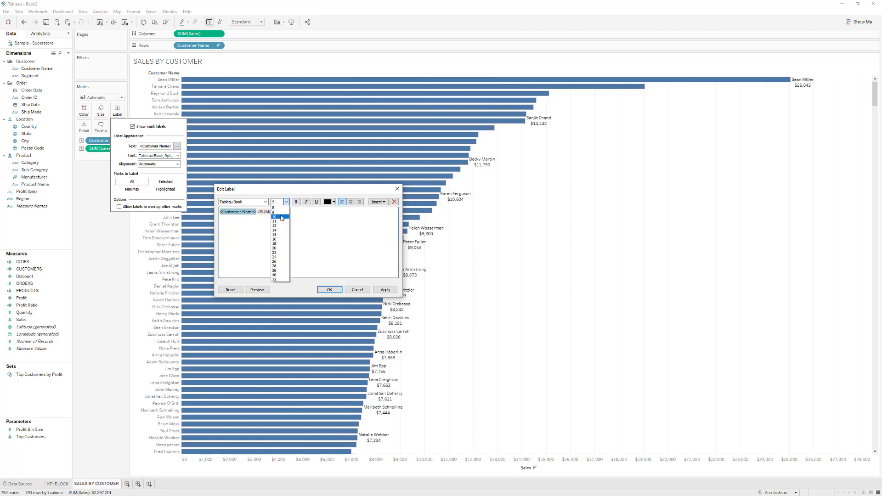
pyautogui.click(277, 221)
pyautogui.click(296, 202)
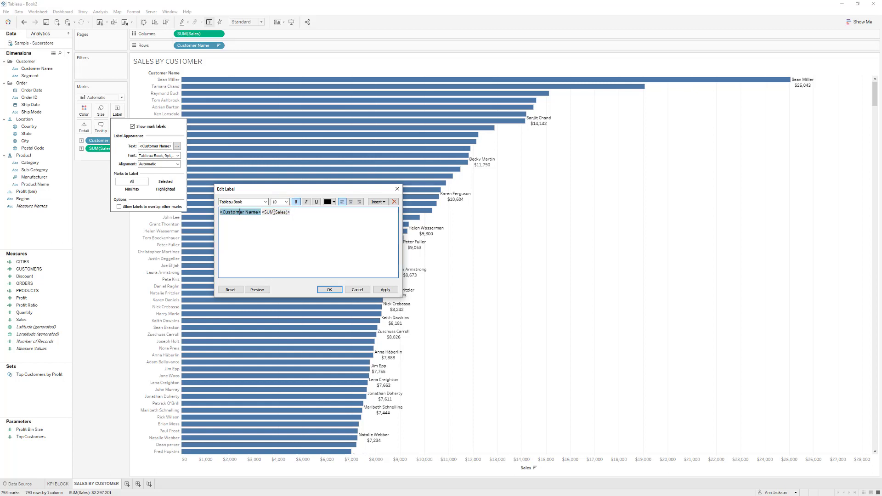
pyautogui.doubleClick(274, 212)
pyautogui.click(287, 202)
pyautogui.click(277, 210)
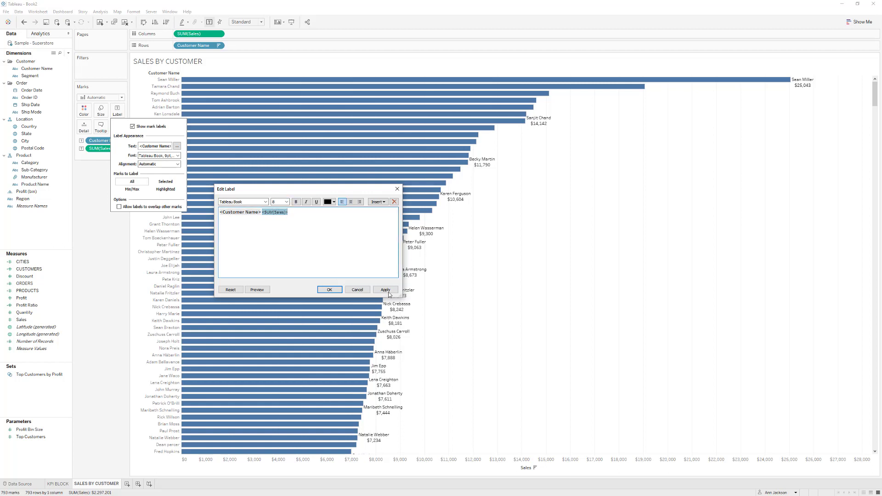
pyautogui.click(386, 290)
pyautogui.click(329, 289)
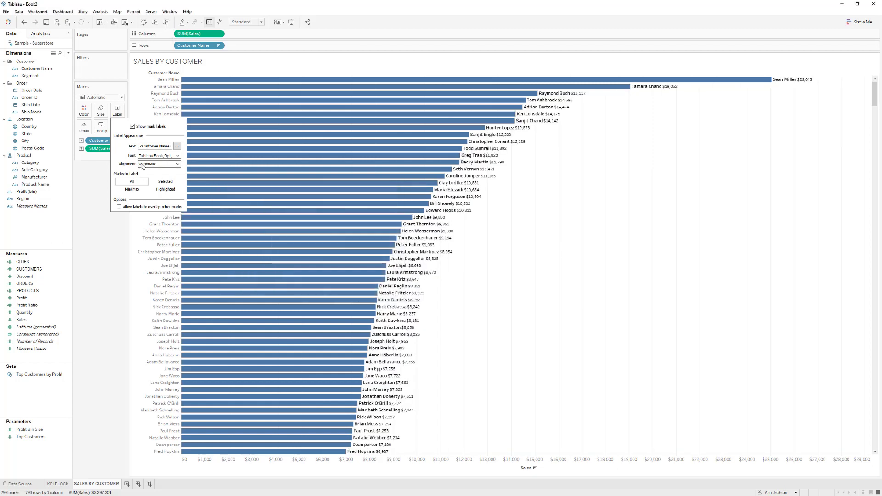
# - Left-align the bar labels inside the bars and give them a light font colour
pyautogui.click(143, 166)
pyautogui.click(148, 192)
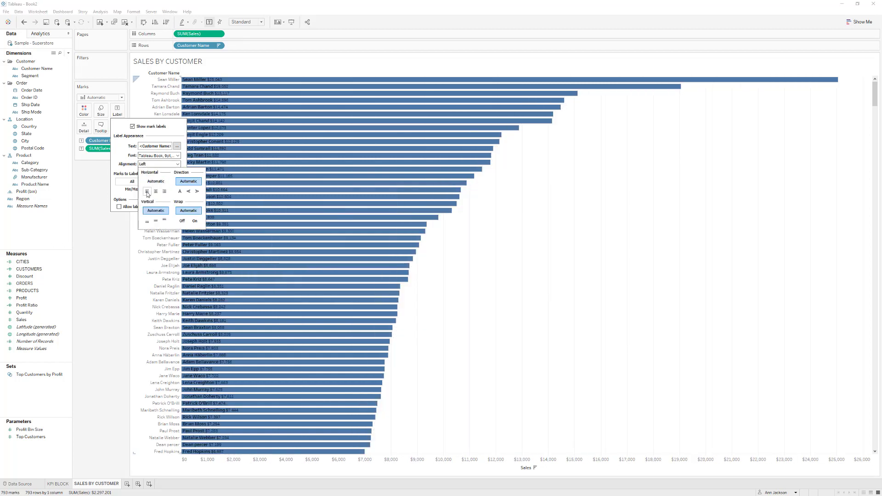
pyautogui.click(102, 254)
pyautogui.click(117, 111)
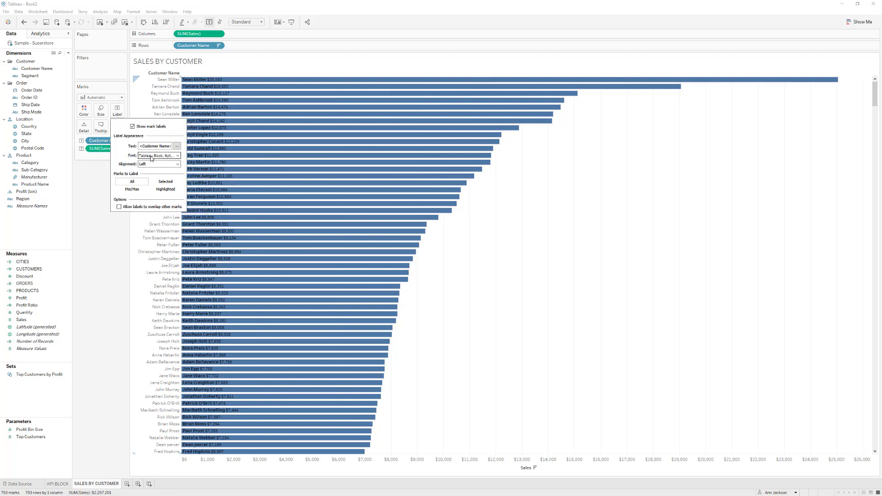
pyautogui.click(151, 158)
pyautogui.click(144, 198)
pyautogui.click(95, 241)
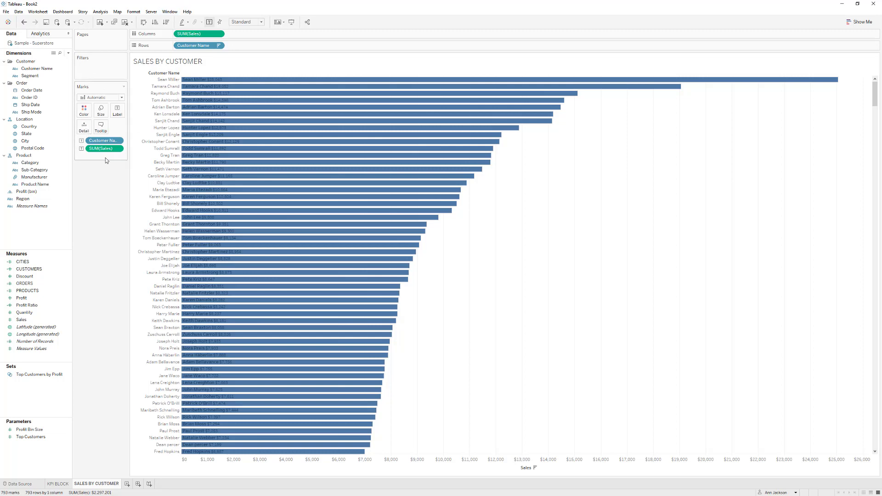
# - Sample the green from the published CUSTOMERS tile as the bar colour
pyautogui.moveTo(209, 4); pyautogui.dragTo(589, 183)
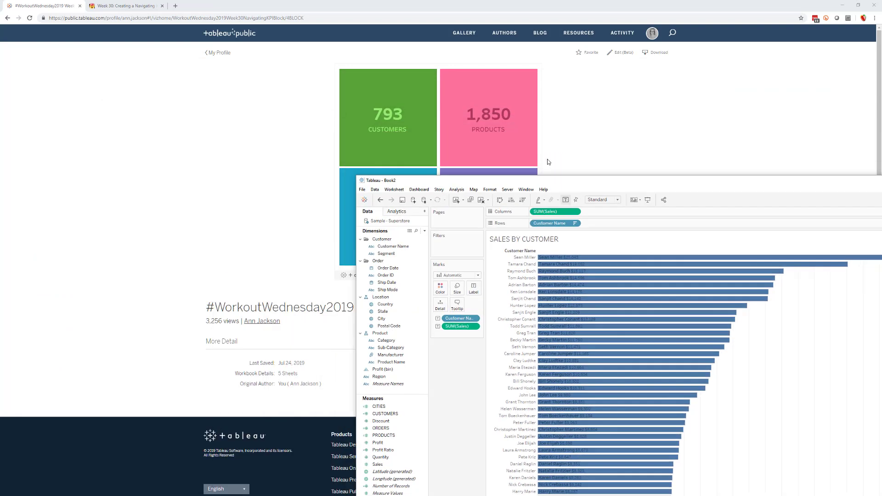
pyautogui.click(439, 289)
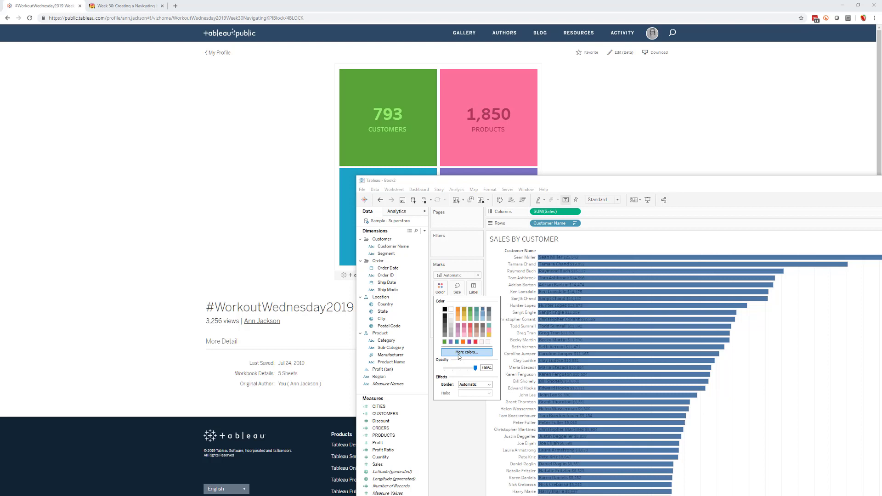
pyautogui.click(460, 353)
pyautogui.click(619, 375)
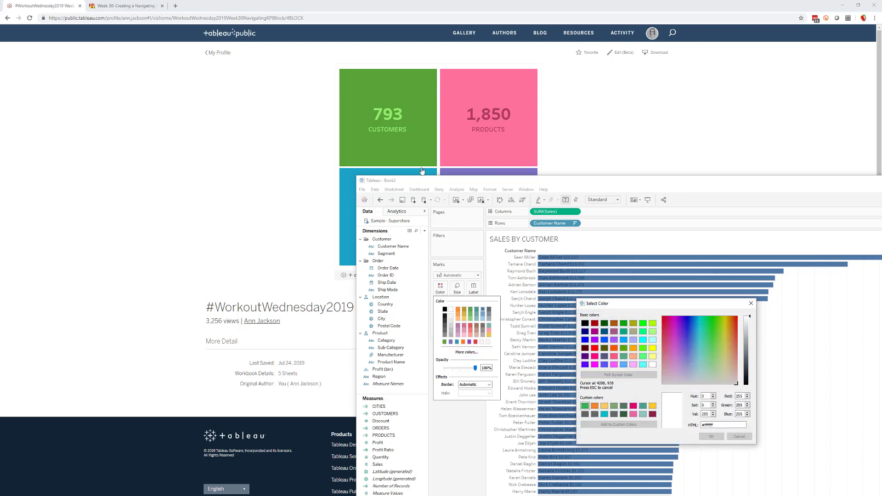
pyautogui.click(416, 149)
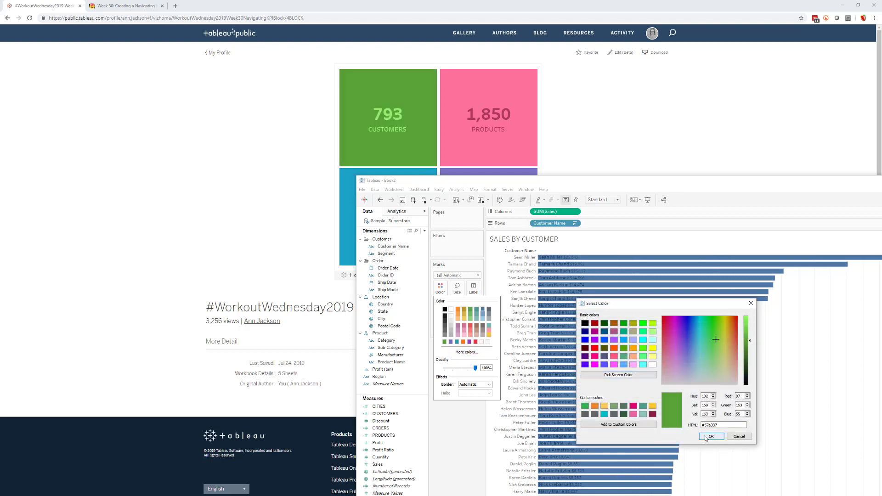
pyautogui.click(711, 437)
# - Create an ad-hoc constant calculation A and place it on Color
pyautogui.moveTo(506, 180); pyautogui.dragTo(280, 82)
pyautogui.doubleClick(212, 234)
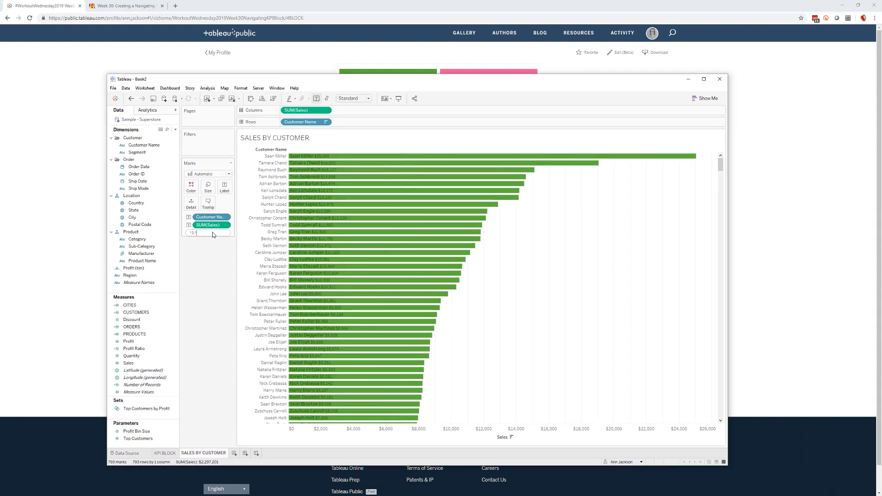
pyautogui.press('Return')
pyautogui.moveTo(210, 235); pyautogui.dragTo(191, 191)
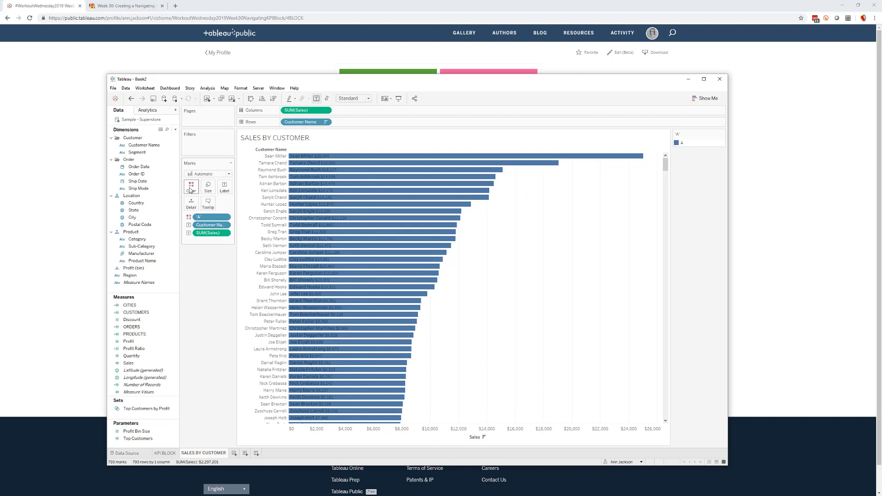
# - Assign green to A from the Hue Circle palette so every bar turns green
pyautogui.click(191, 190)
pyautogui.click(226, 209)
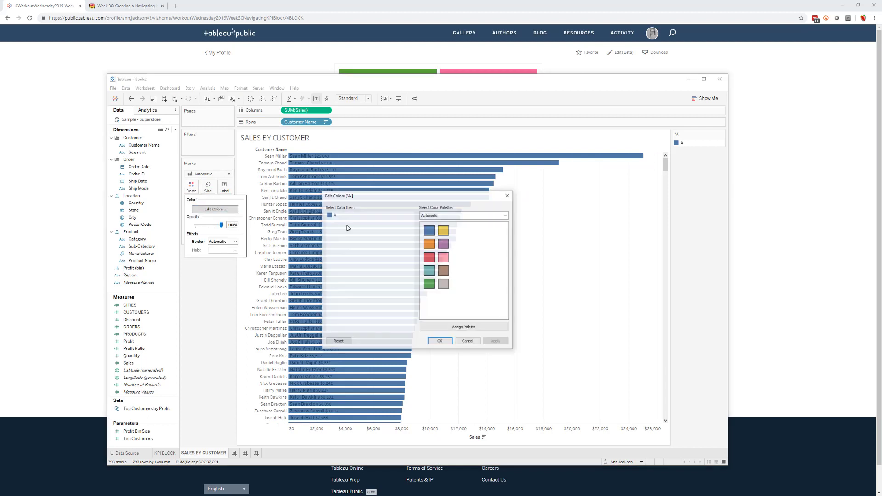
pyautogui.click(434, 216)
pyautogui.scroll(-3, 454, 275)
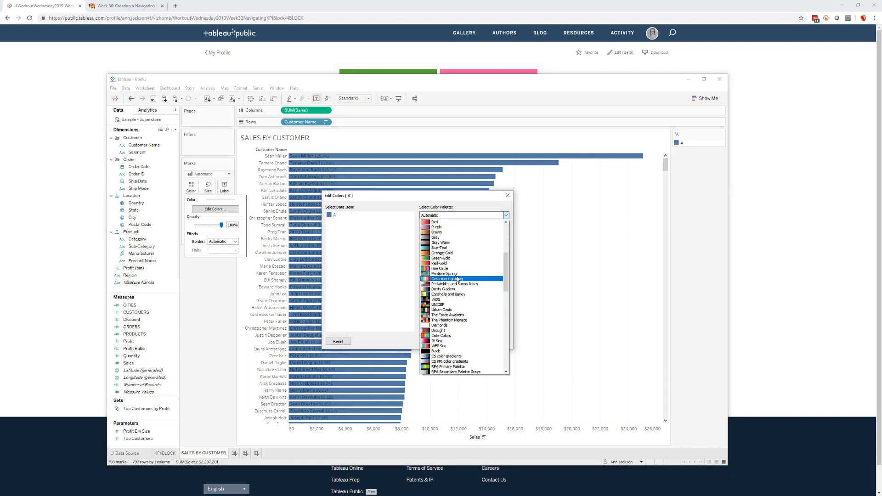
pyautogui.click(449, 268)
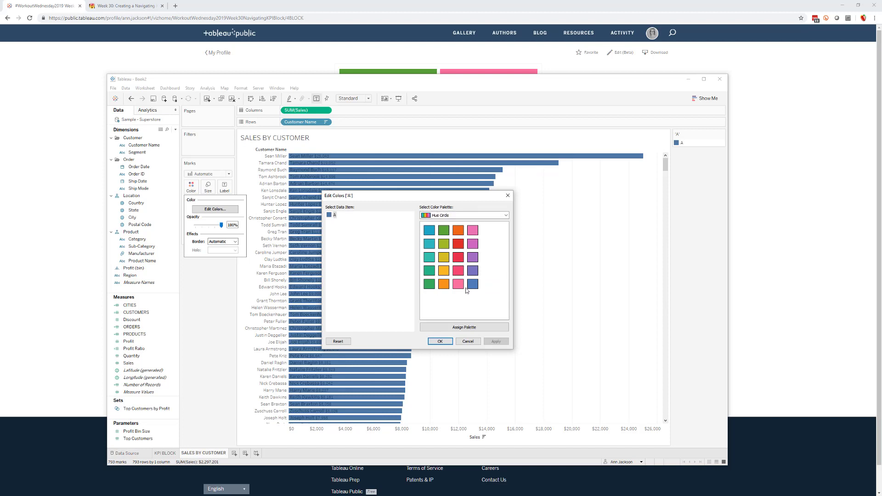
pyautogui.click(443, 230)
pyautogui.click(493, 344)
pyautogui.click(440, 342)
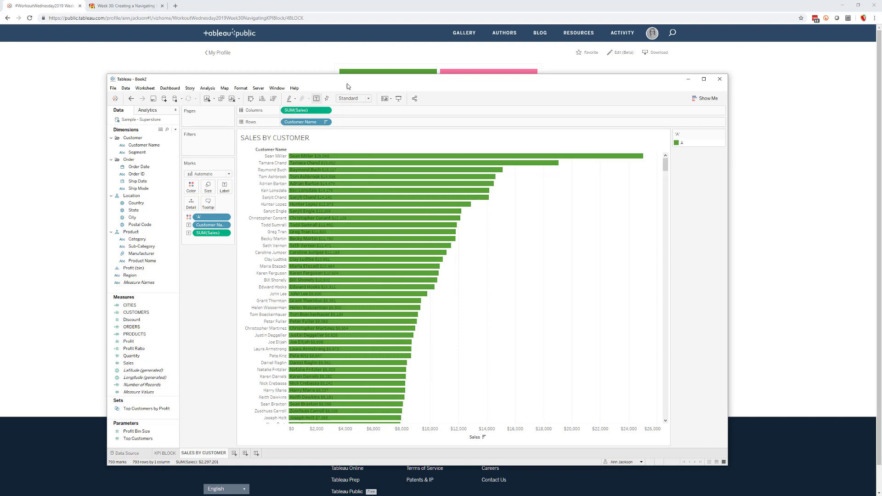
# - Bring up the published Sales by Customer view from the 793 CUSTOMERS tile
pyautogui.moveTo(347, 84); pyautogui.dragTo(330, 101)
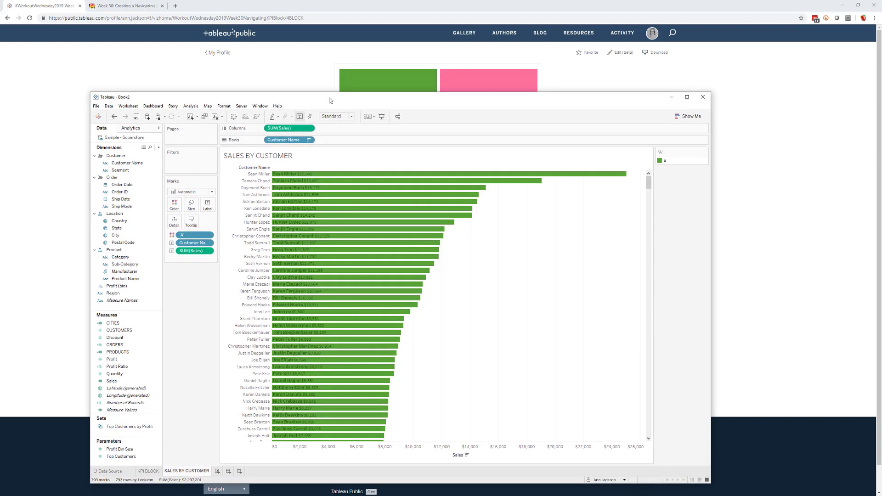
pyautogui.moveTo(361, 103); pyautogui.dragTo(363, 157)
pyautogui.click(407, 125)
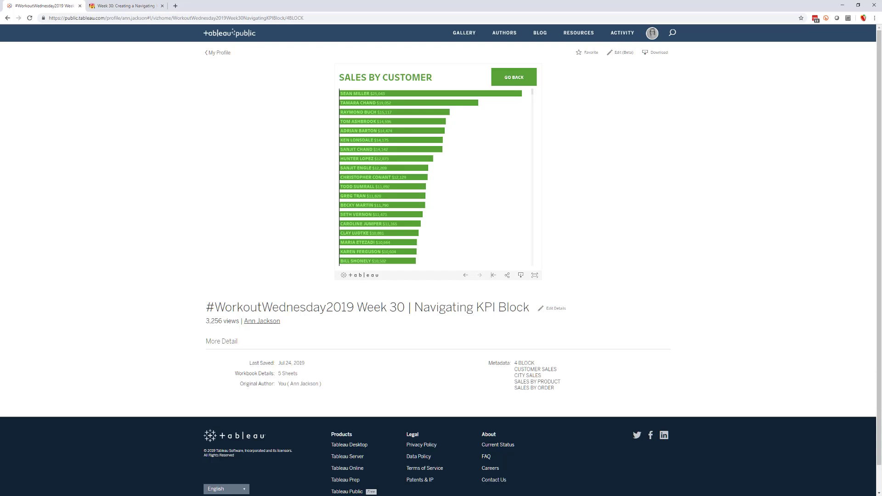
# - Wrap the Customer Name label field in UPPER() and drag the row divider slightly lower
pyautogui.hotkey('alt', 'Tab')
pyautogui.moveTo(310, 153); pyautogui.dragTo(378, 135)
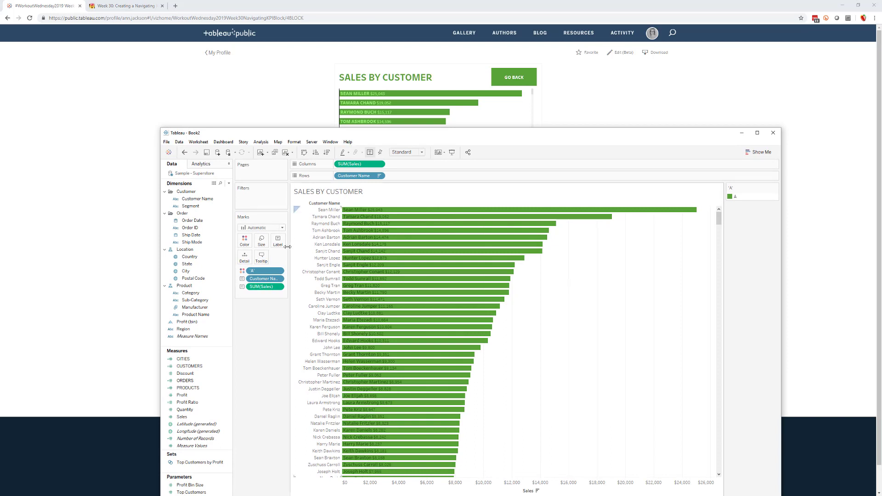
pyautogui.doubleClick(257, 279)
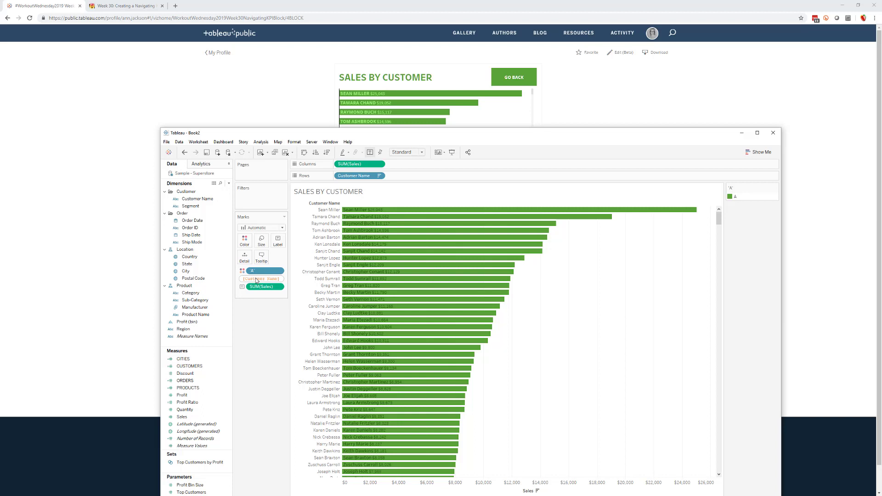
pyautogui.write('UPPER(')
pyautogui.write(')')
pyautogui.press('Return')
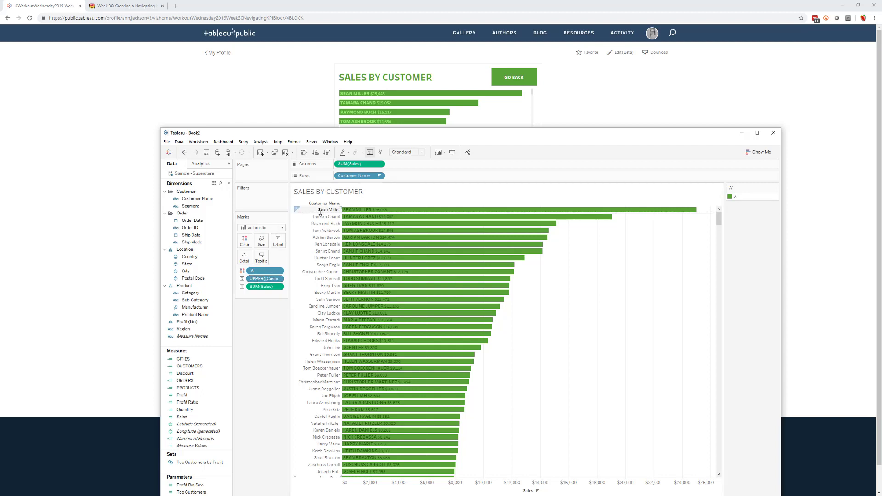
pyautogui.moveTo(320, 213); pyautogui.dragTo(321, 215)
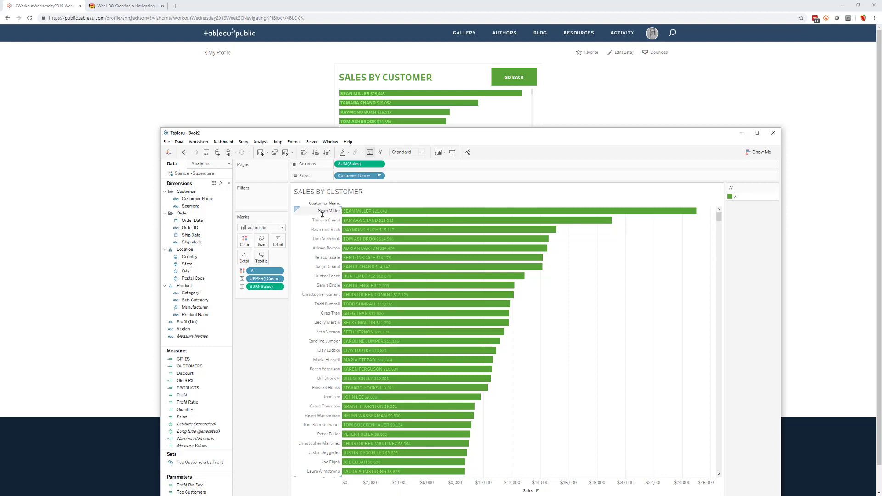
# - Inspect the bar label text and close the editor without changes
pyautogui.click(278, 245)
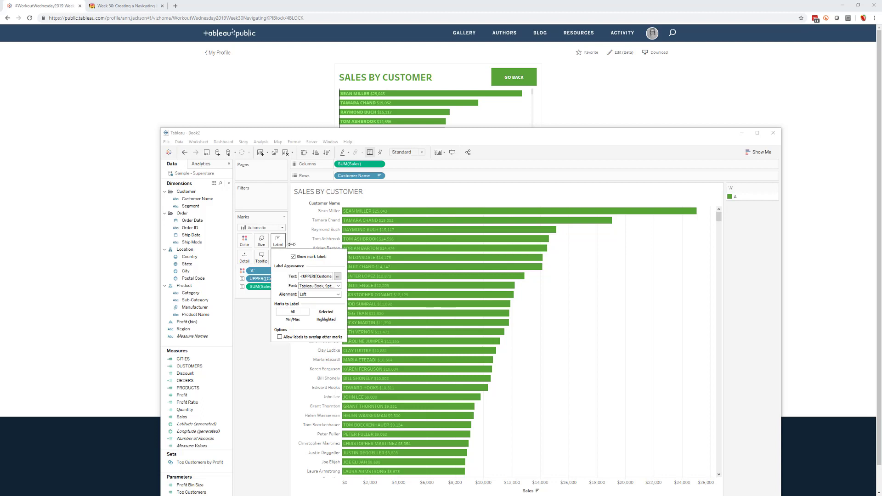
pyautogui.click(338, 278)
pyautogui.doubleClick(265, 212)
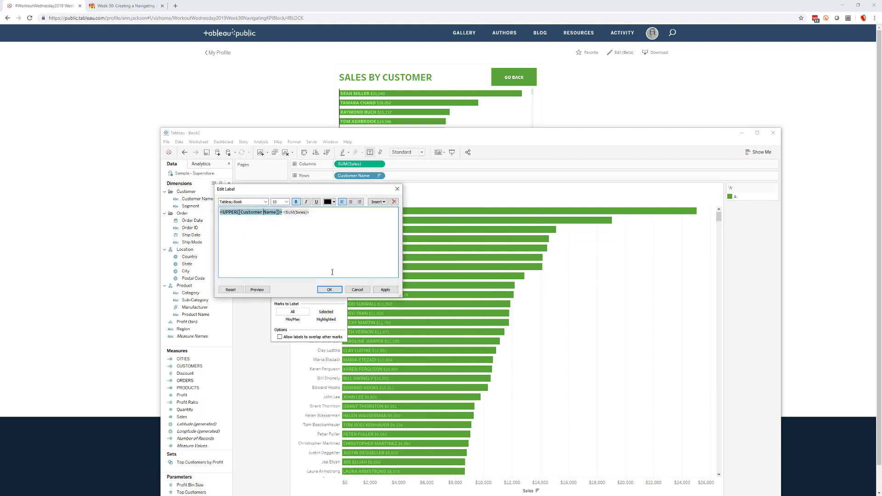
pyautogui.click(357, 290)
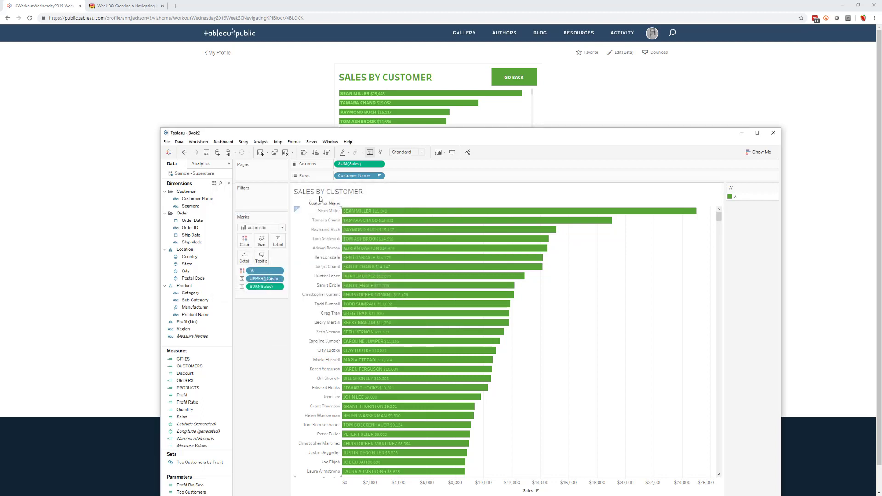
# - Set All fonts in workbook formatting to Tableau Medium
pyautogui.click(294, 142)
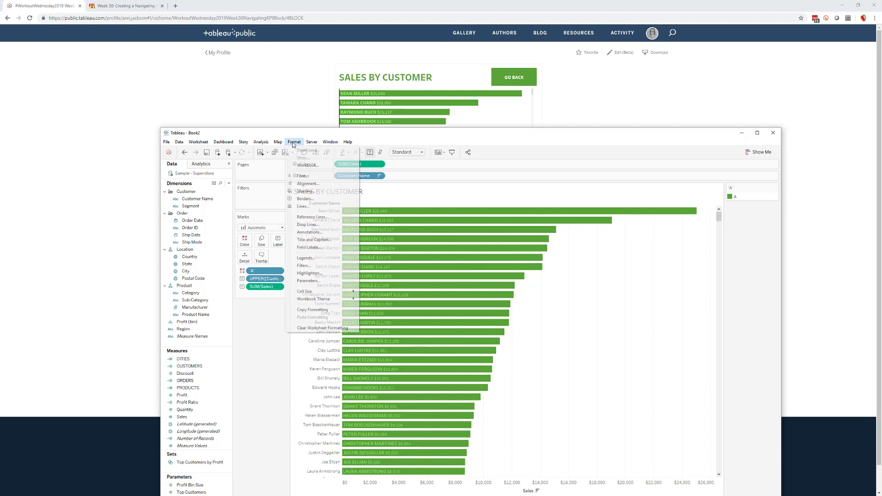
pyautogui.click(300, 166)
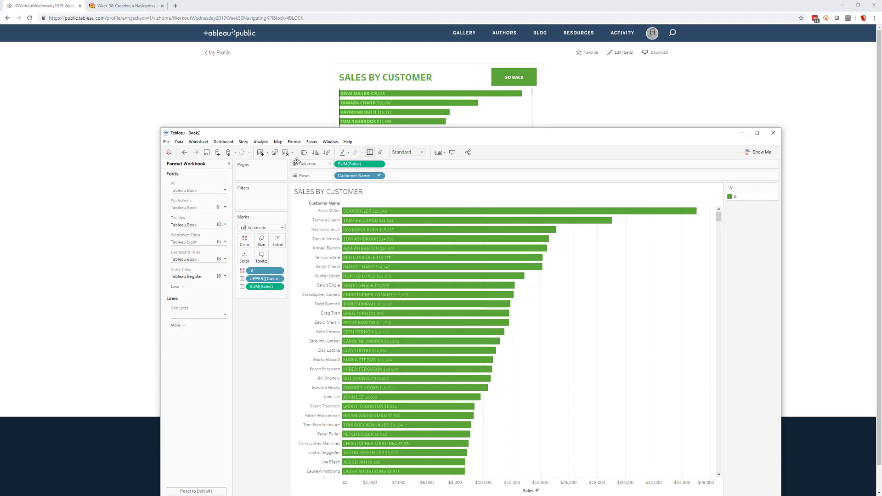
pyautogui.click(225, 191)
pyautogui.click(223, 204)
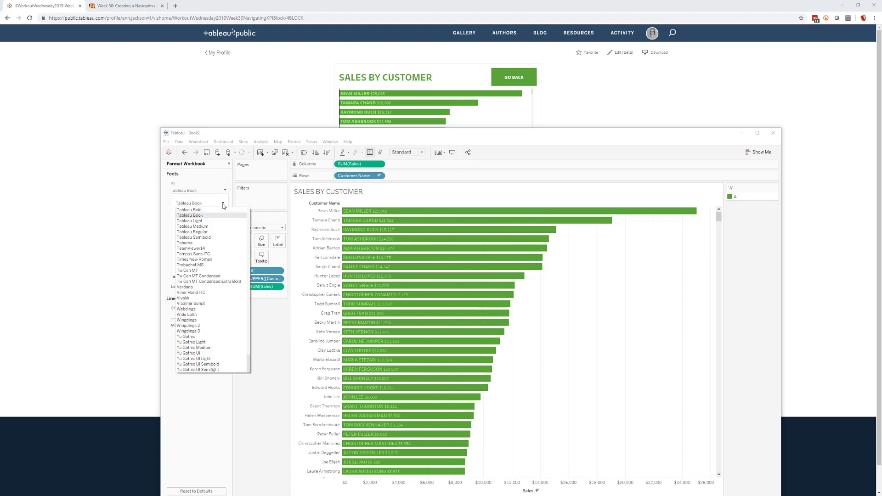
pyautogui.click(221, 227)
pyautogui.click(265, 301)
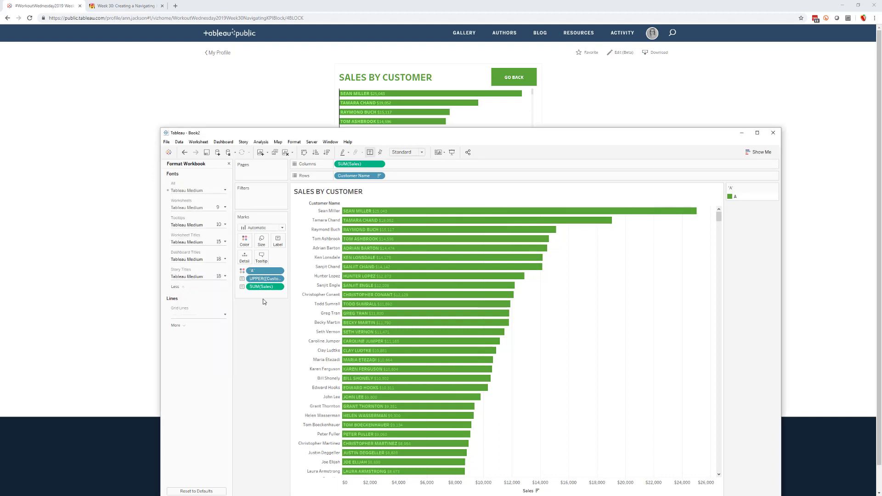
# - Hide the customer name row headers and the Sales axis header
pyautogui.click(229, 164)
pyautogui.moveTo(267, 132); pyautogui.dragTo(235, 81)
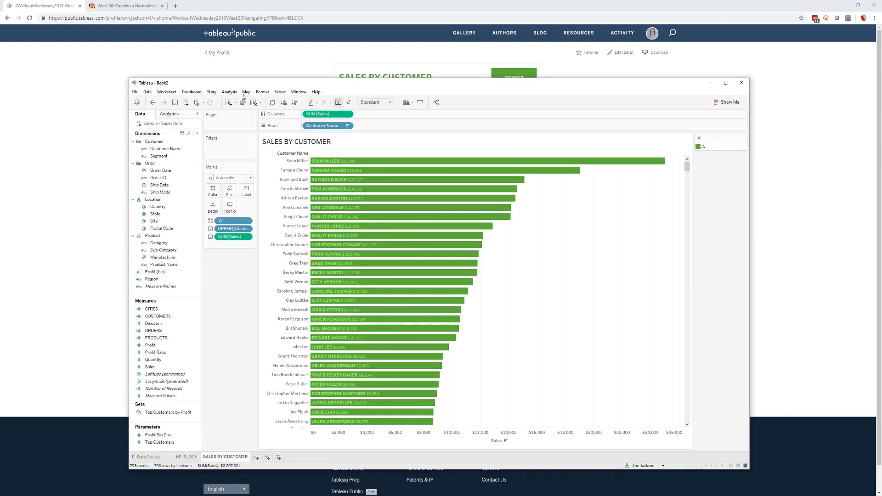
pyautogui.click(284, 165)
pyautogui.rightClick(284, 165)
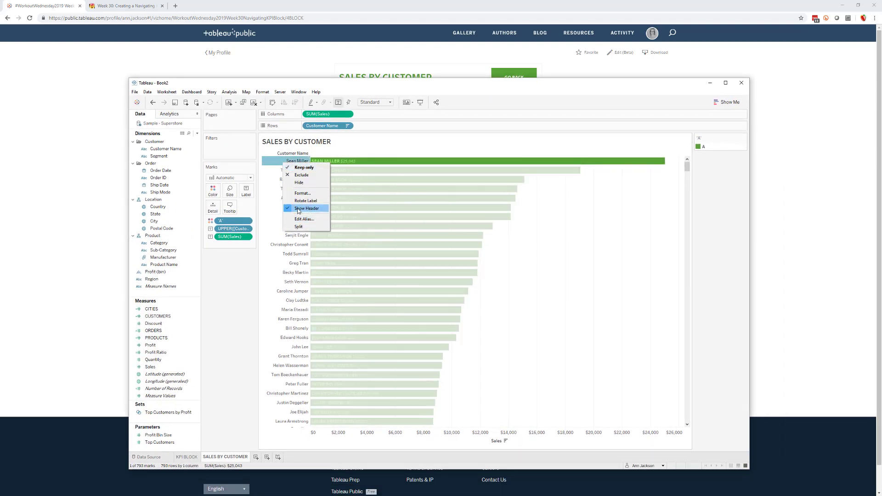
pyautogui.click(305, 208)
pyautogui.press('Escape')
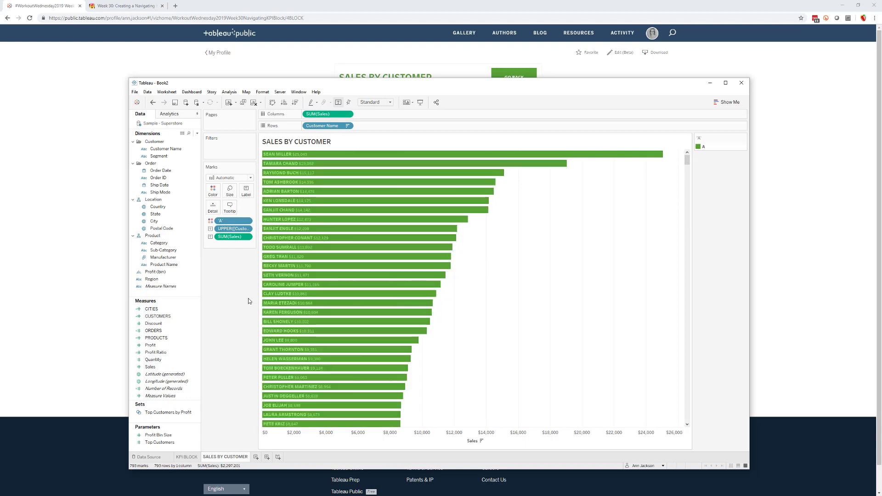
pyautogui.click(307, 440)
pyautogui.rightClick(308, 440)
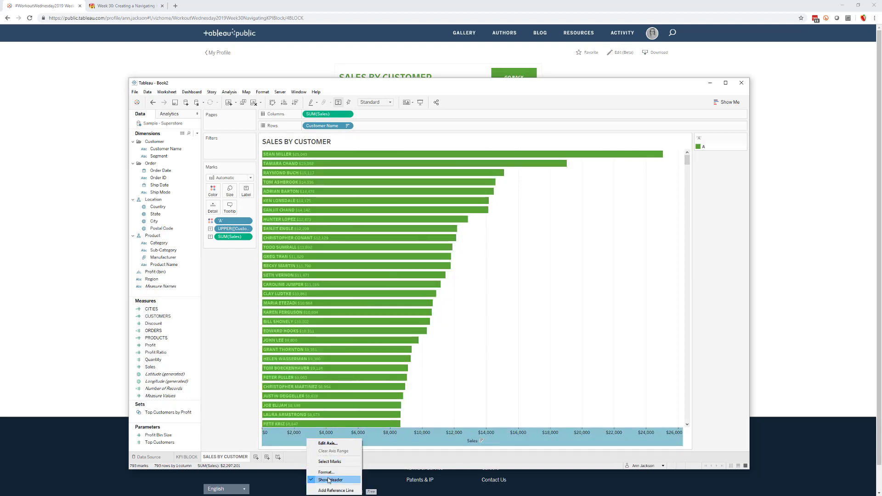
pyautogui.click(321, 478)
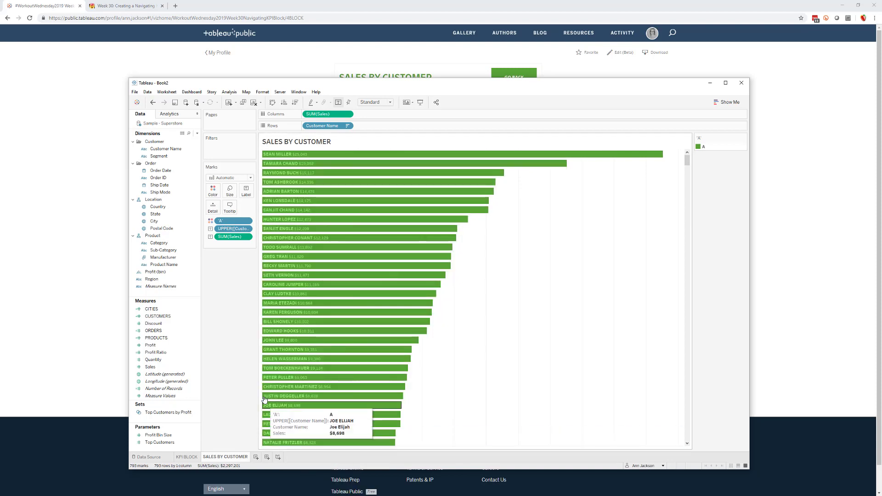
# - Set workbook grid lines to None
pyautogui.click(262, 92)
pyautogui.click(276, 116)
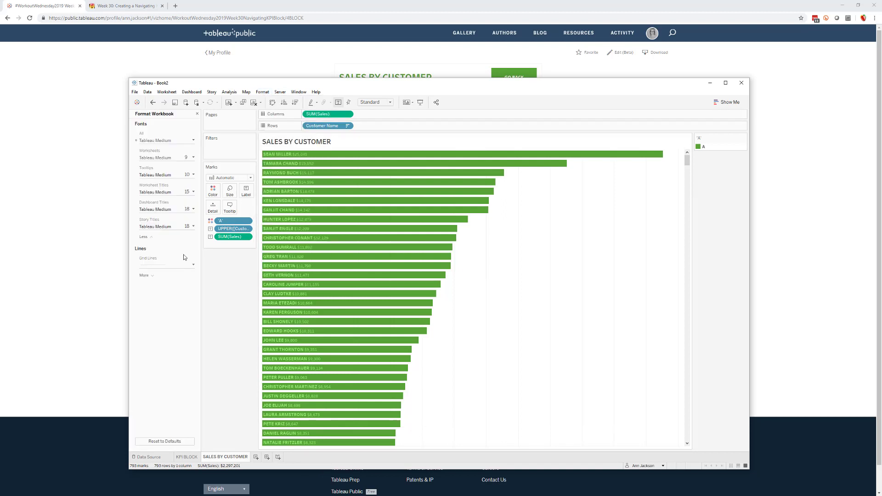
pyautogui.click(184, 265)
pyautogui.click(169, 278)
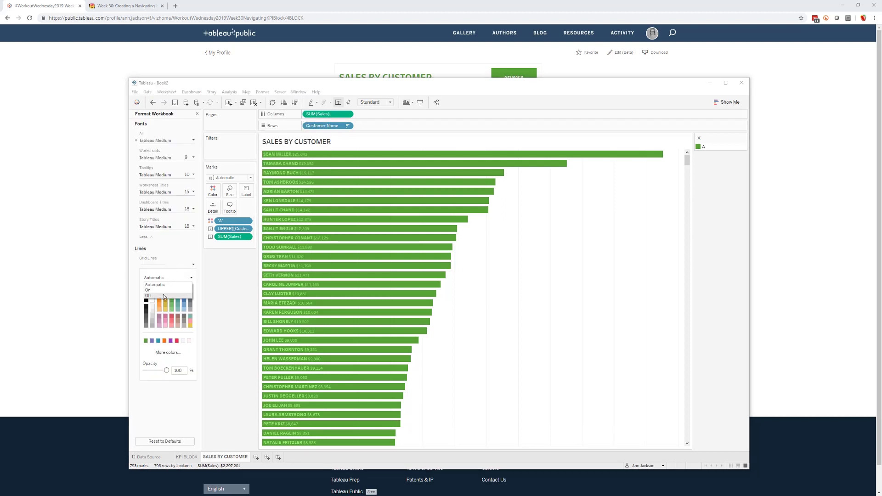
pyautogui.click(164, 294)
pyautogui.click(222, 299)
# - Give the workbook axis rulers a dark grey colour
pyautogui.click(144, 276)
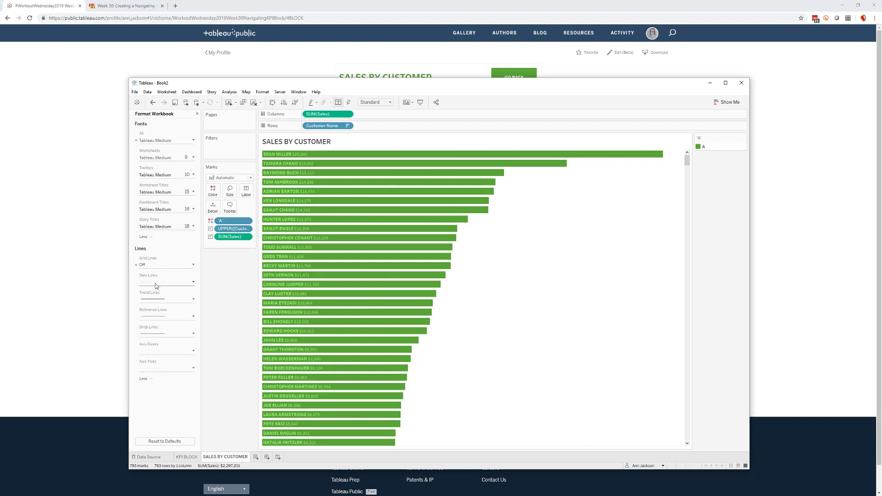
pyautogui.click(160, 352)
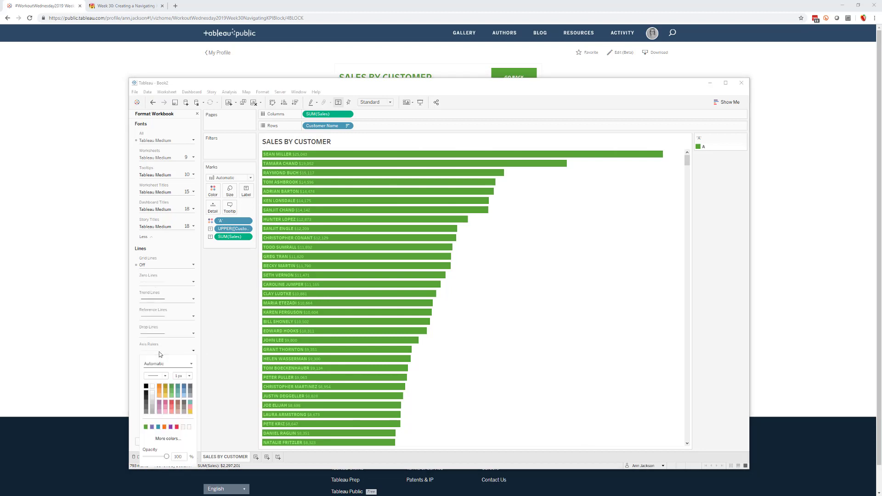
pyautogui.click(146, 403)
pyautogui.click(210, 393)
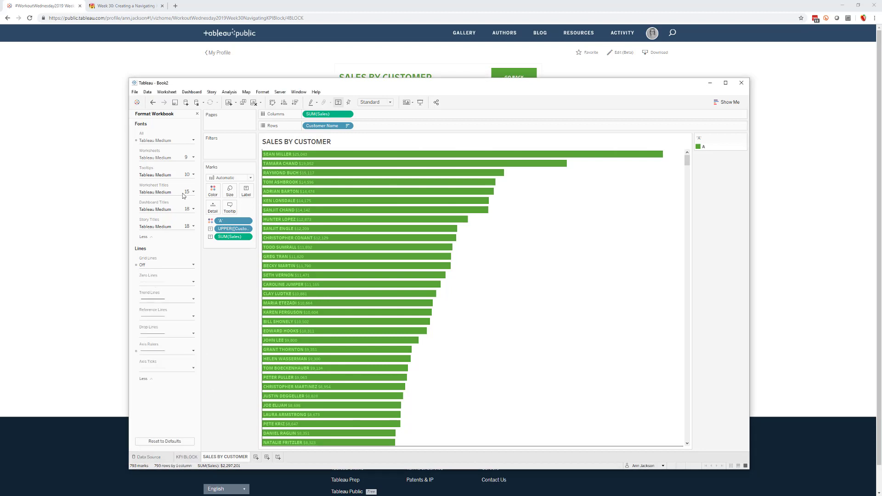
pyautogui.click(197, 115)
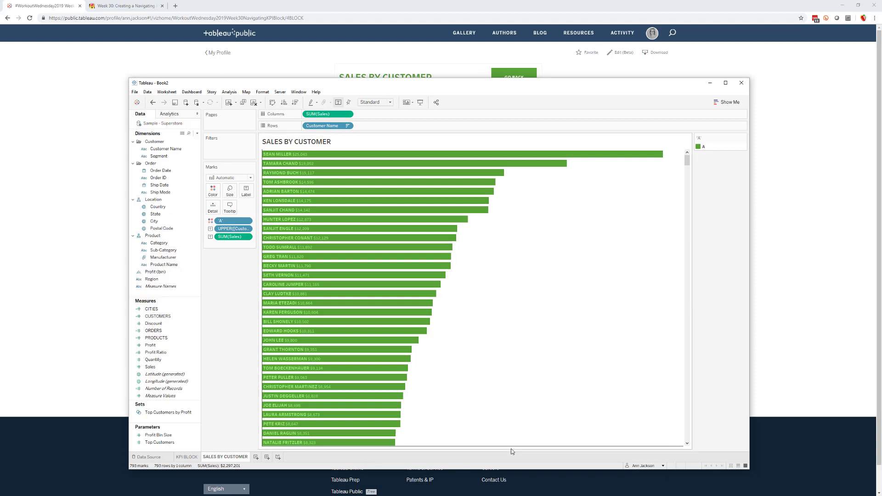
# - Set the Columns axis rulers to None, then return to the KPI BLOCK sheet
pyautogui.click(260, 93)
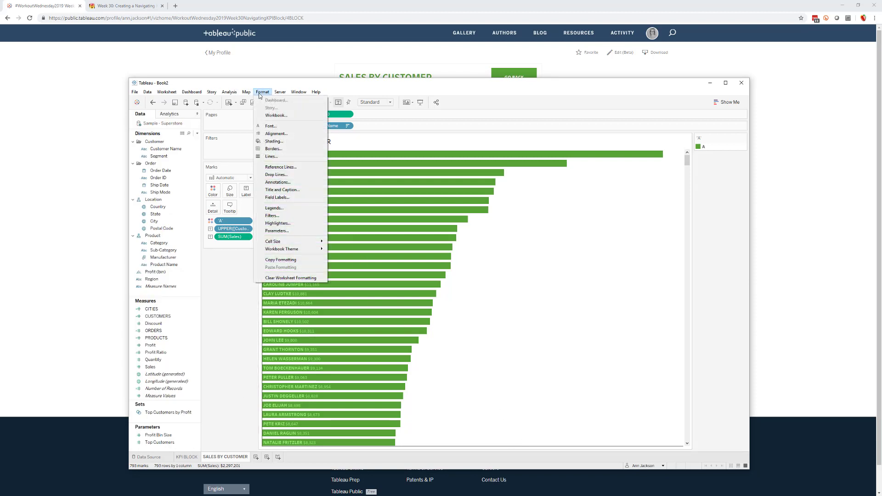
pyautogui.click(269, 158)
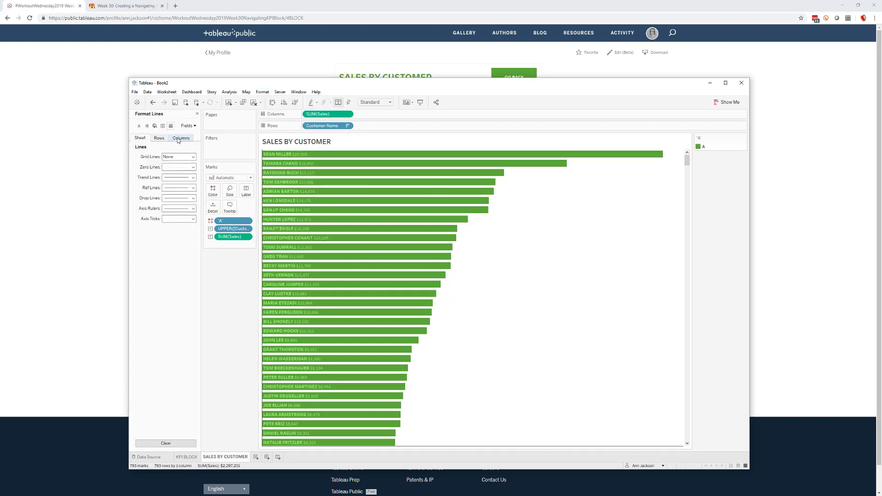
pyautogui.click(178, 138)
pyautogui.click(179, 208)
pyautogui.click(189, 218)
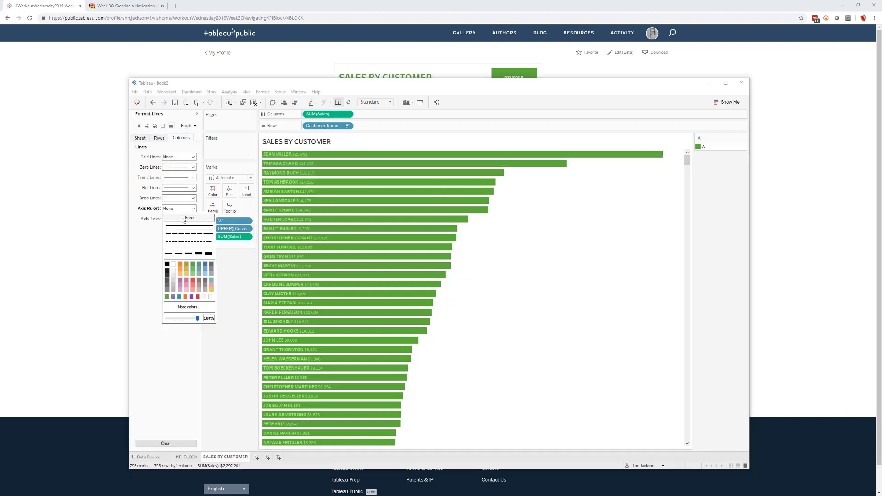
pyautogui.click(223, 274)
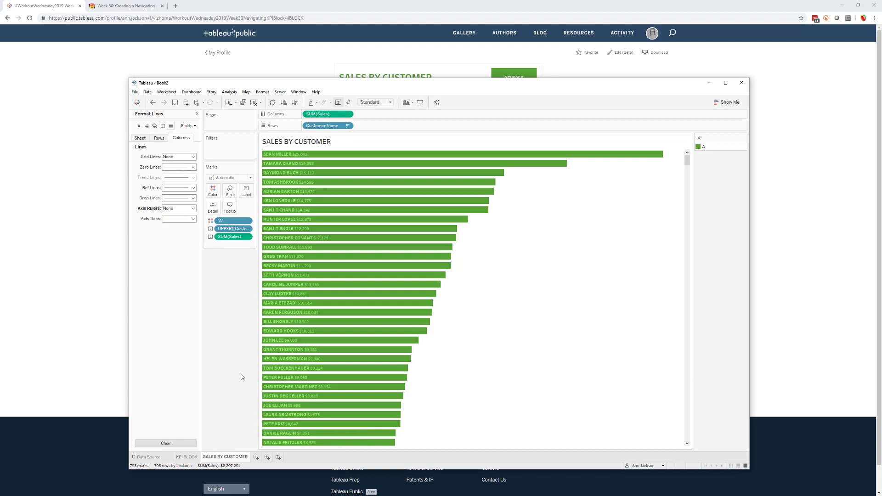
pyautogui.click(187, 457)
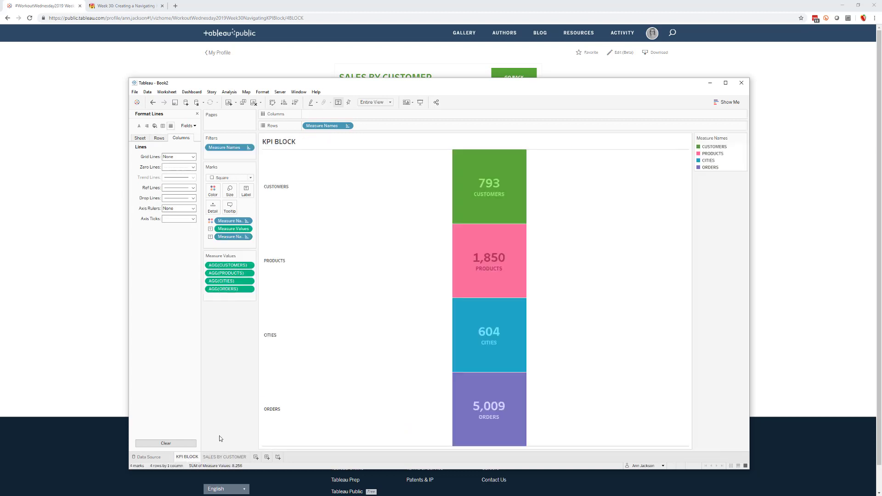
# - Create a new dashboard named KPI BLOCK DASH
pyautogui.click(267, 457)
pyautogui.rightClick(269, 457)
pyautogui.click(287, 373)
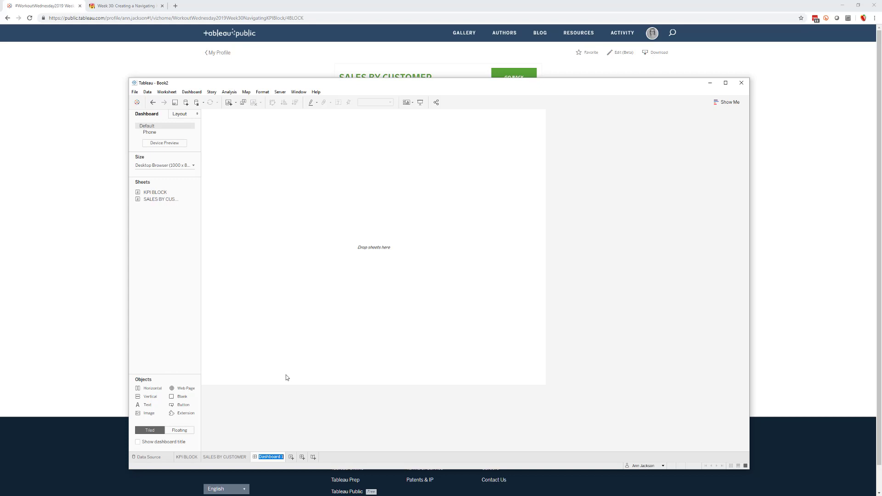
pyautogui.write('LOCK')
pyautogui.press('Return')
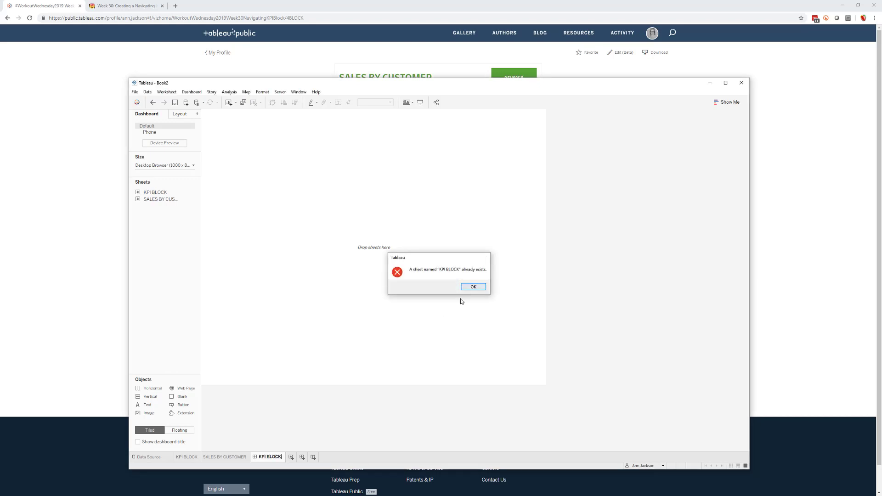
pyautogui.click(467, 289)
pyautogui.write('DASH')
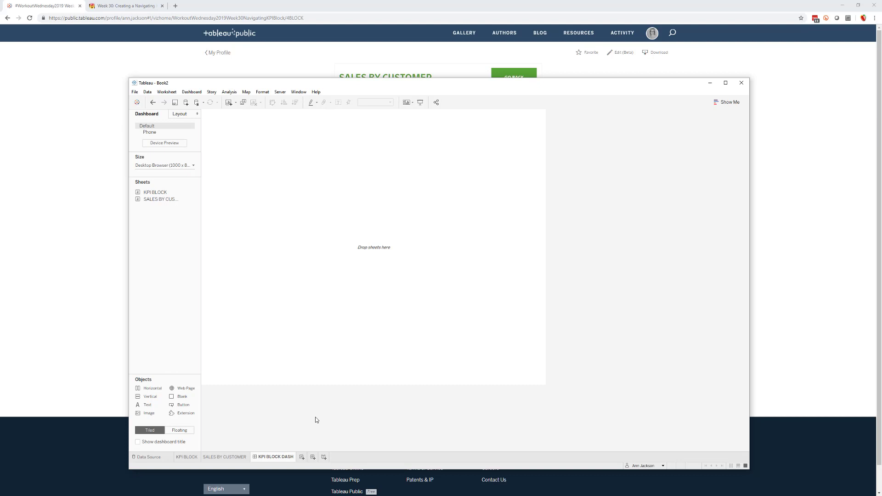
# - Create a second dashboard named SALES BY CUSTOMER DASH
pyautogui.click(313, 456)
pyautogui.rightClick(315, 457)
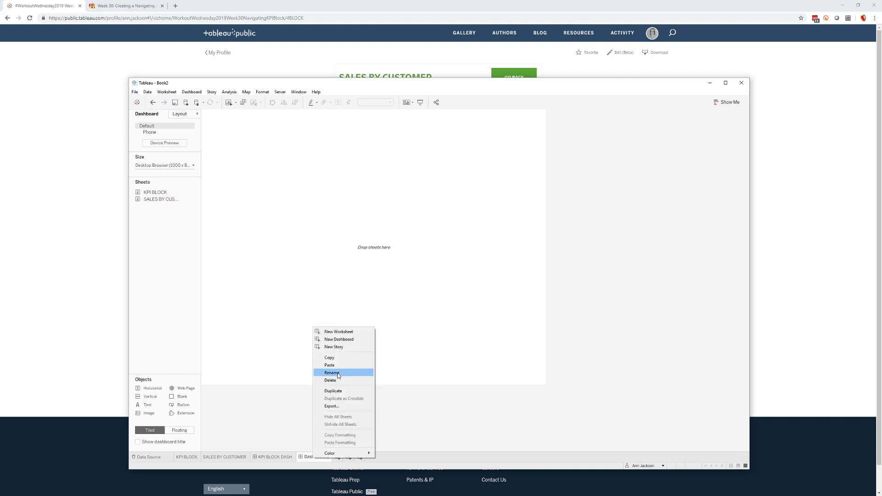
pyautogui.click(335, 374)
pyautogui.write('SALES BY C')
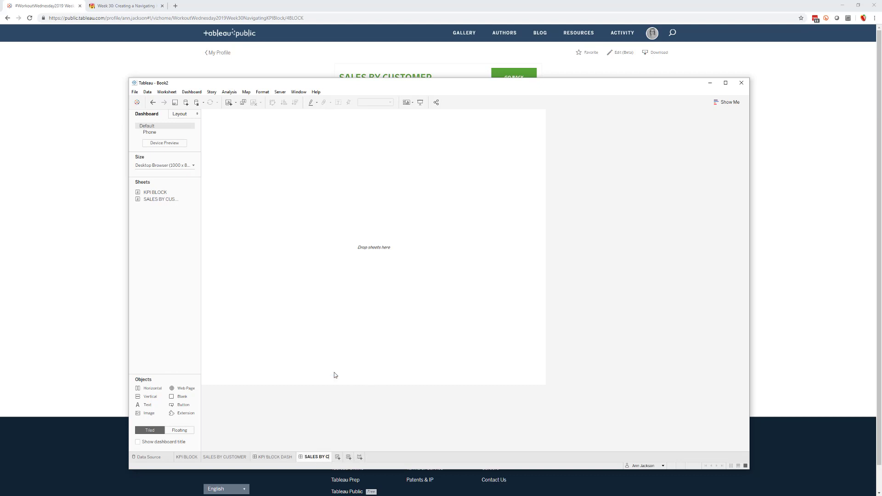
pyautogui.write('USTOMER')
pyautogui.press('Return')
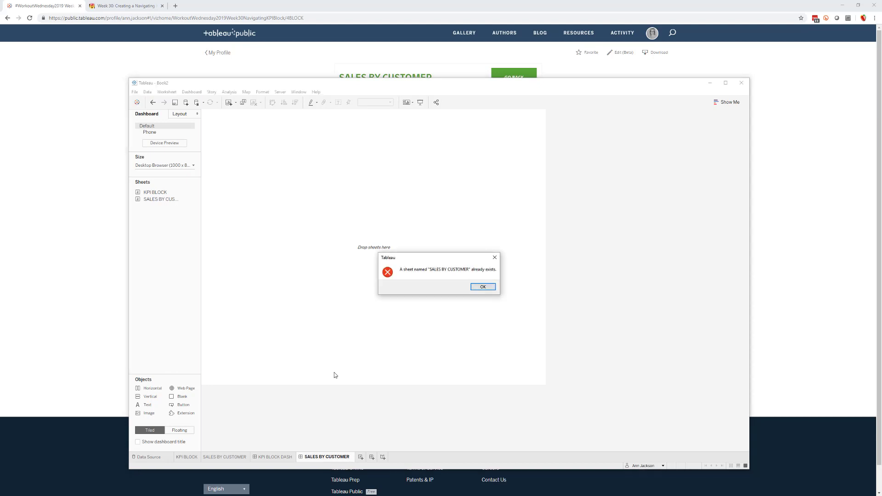
pyautogui.click(483, 287)
pyautogui.write('DASH')
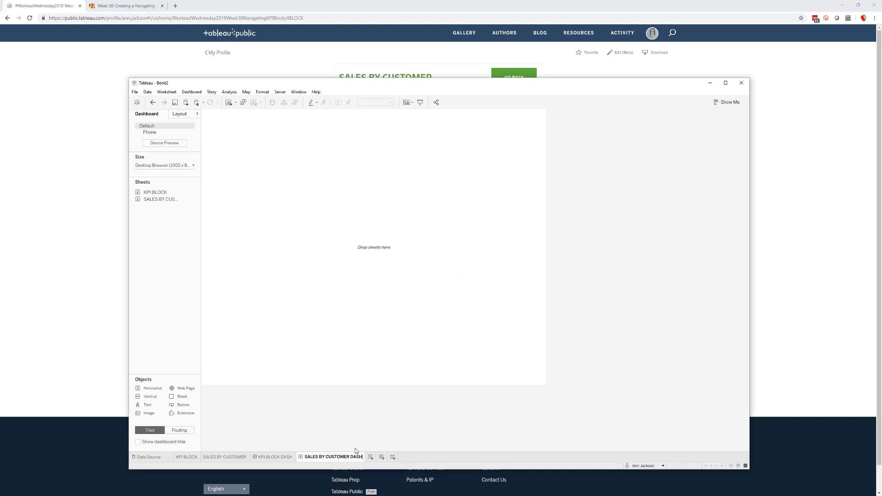
pyautogui.press('Return')
# - Set KPI BLOCK DASH to a fixed size of 600 × 600 px
pyautogui.click(278, 457)
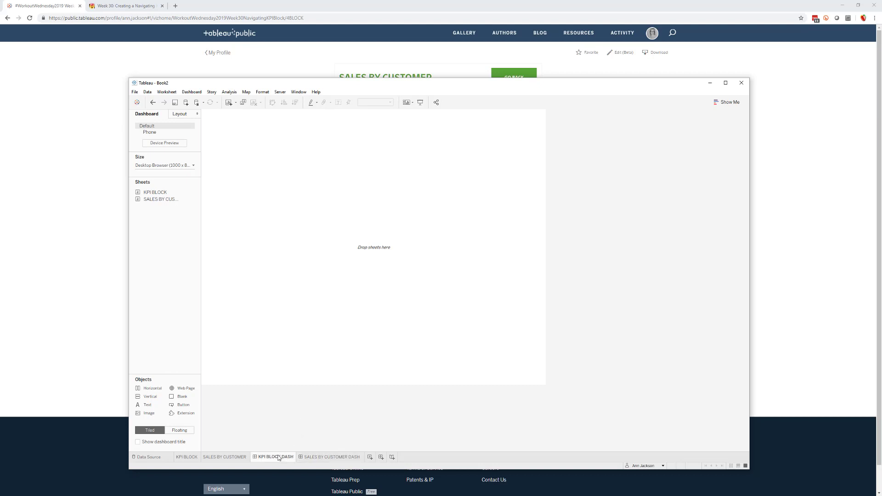
pyautogui.click(154, 166)
pyautogui.doubleClick(148, 206)
pyautogui.write('6')
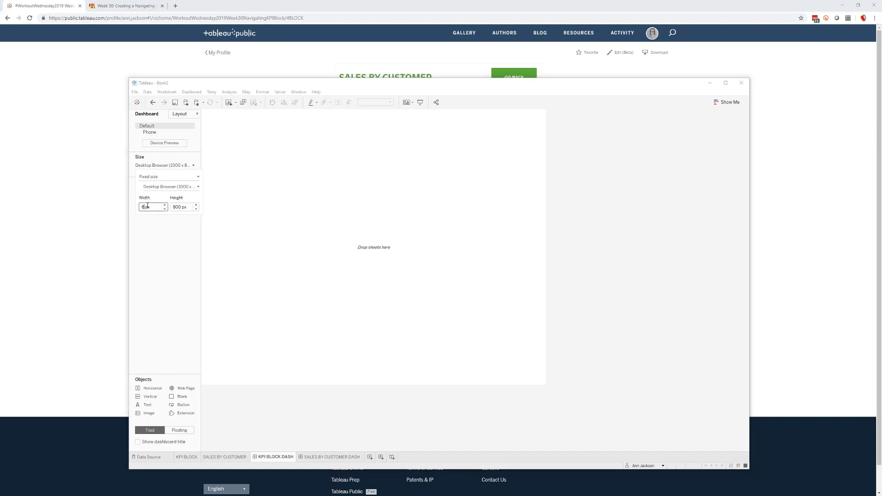
pyautogui.write('00')
pyautogui.press('Tab')
pyautogui.write('600')
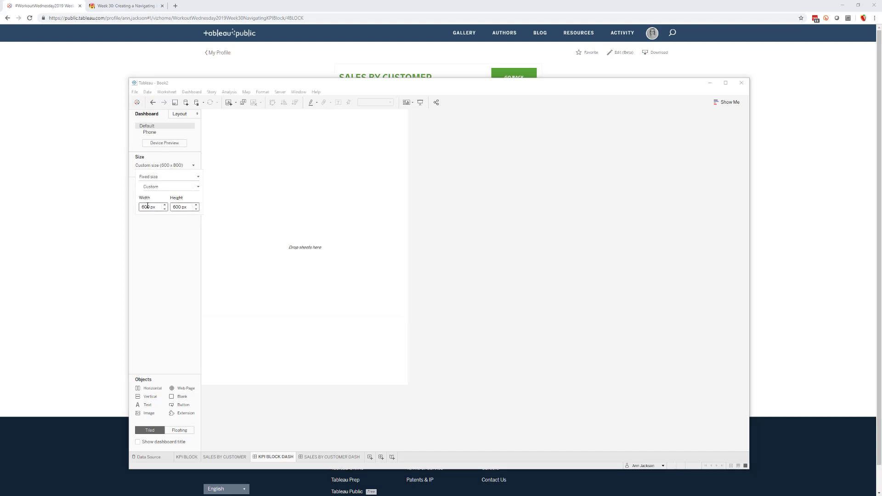
pyautogui.press('Return')
# - Delete SALES BY CUSTOMER DASH and duplicate KPI BLOCK DASH
pyautogui.click(280, 368)
pyautogui.click(321, 457)
pyautogui.rightClick(321, 457)
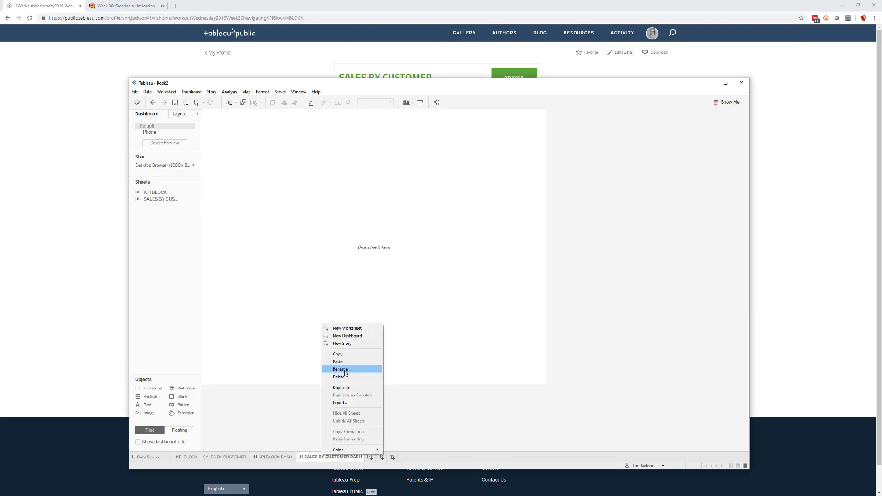
pyautogui.click(341, 377)
pyautogui.rightClick(278, 459)
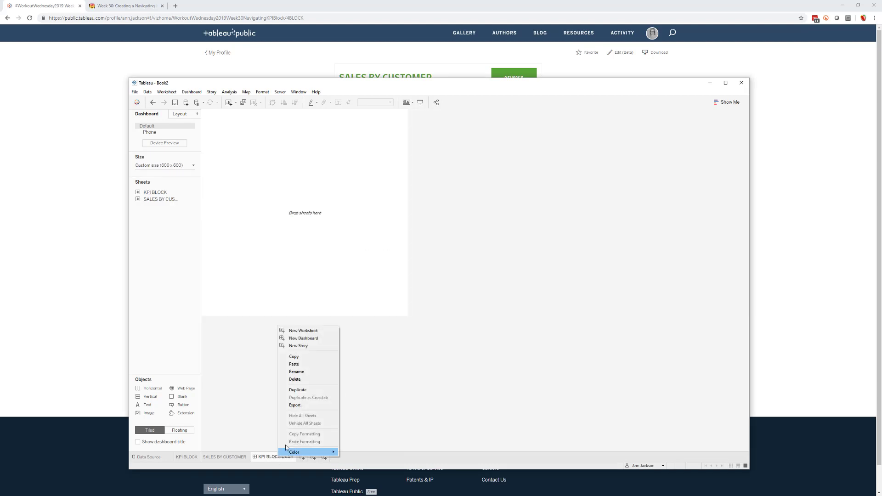
pyautogui.click(301, 391)
# - Rename the duplicated dashboard to CUSTOMER DASH
pyautogui.rightClick(307, 455)
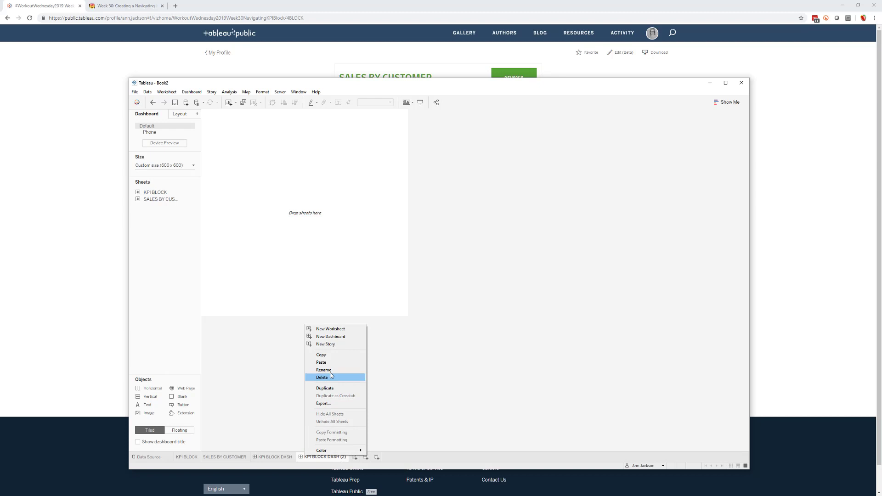
pyautogui.click(326, 375)
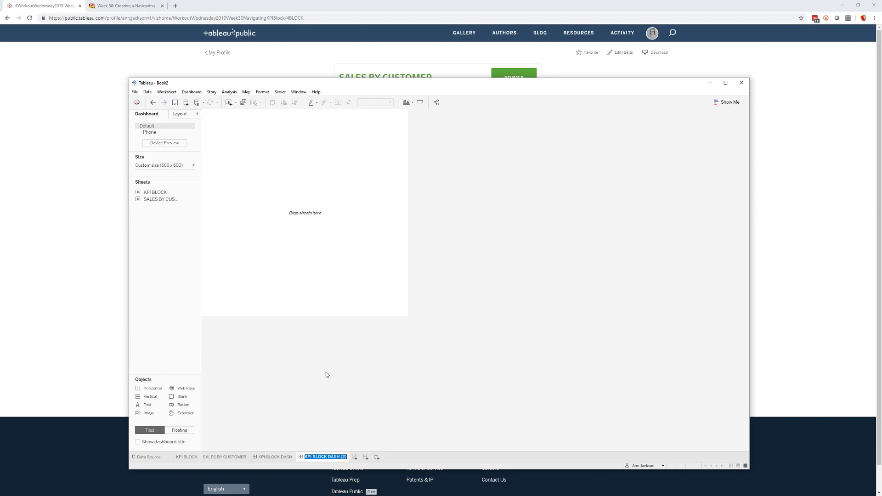
pyautogui.write('CUSTOMER DASH')
pyautogui.press('Return')
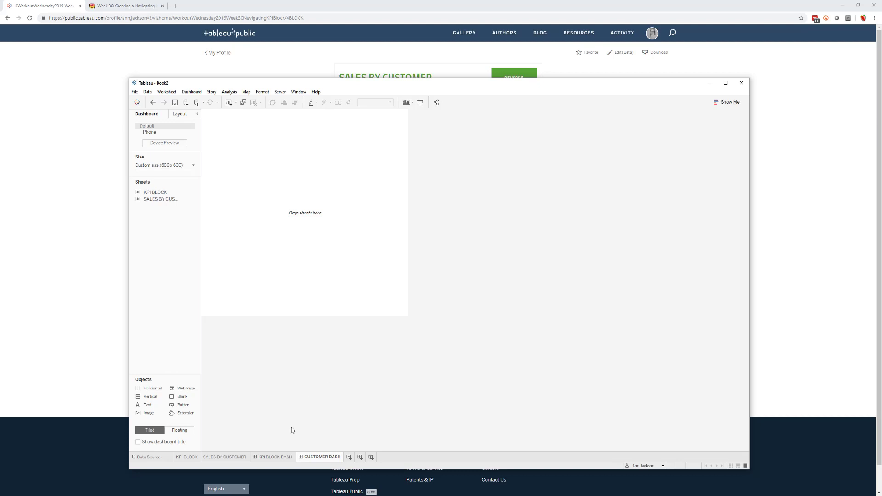
# - Place KPI BLOCK on KPI BLOCK DASH and SALES BY CUSTOMER on CUSTOMER DASH
pyautogui.click(284, 457)
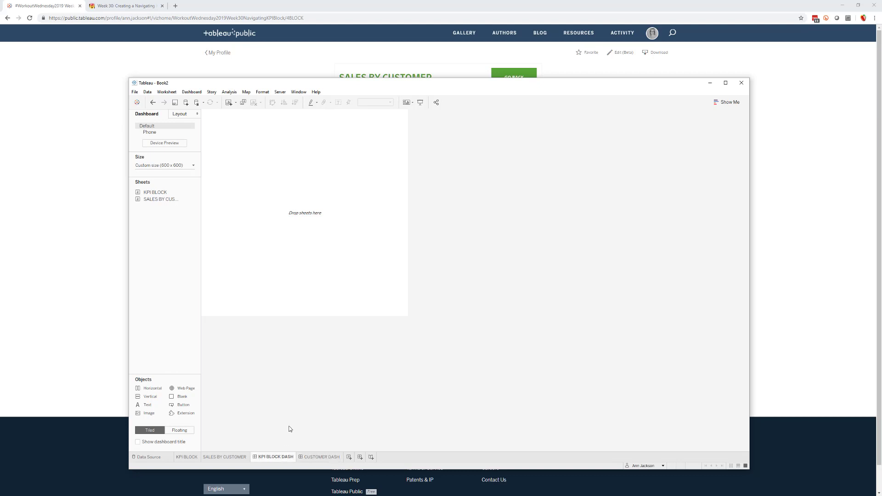
pyautogui.moveTo(156, 192); pyautogui.dragTo(265, 184)
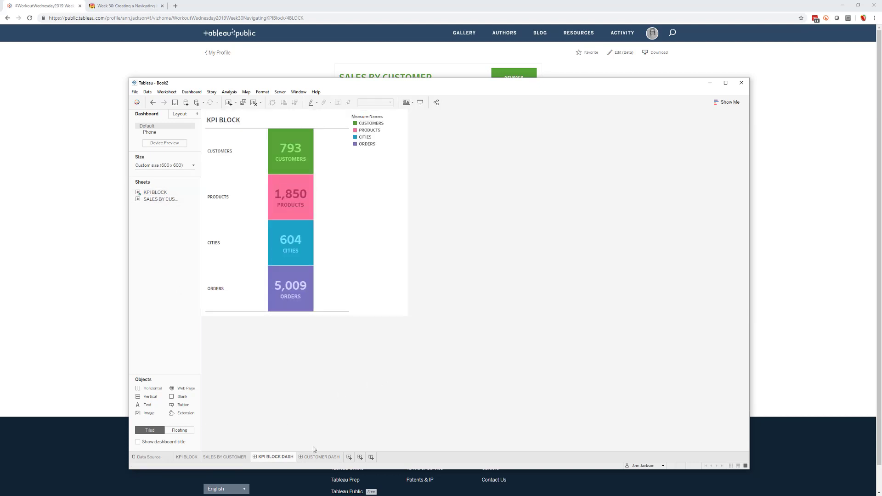
pyautogui.click(318, 457)
pyautogui.moveTo(158, 200); pyautogui.dragTo(286, 219)
# - Remove the colour legend from CUSTOMER DASH
pyautogui.click(378, 267)
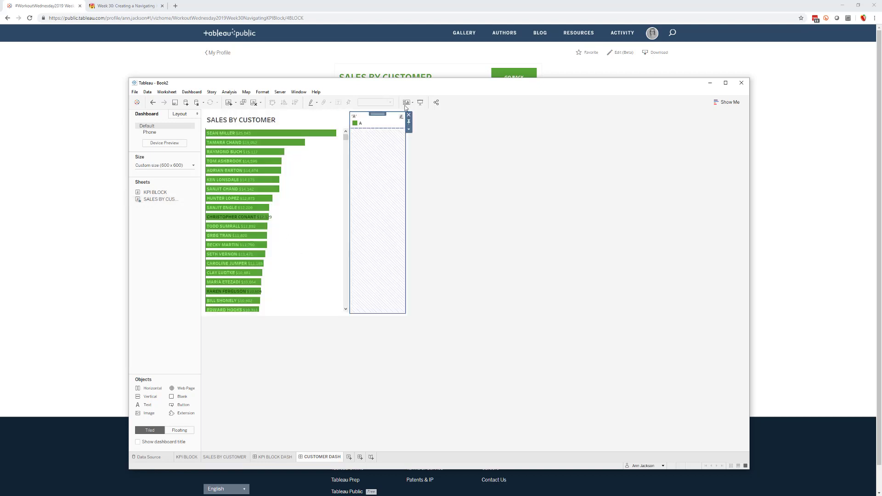
pyautogui.click(409, 116)
pyautogui.click(472, 291)
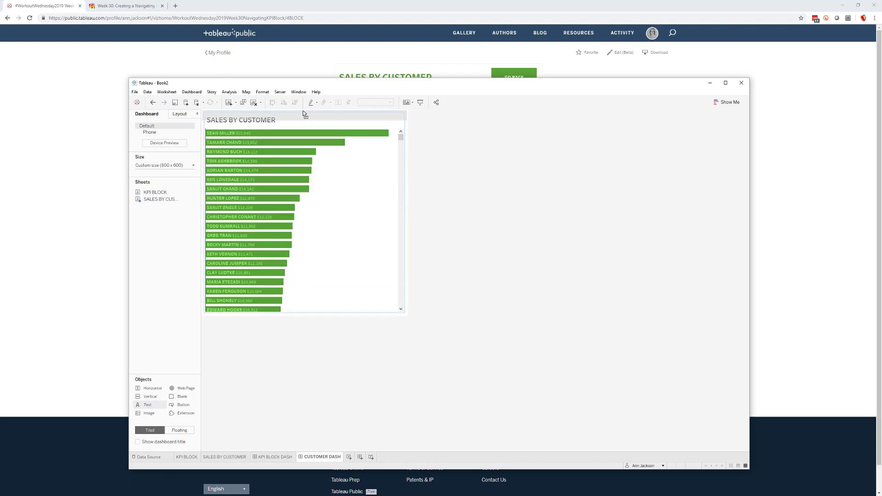
# - Add a bold, size-20 'SALES BY CUSTOMER' text heading above the chart
pyautogui.moveTo(303, 115); pyautogui.dragTo(305, 126)
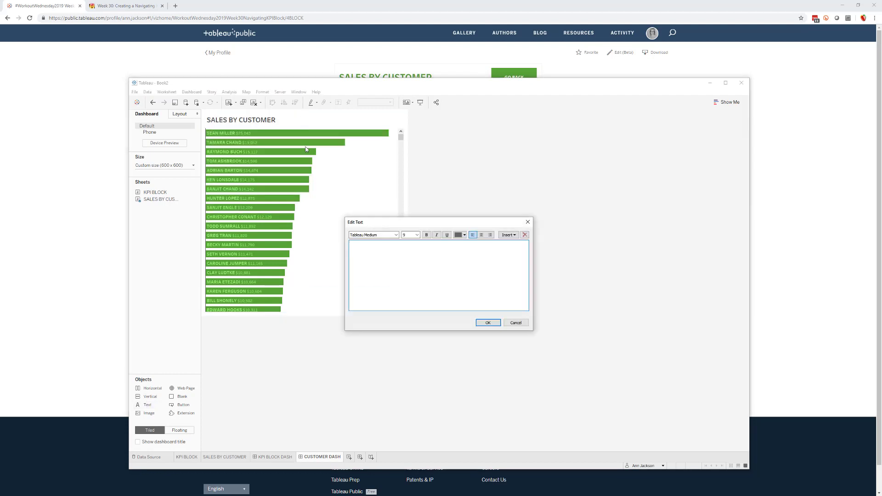
pyautogui.write('SALES BY CUSTOMER')
pyautogui.hotkey('ctrl', 'a')
pyautogui.hotkey('ctrl', 'b')
pyautogui.click(417, 235)
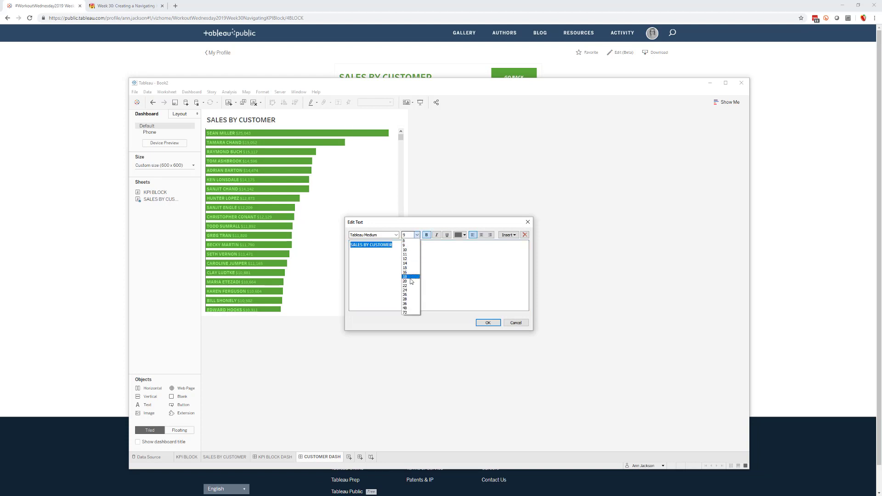
pyautogui.click(411, 282)
# - Colour the SALES BY CUSTOMER heading with the green sampled from the bars
pyautogui.click(465, 235)
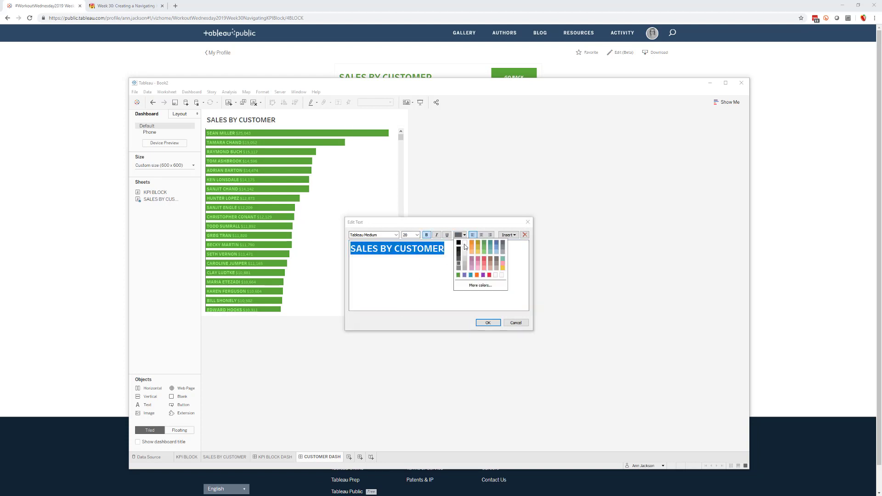
pyautogui.click(464, 285)
pyautogui.click(391, 278)
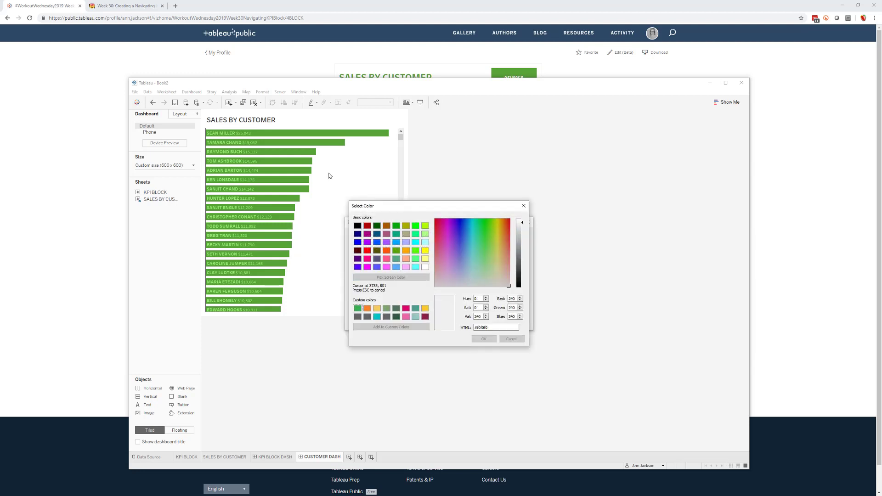
pyautogui.click(314, 136)
pyautogui.click(484, 339)
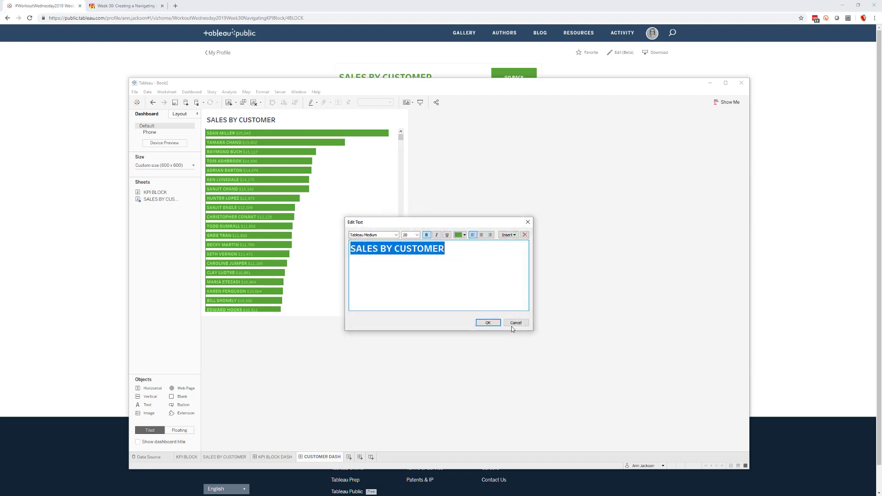
pyautogui.click(495, 323)
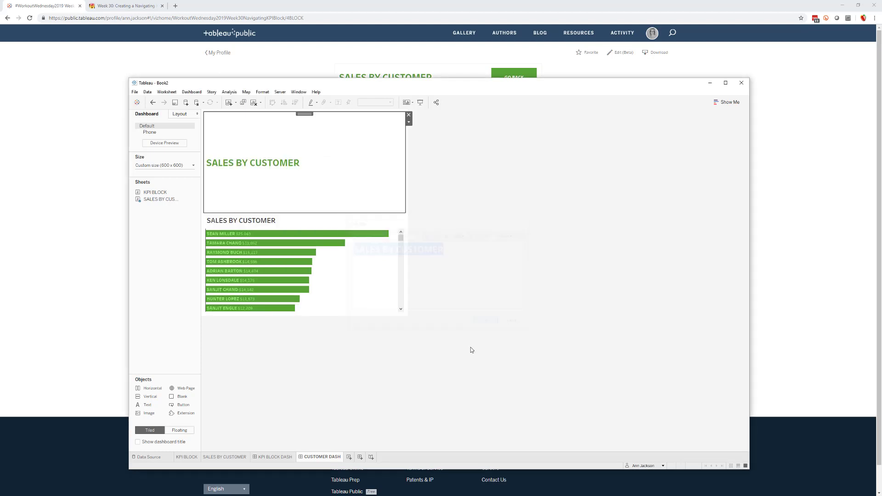
# - Hide the bar chart's own title and shrink the space above it
pyautogui.click(282, 220)
pyautogui.rightClick(282, 219)
pyautogui.click(299, 242)
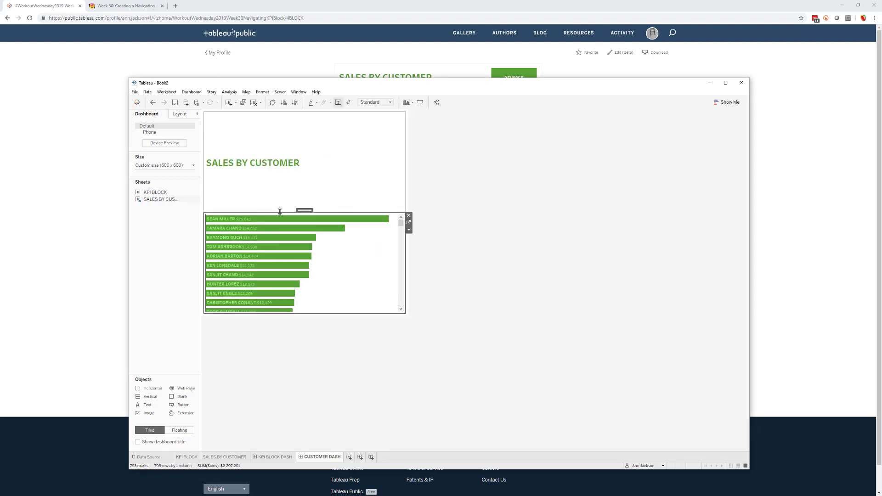
pyautogui.moveTo(279, 212); pyautogui.dragTo(273, 130)
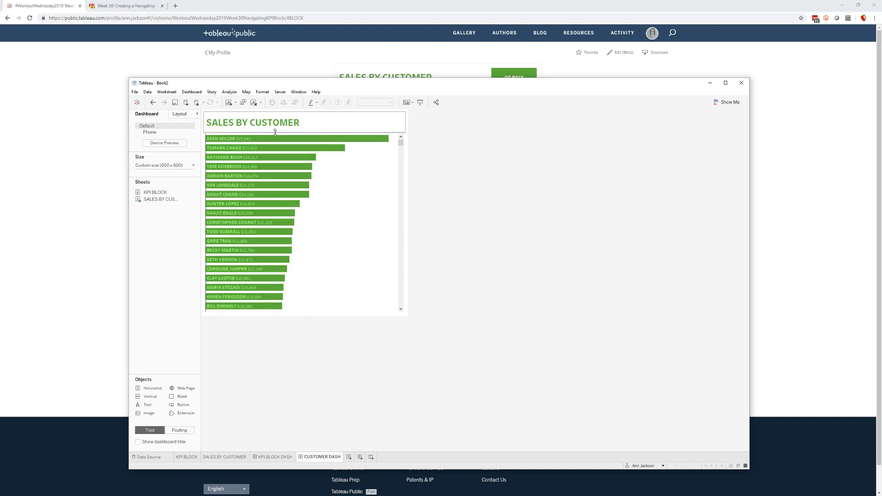
# - In the published viz, reload Sales by Customer, go back, then reopen it via Customers
pyautogui.click(117, 94)
pyautogui.click(529, 82)
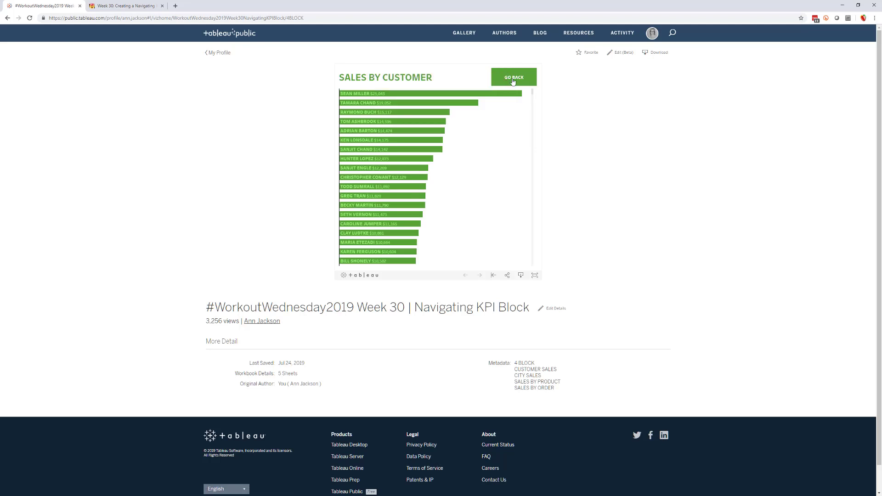
pyautogui.click(510, 82)
pyautogui.click(414, 118)
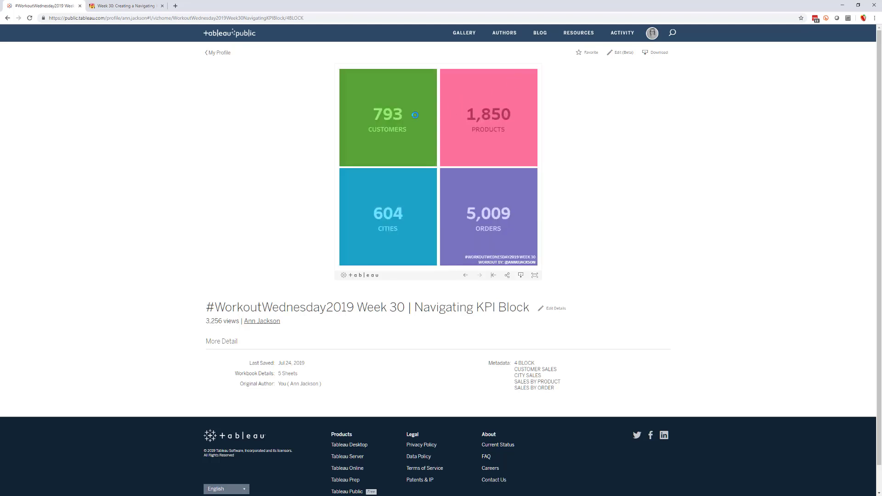
# - In Tableau Desktop, drop a Button object beside the SALES BY CUSTOMER heading
pyautogui.hotkey('alt', 'Tab')
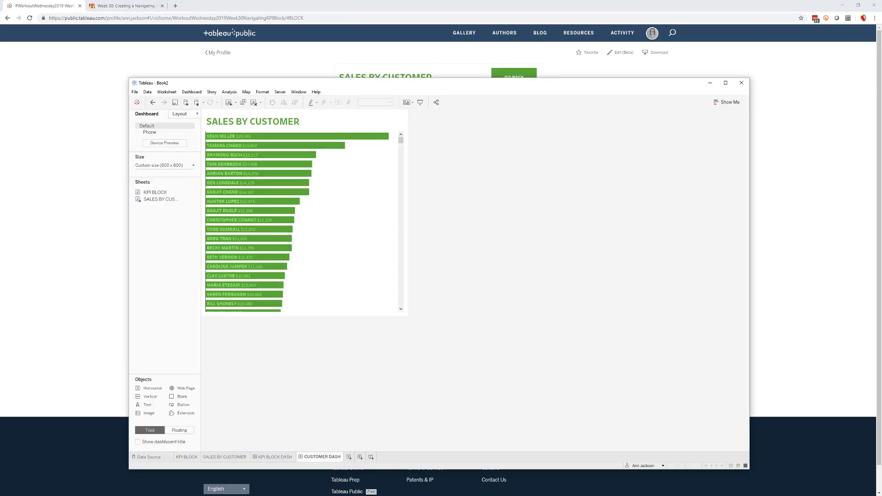
pyautogui.moveTo(148, 396)
pyautogui.mouseDown()
pyautogui.moveTo(335, 174)
pyautogui.moveTo(366, 120)
pyautogui.moveTo(172, 331)
pyautogui.mouseUp()
pyautogui.moveTo(182, 404)
pyautogui.mouseDown()
pyautogui.moveTo(380, 179)
pyautogui.moveTo(389, 128)
pyautogui.mouseUp()
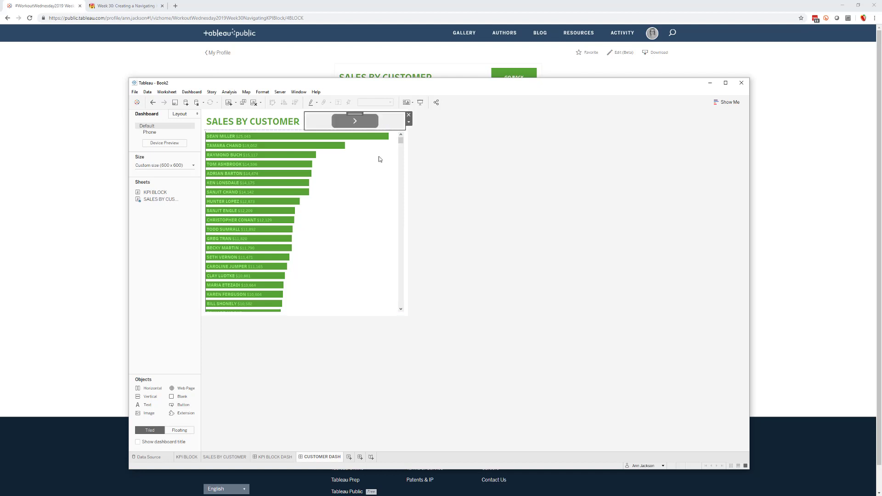
# - Make it a text button titled GO BACK that navigates to KPI BLOCK DASH
pyautogui.click(409, 122)
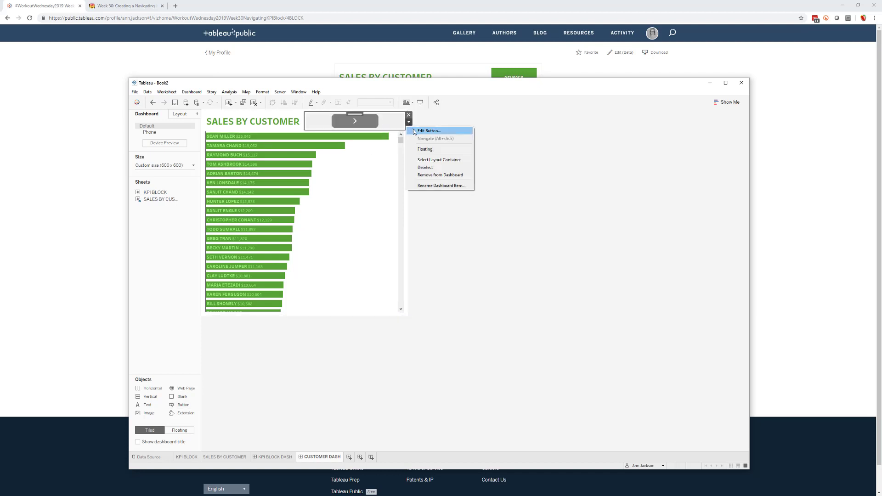
pyautogui.click(415, 132)
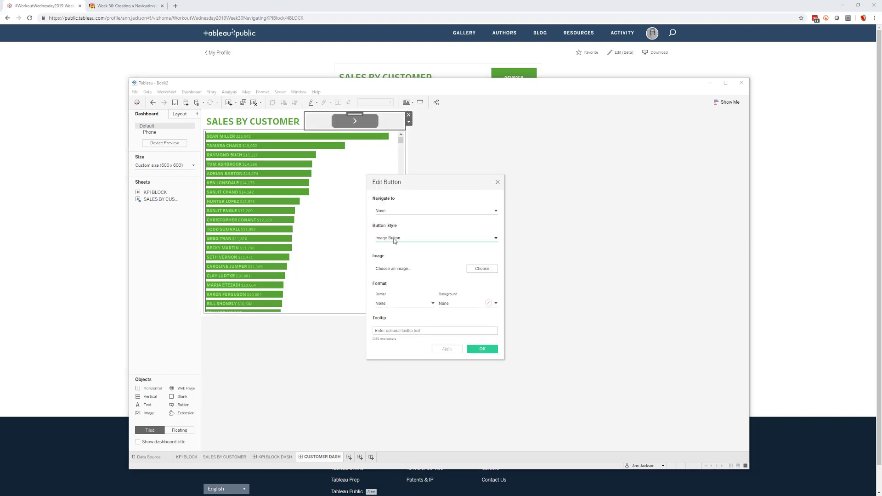
pyautogui.click(393, 239)
pyautogui.click(392, 253)
pyautogui.click(393, 212)
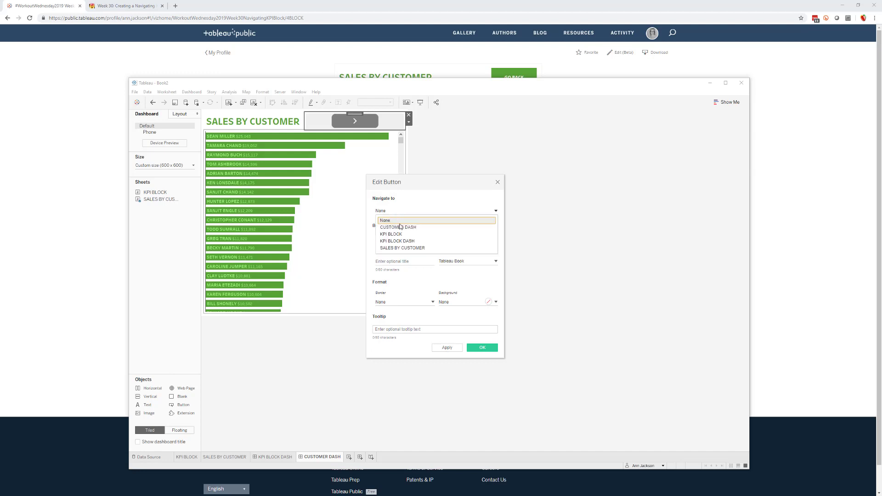
pyautogui.click(404, 244)
pyautogui.click(406, 261)
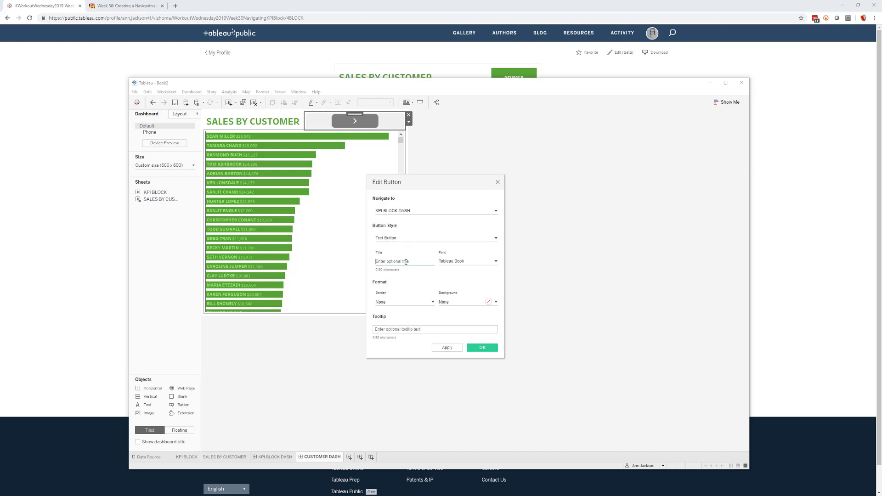
pyautogui.write('GO BACK')
# - Style the GO BACK button in Tableau Medium on a green background and narrow it
pyautogui.click(442, 265)
pyautogui.click(459, 275)
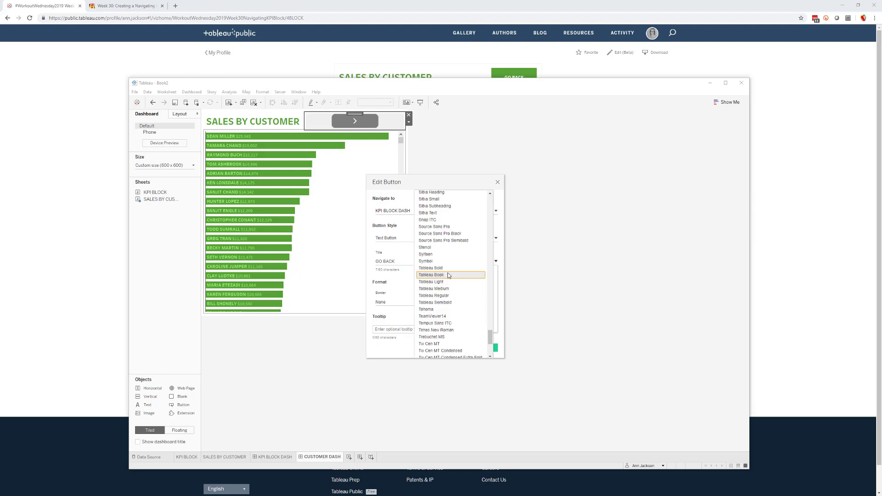
pyautogui.click(446, 289)
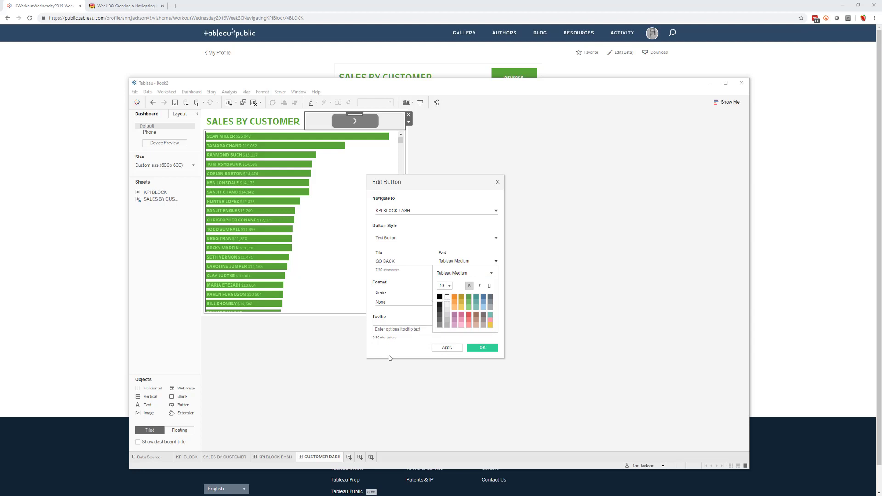
pyautogui.click(444, 321)
pyautogui.click(444, 302)
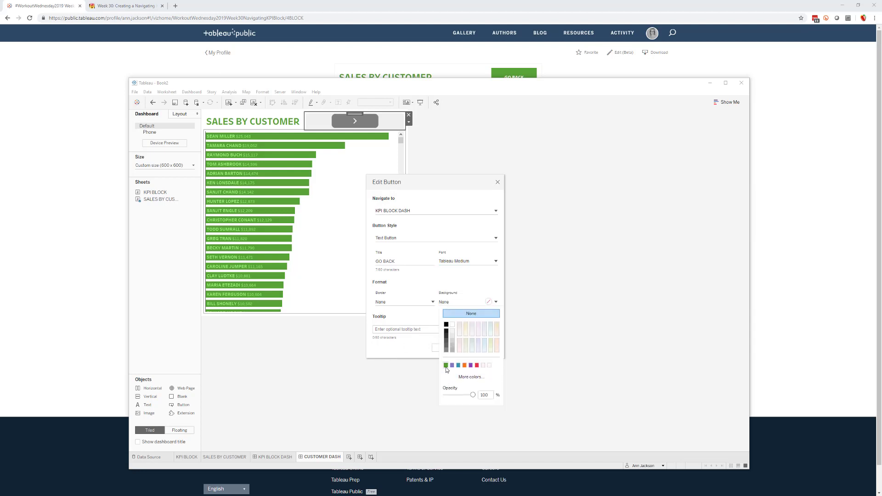
pyautogui.click(446, 366)
pyautogui.click(427, 359)
pyautogui.click(474, 355)
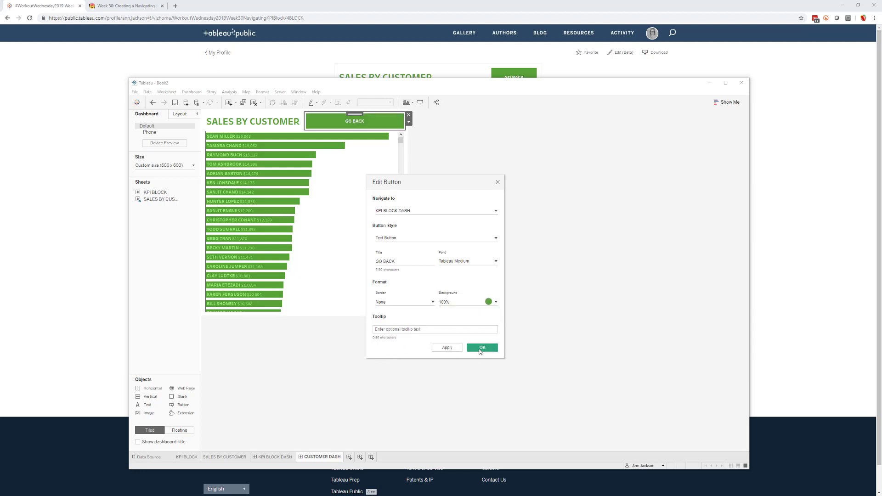
pyautogui.moveTo(306, 121); pyautogui.dragTo(361, 122)
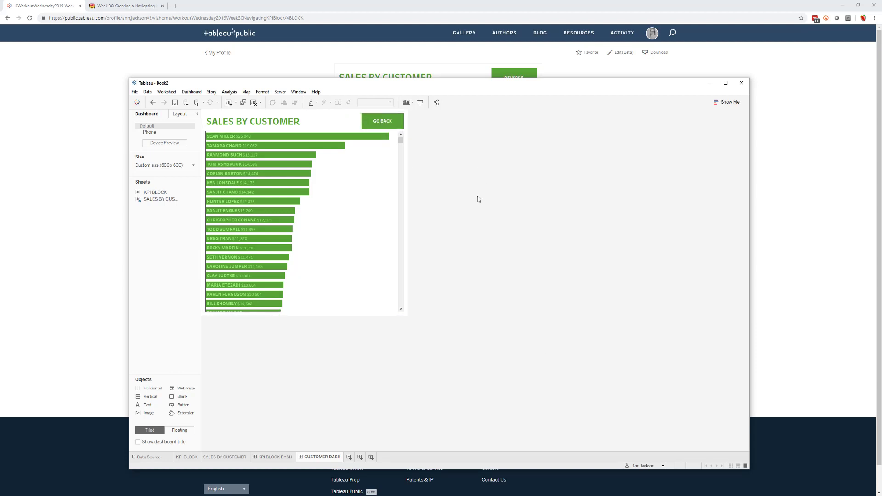
# - Test that GO BACK reaches KPI BLOCK DASH, then return to CUSTOMER DASH
pyautogui.keyDown('alt'); pyautogui.click(381, 128); pyautogui.keyUp('alt')
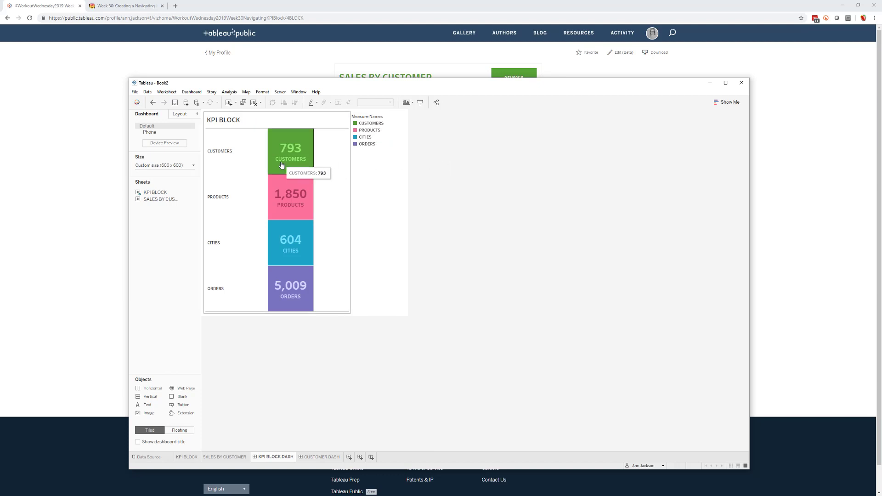
pyautogui.click(326, 458)
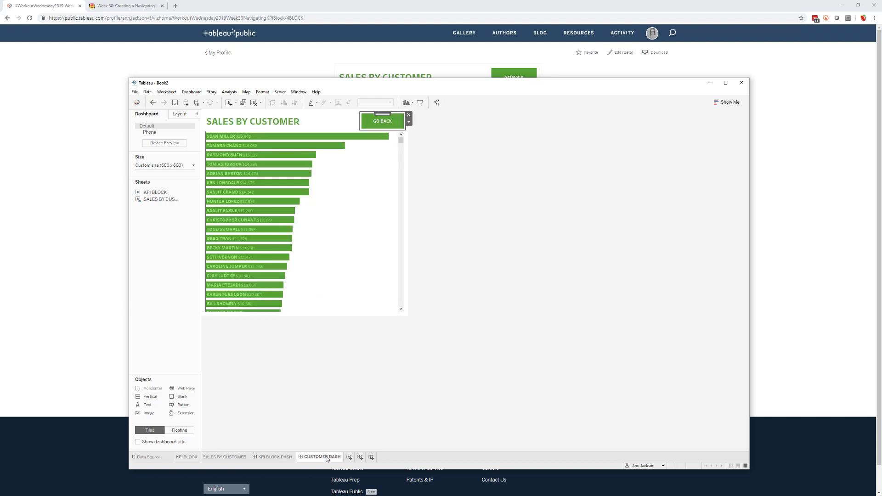
pyautogui.click(387, 372)
# - Delete the Measure Names legend container from KPI BLOCK DASH
pyautogui.click(288, 458)
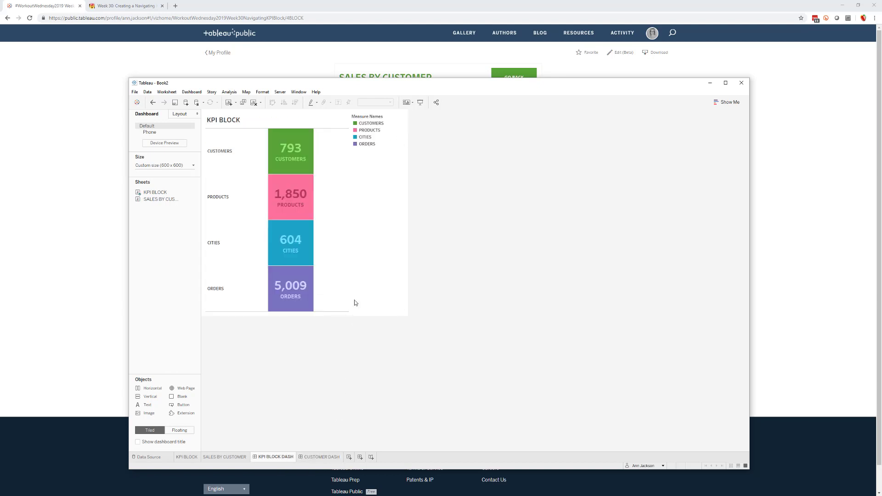
pyautogui.click(363, 252)
pyautogui.click(409, 115)
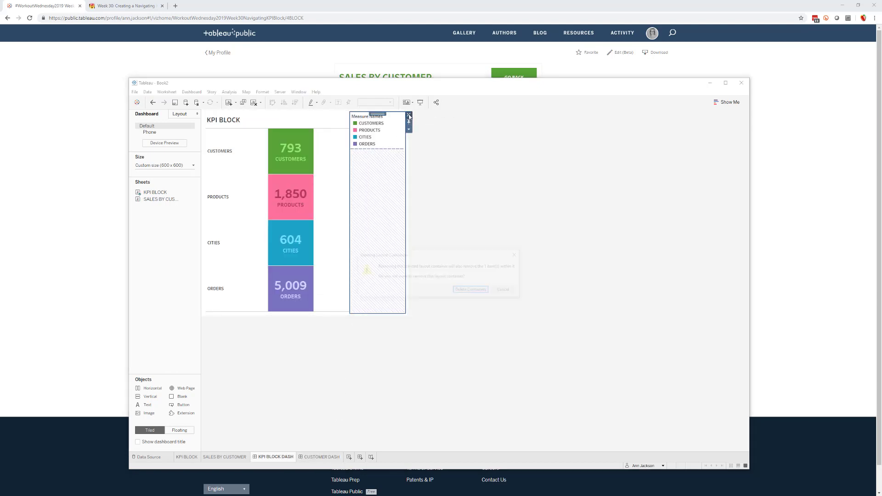
pyautogui.click(468, 290)
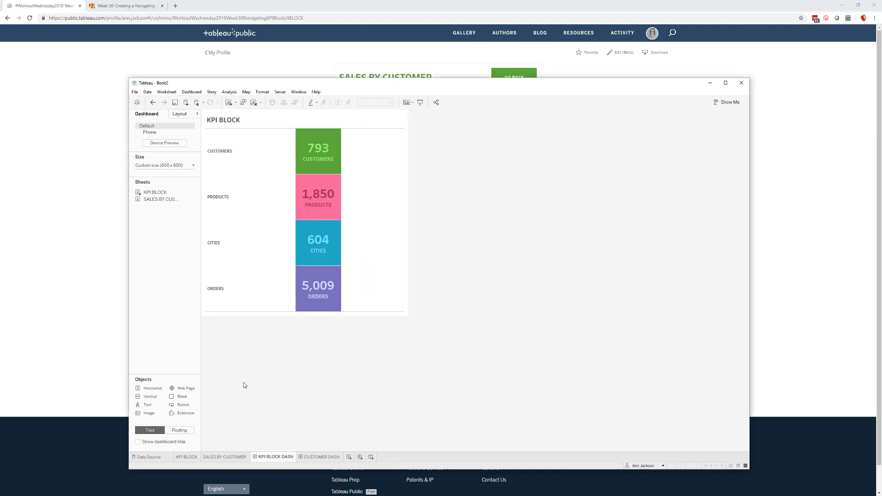
# - Place a floating Button object on the Customers tile
pyautogui.click(180, 431)
pyautogui.moveTo(184, 405); pyautogui.dragTo(285, 128)
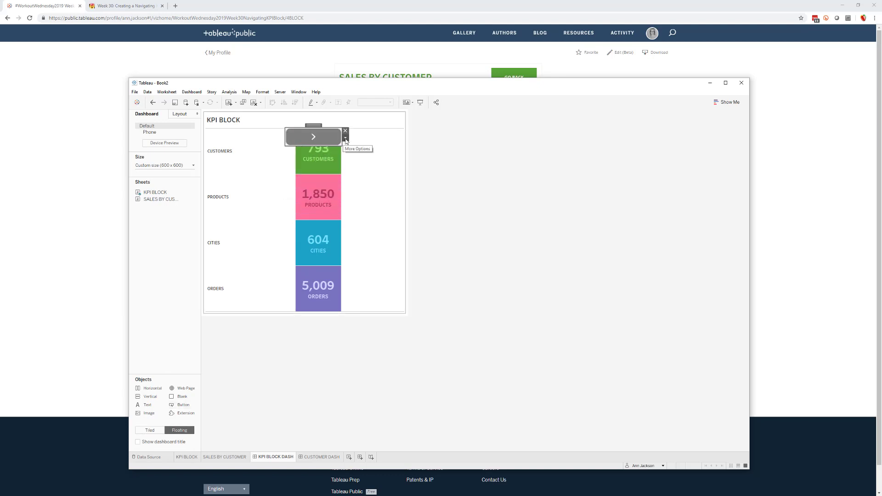
pyautogui.click(345, 137)
pyautogui.click(358, 148)
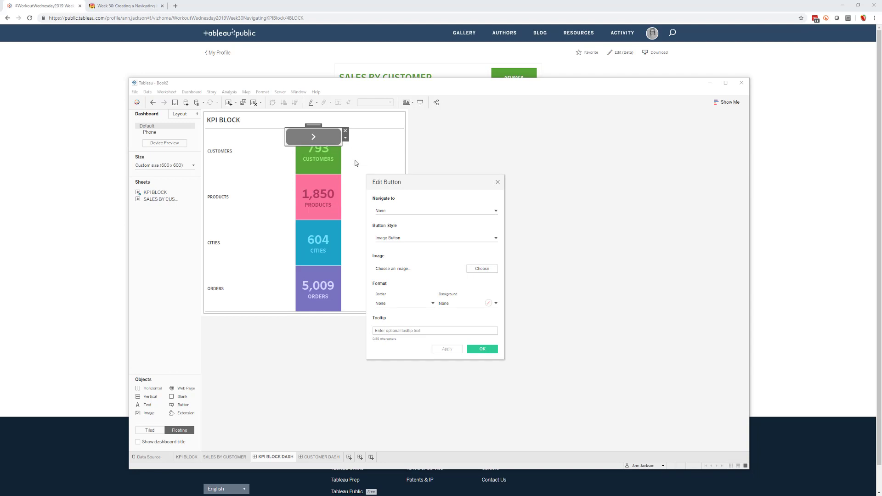
# - Make it a blank-titled text button that navigates to CUSTOMER DASH
pyautogui.click(403, 237)
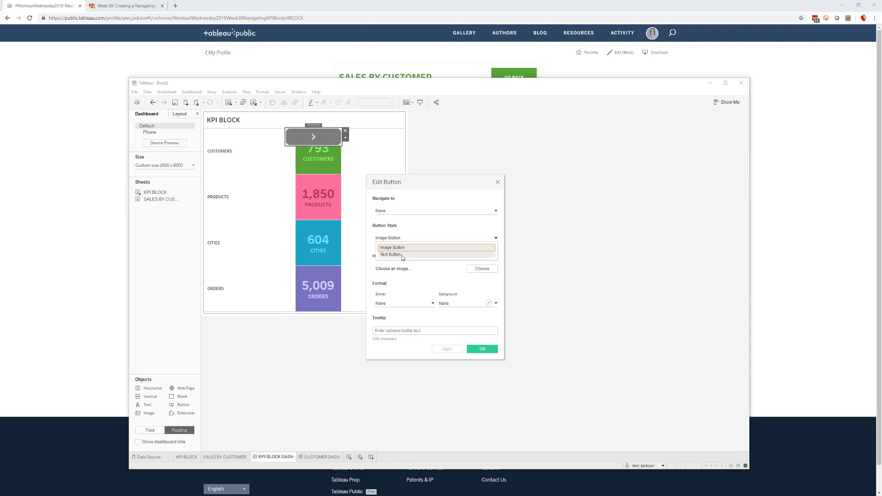
pyautogui.click(395, 254)
pyautogui.click(394, 212)
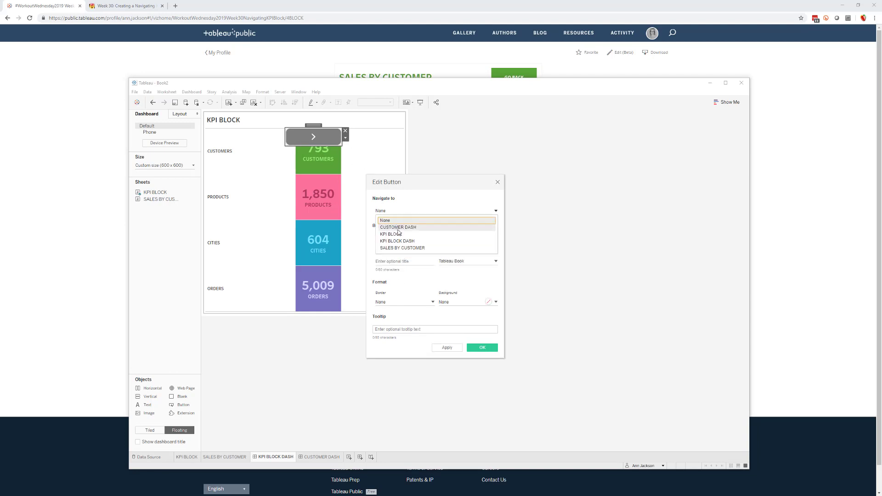
pyautogui.click(398, 231)
pyautogui.click(394, 263)
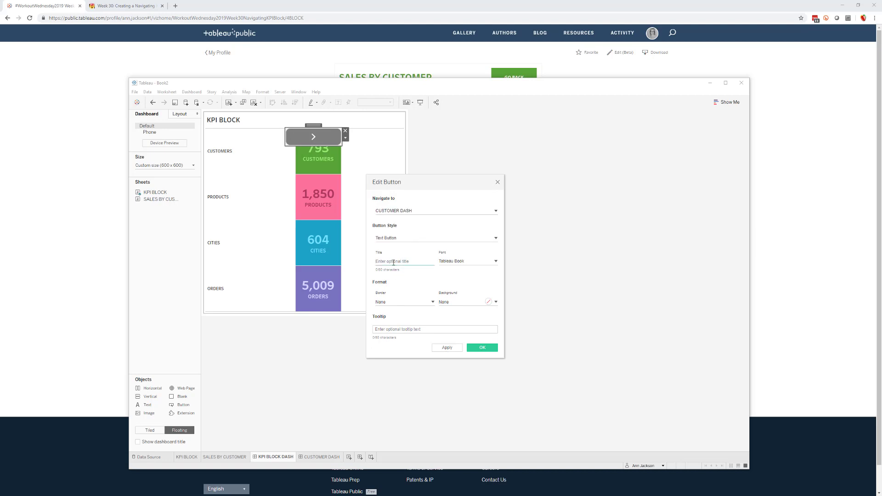
pyautogui.click(453, 350)
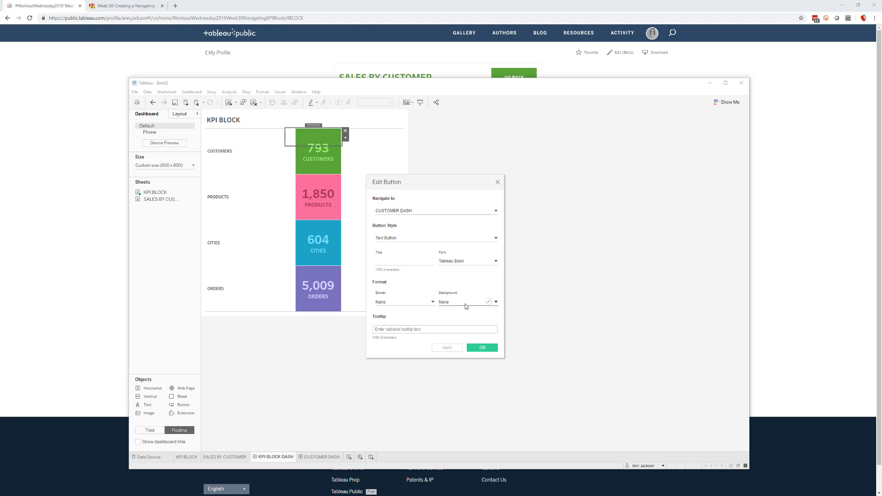
pyautogui.click(483, 348)
# - Test that the Customers tile opens the sales chart and return to the KPI blocks
pyautogui.click(451, 358)
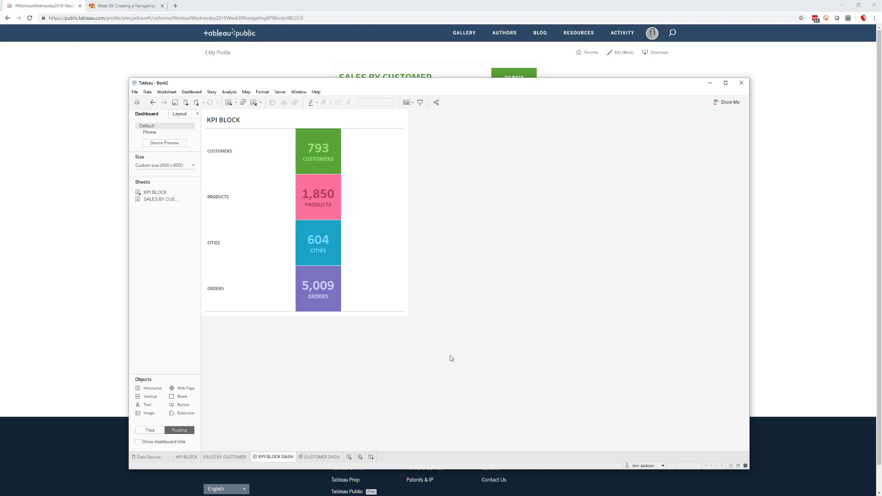
pyautogui.click(310, 136)
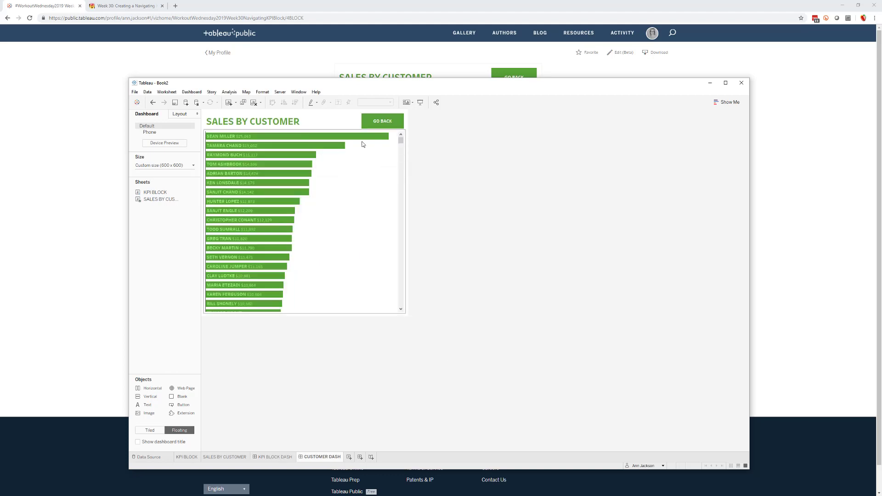
pyautogui.click(370, 127)
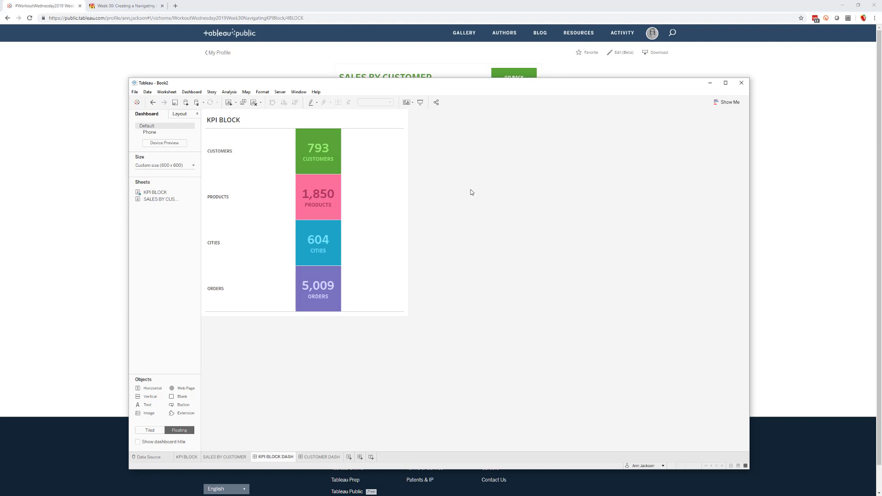
# - Clear the title text of the button over the green CUSTOMERS tile
pyautogui.click(291, 140)
pyautogui.doubleClick(291, 140)
pyautogui.click(396, 264)
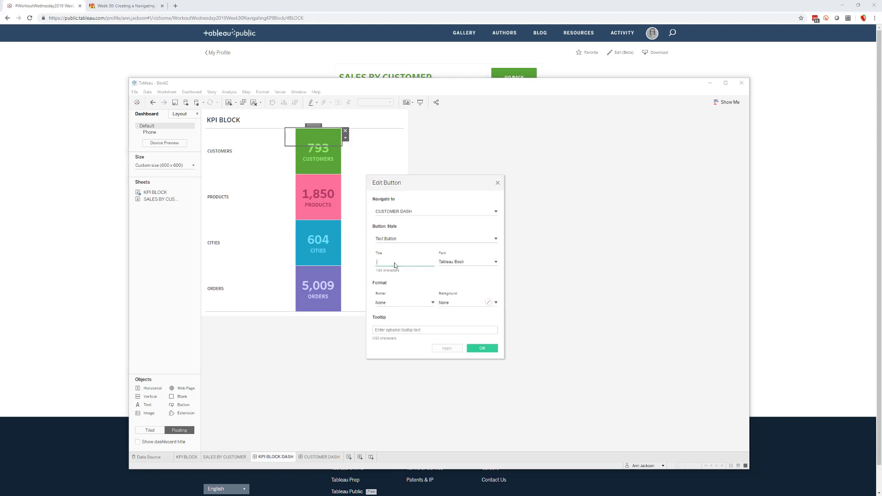
pyautogui.press('BackSpace')
pyautogui.click(447, 349)
# - Turn it into an image button using Clear Button.png and apply the settings
pyautogui.click(392, 238)
pyautogui.click(399, 247)
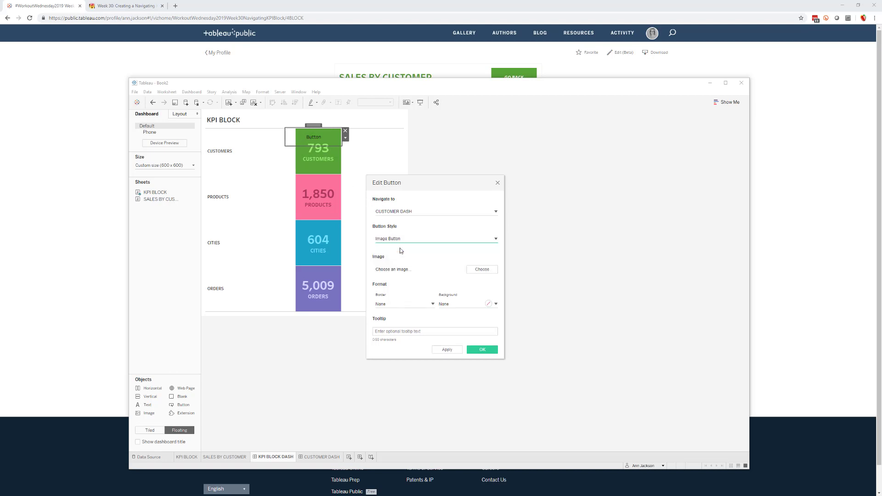
pyautogui.click(478, 272)
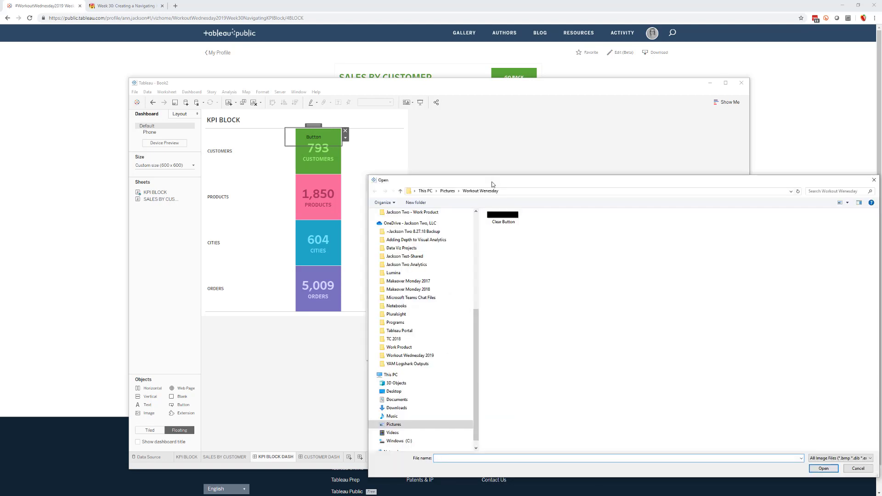
pyautogui.moveTo(492, 184); pyautogui.dragTo(399, 136)
pyautogui.click(409, 169)
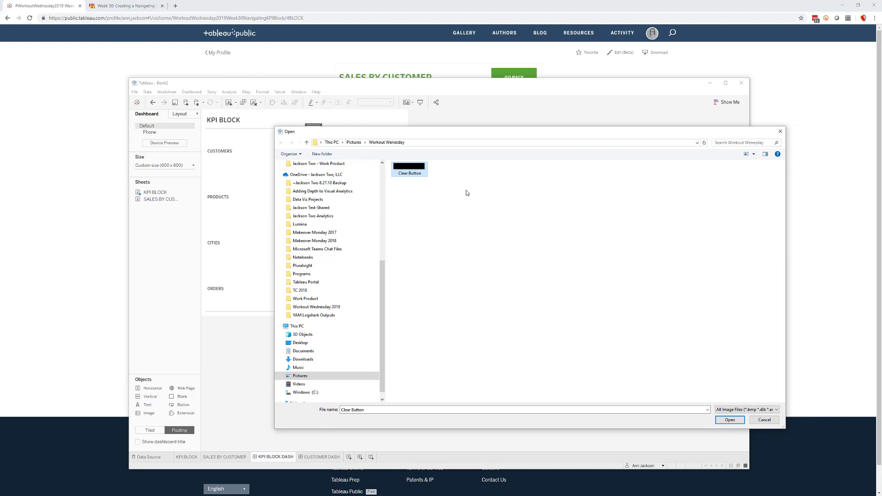
pyautogui.click(725, 421)
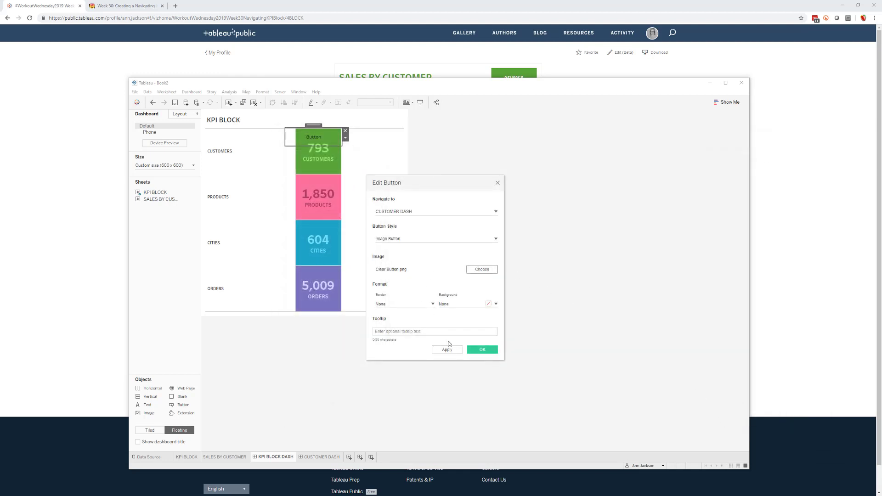
pyautogui.click(448, 351)
pyautogui.click(478, 351)
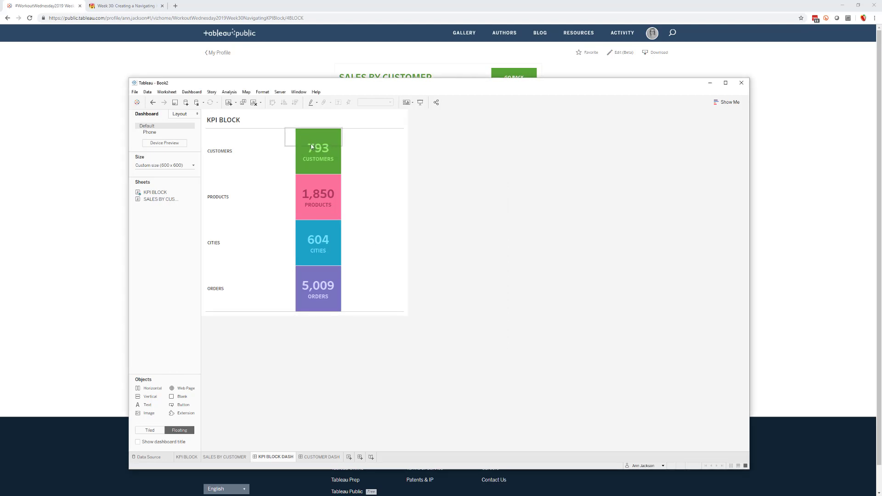
# - Remove the floating object sitting above the green tile
pyautogui.moveTo(318, 159)
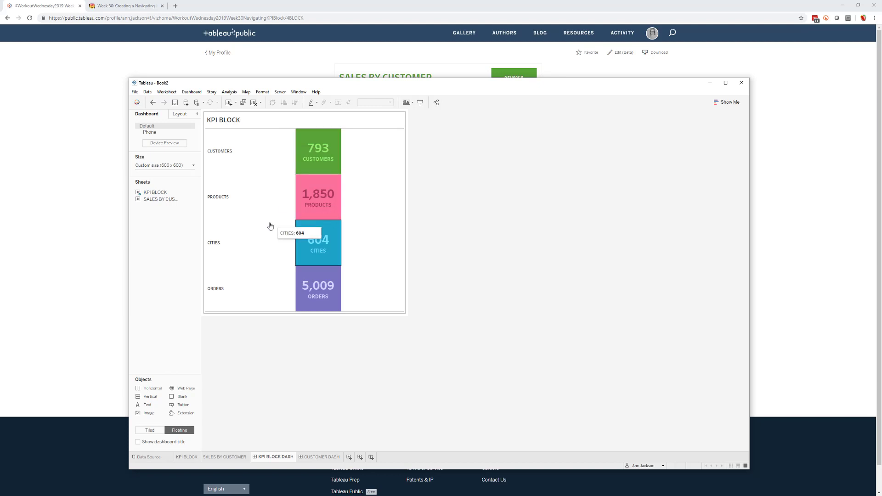
pyautogui.moveTo(315, 293)
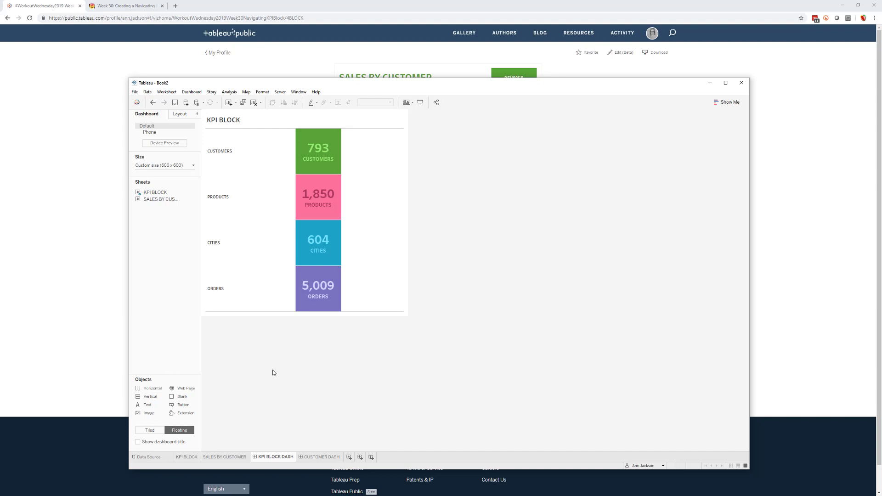
pyautogui.click(292, 138)
pyautogui.click(346, 132)
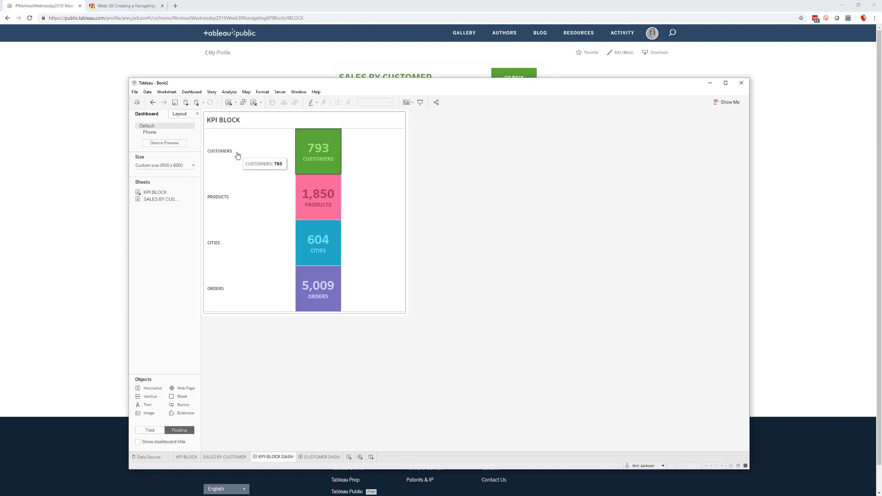
# - Hide the row header labels beside the KPI tiles
pyautogui.click(224, 152)
pyautogui.rightClick(225, 153)
pyautogui.click(248, 199)
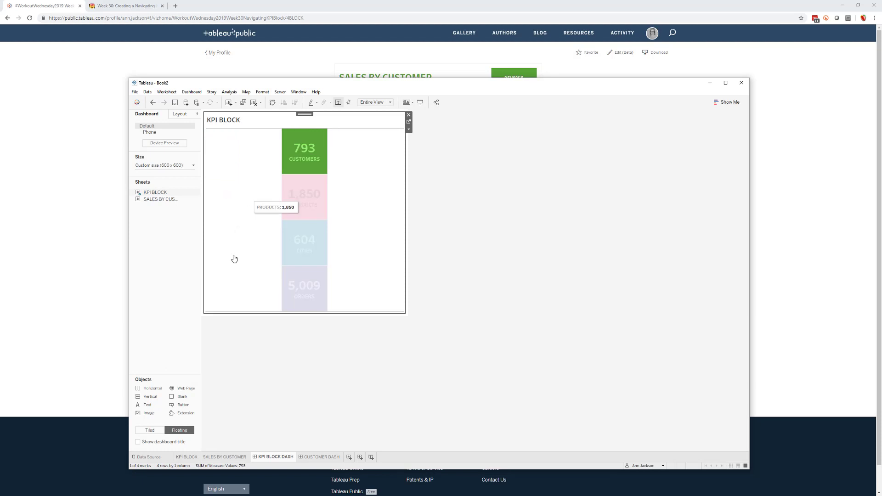
pyautogui.click(244, 189)
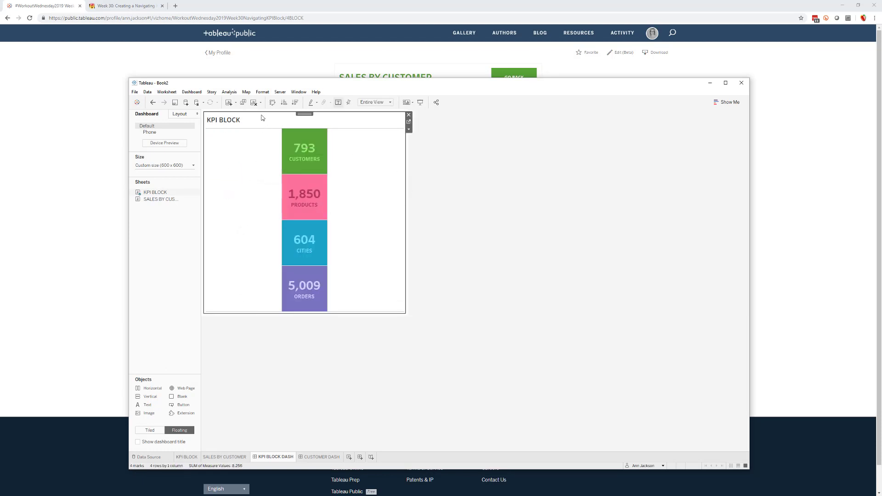
# - Set the KPI sheet's Row Divider Pane border to None
pyautogui.click(262, 92)
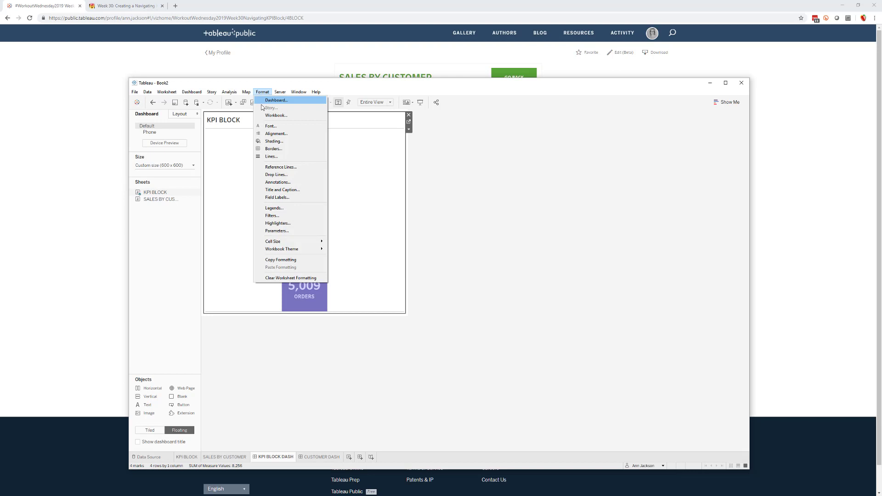
pyautogui.click(270, 149)
pyautogui.click(140, 139)
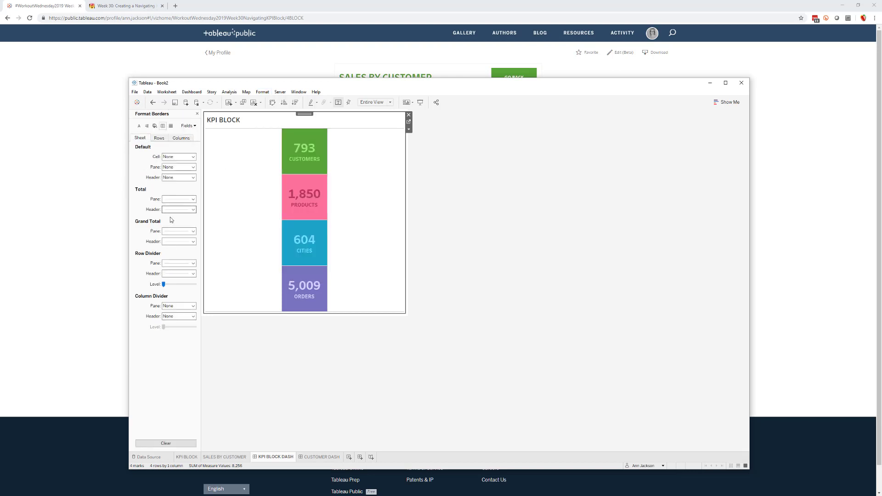
pyautogui.click(179, 263)
pyautogui.click(180, 270)
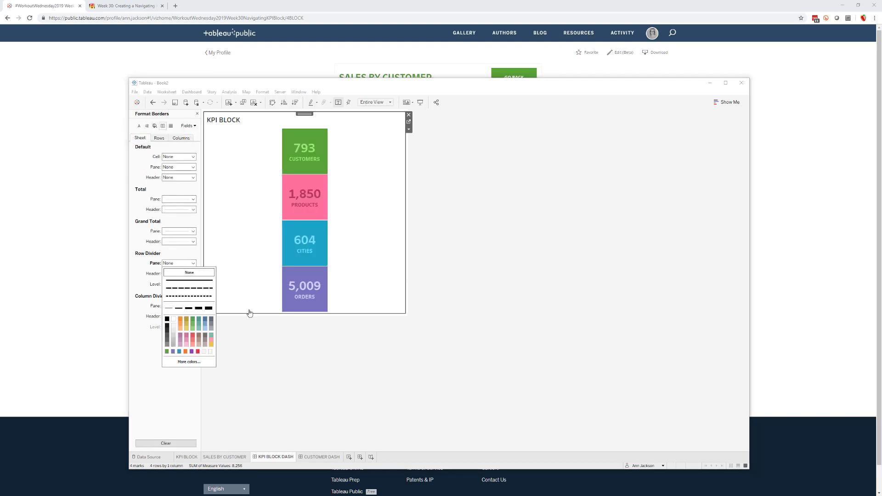
pyautogui.click(320, 348)
# - Hide the KPI BLOCK title on the dashboard
pyautogui.click(267, 151)
pyautogui.rightClick(250, 121)
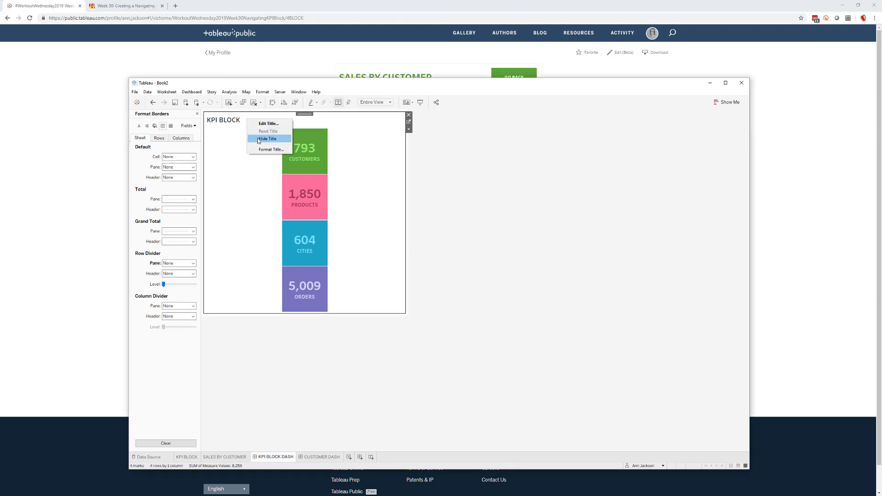
pyautogui.click(269, 136)
pyautogui.click(260, 393)
# - Turn off Show tooltips for the marks on the KPI BLOCK worksheet
pyautogui.click(186, 457)
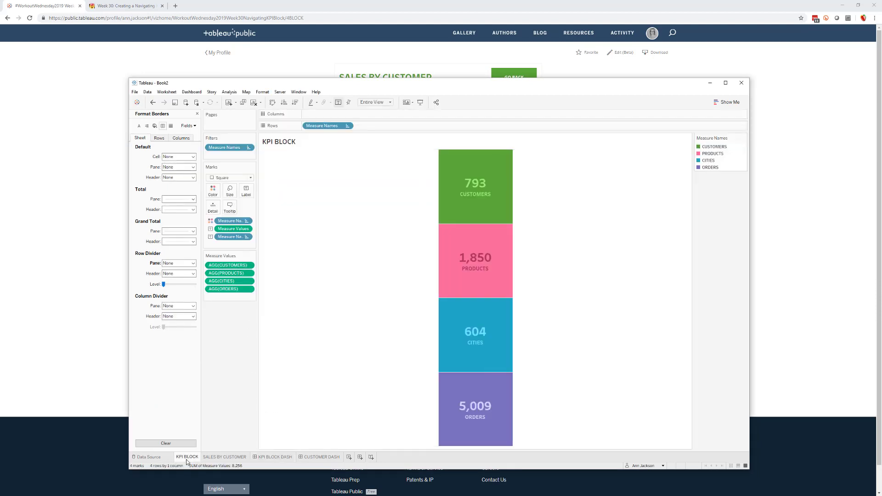
pyautogui.rightClick(186, 460)
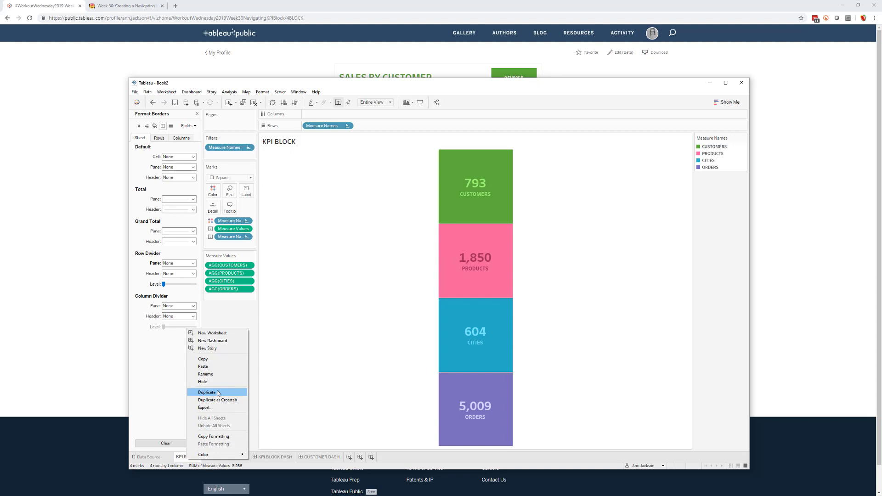
pyautogui.press('Escape')
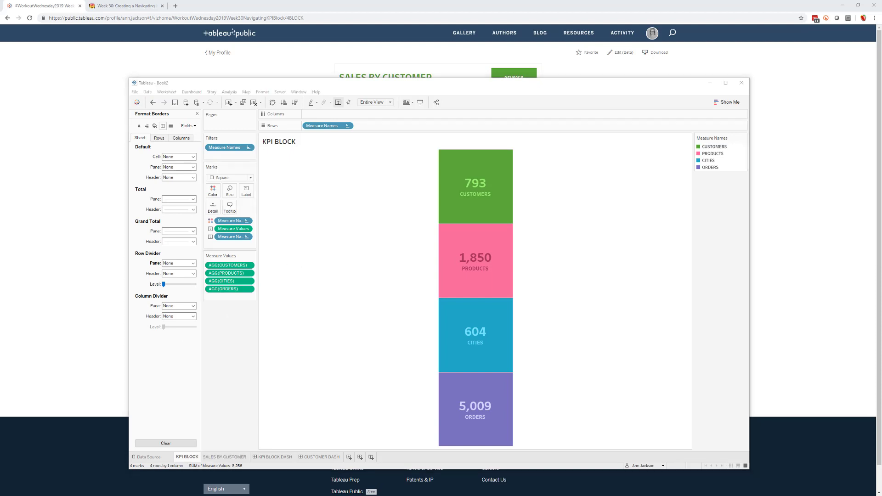
pyautogui.click(229, 206)
pyautogui.click(256, 300)
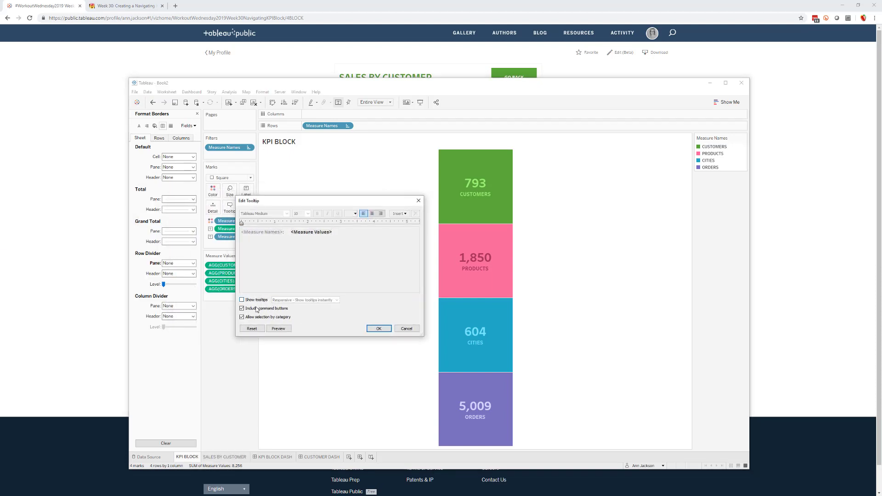
pyautogui.click(370, 329)
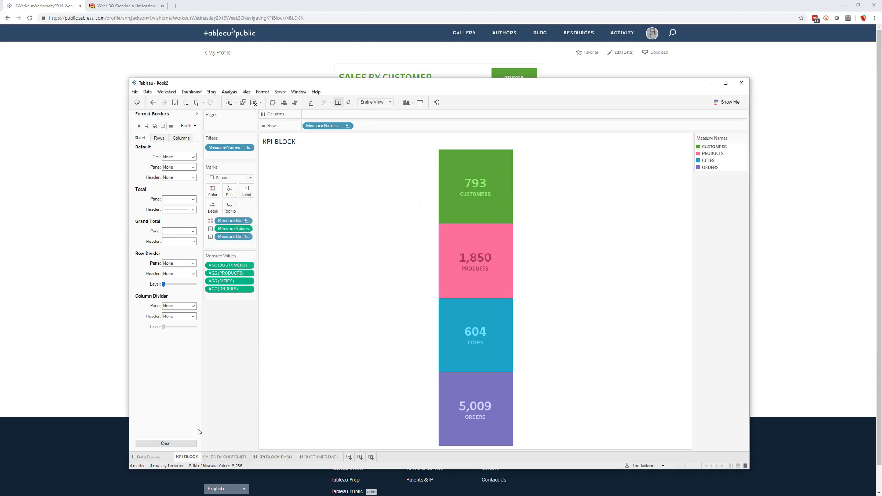
# - Duplicate the KPI BLOCK worksheet as KPI BLOCK (2)
pyautogui.rightClick(196, 459)
pyautogui.click(216, 394)
pyautogui.click(186, 457)
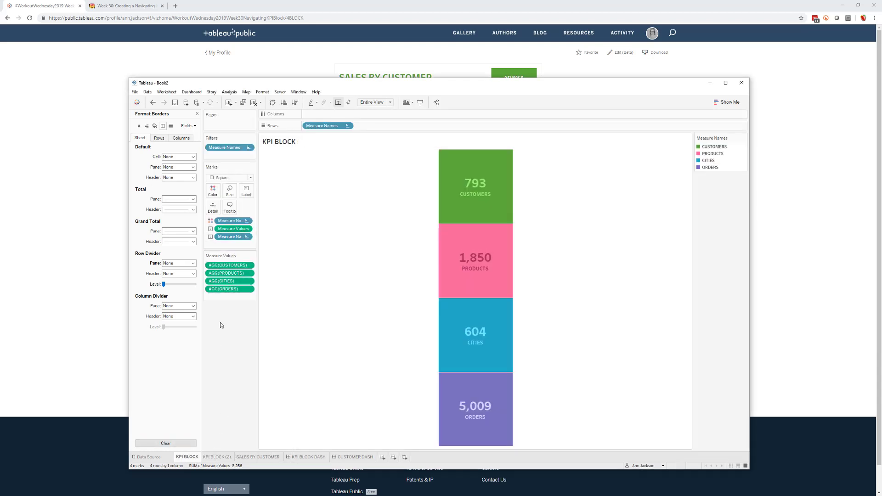
# - Drop CITIES and ORDERS from KPI BLOCK, and CUSTOMERS and PRODUCTS from KPI BLOCK (2)
pyautogui.click(230, 281)
pyautogui.moveTo(229, 287); pyautogui.dragTo(228, 352)
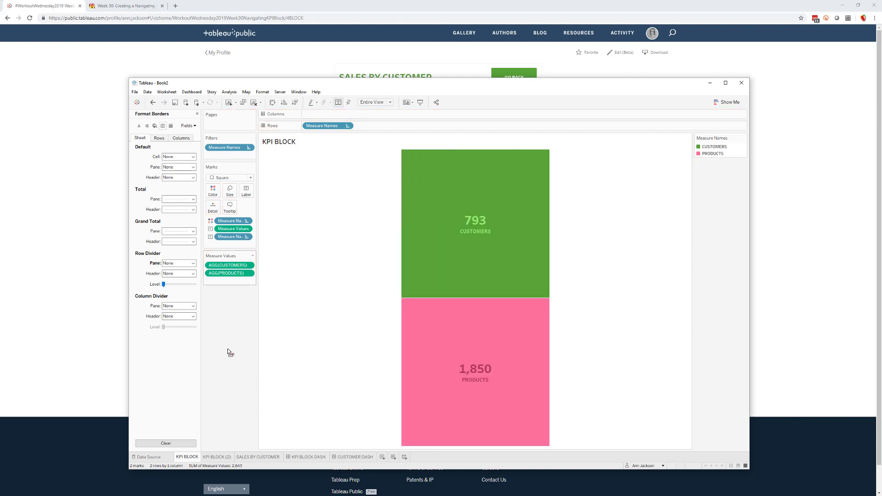
pyautogui.click(217, 457)
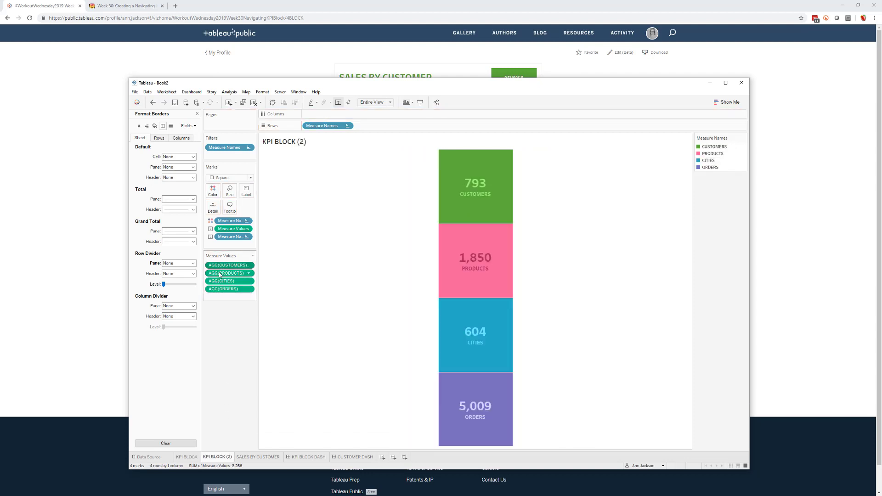
pyautogui.moveTo(220, 266); pyautogui.dragTo(248, 397)
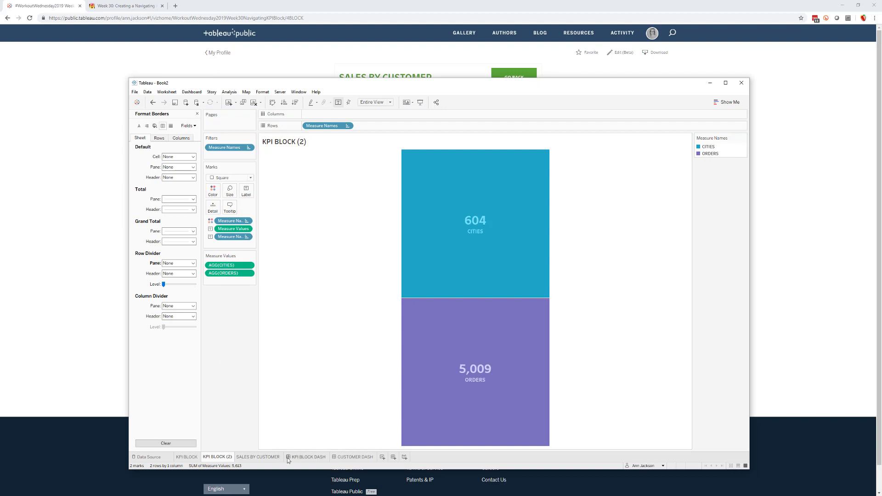
pyautogui.click(306, 457)
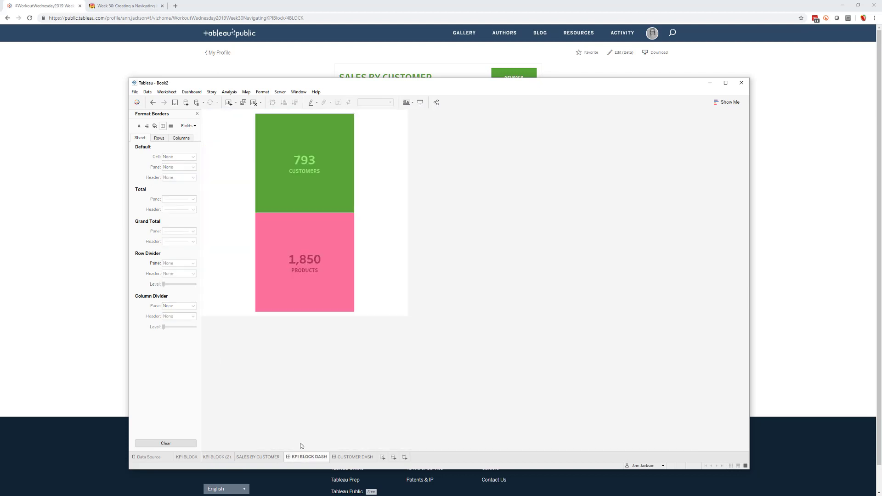
# - Add a tiled Horizontal container and place KPI BLOCK (2) beside KPI BLOCK
pyautogui.click(197, 114)
pyautogui.click(156, 432)
pyautogui.moveTo(149, 388); pyautogui.dragTo(244, 216)
pyautogui.click(385, 127)
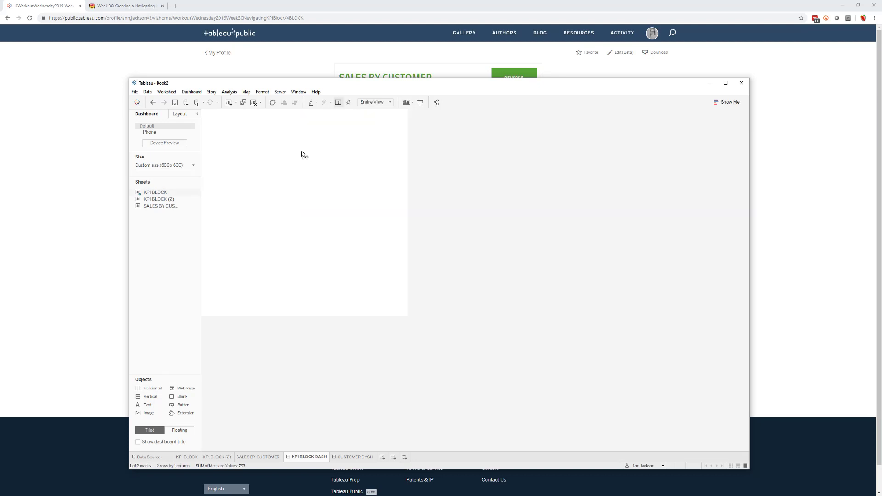
pyautogui.moveTo(161, 199); pyautogui.dragTo(345, 205)
# - Delete KPI BLOCK (2)'s legend container and hide its title
pyautogui.click(380, 161)
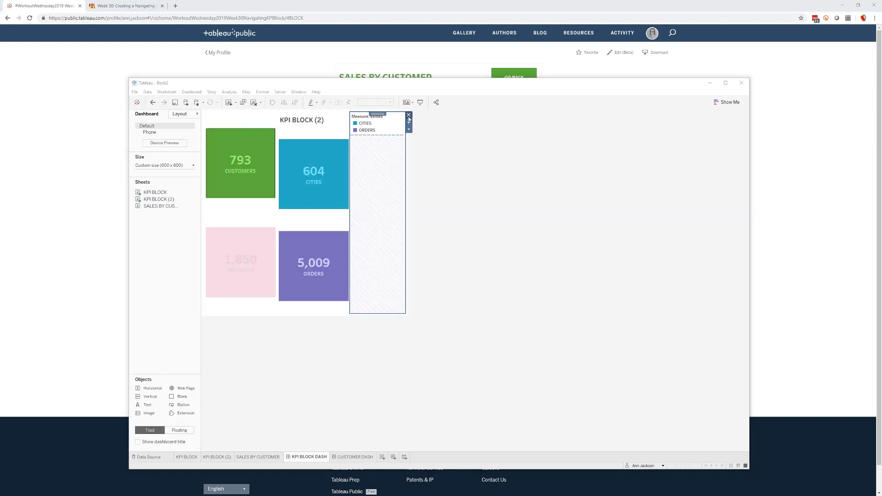
pyautogui.press('Delete')
pyautogui.click(462, 285)
pyautogui.rightClick(332, 120)
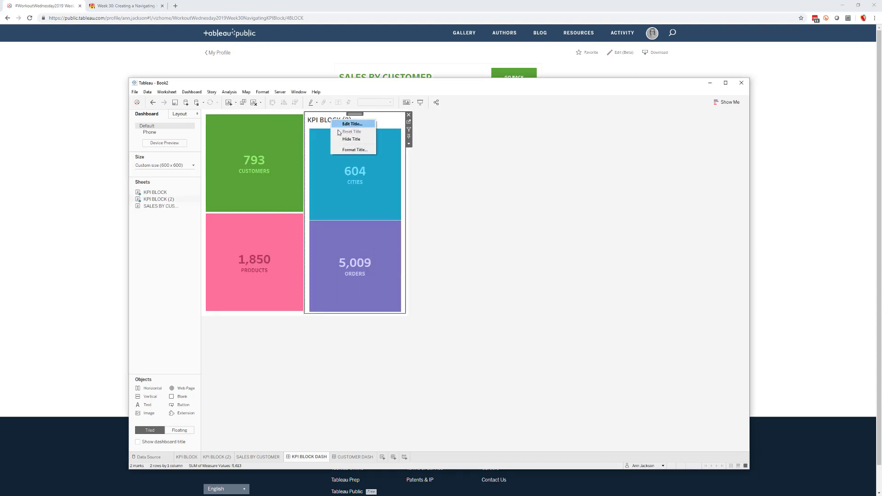
pyautogui.click(342, 136)
# - Distribute the horizontal container's contents evenly so both KPI sheets share the width
pyautogui.doubleClick(354, 113)
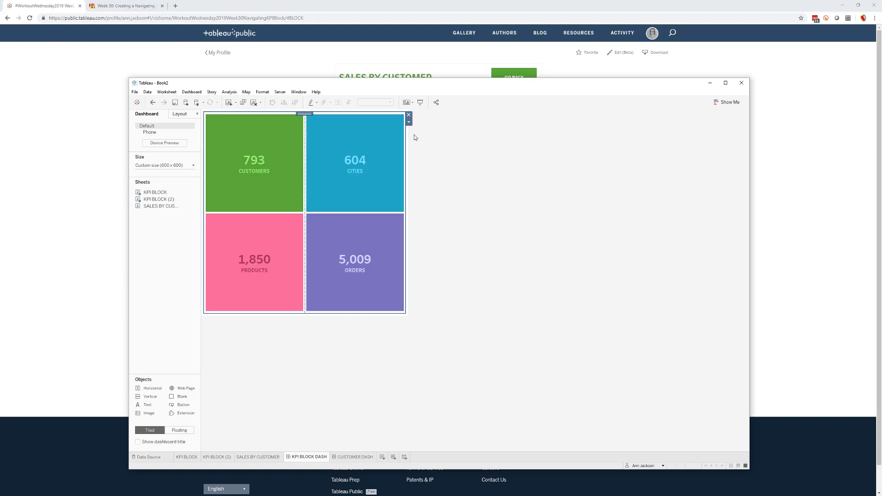
pyautogui.click(408, 124)
pyautogui.click(432, 139)
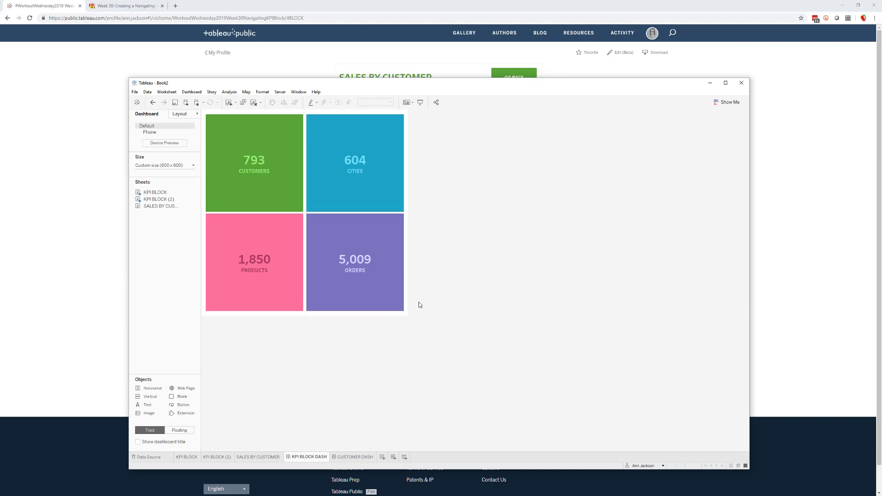
# - Add a floating Horizontal container with a navigation button over the upper tiles
pyautogui.click(191, 430)
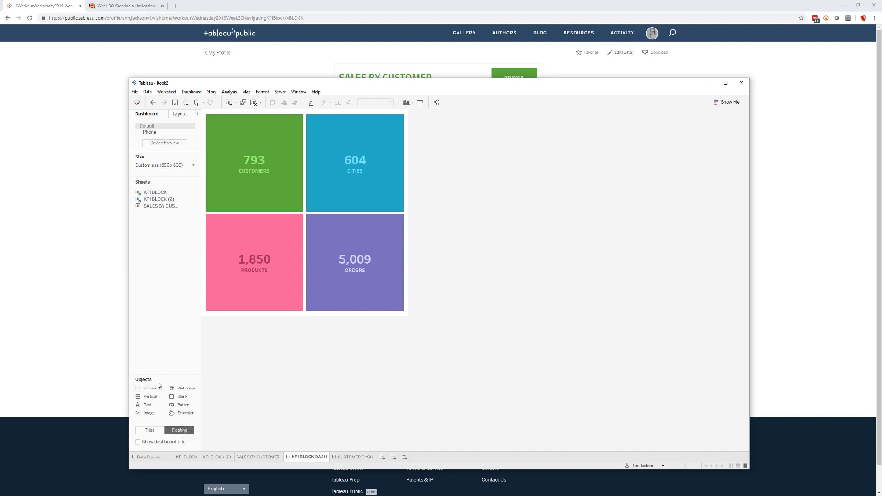
pyautogui.moveTo(158, 389); pyautogui.dragTo(263, 159)
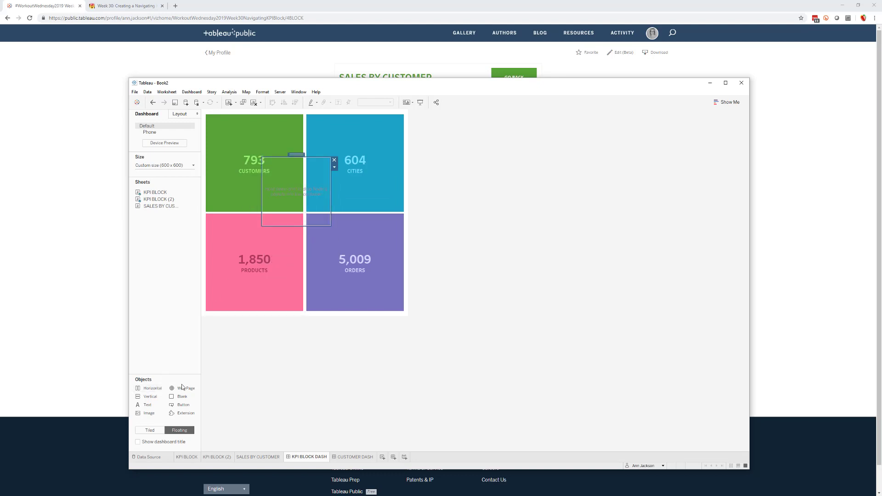
pyautogui.moveTo(182, 409); pyautogui.dragTo(305, 188)
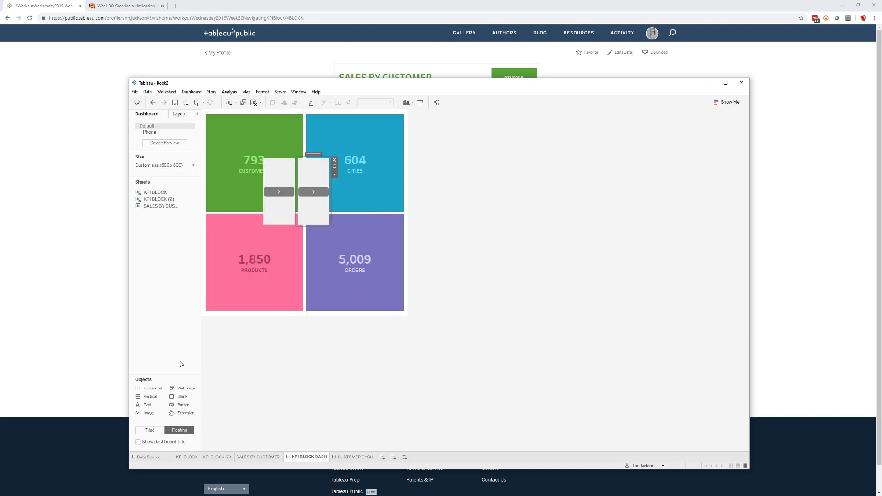
# - Add a lower container holding two buttons, plus a Vertical container to stack the pairs
pyautogui.moveTo(159, 391); pyautogui.dragTo(269, 248)
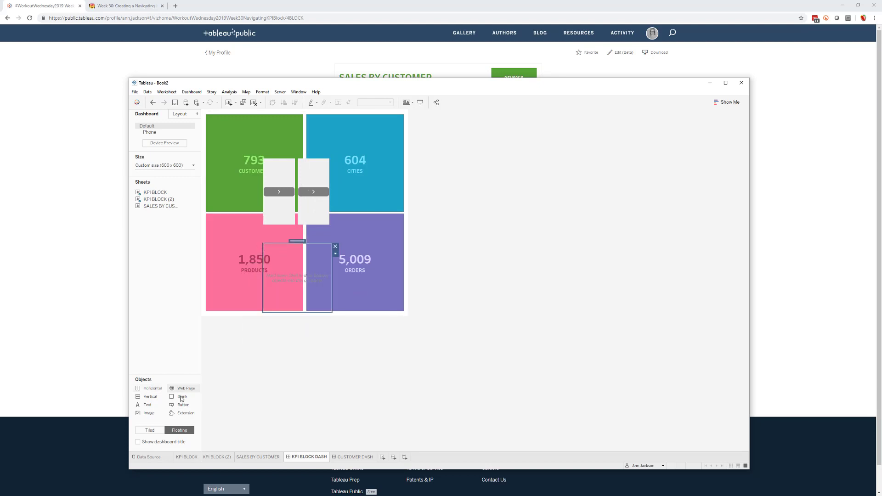
pyautogui.moveTo(181, 407); pyautogui.dragTo(280, 271)
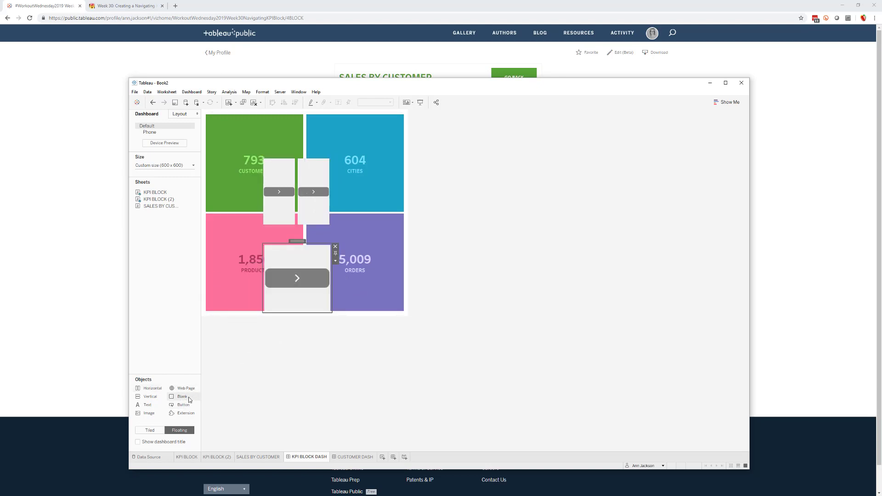
pyautogui.moveTo(270, 311); pyautogui.dragTo(315, 269)
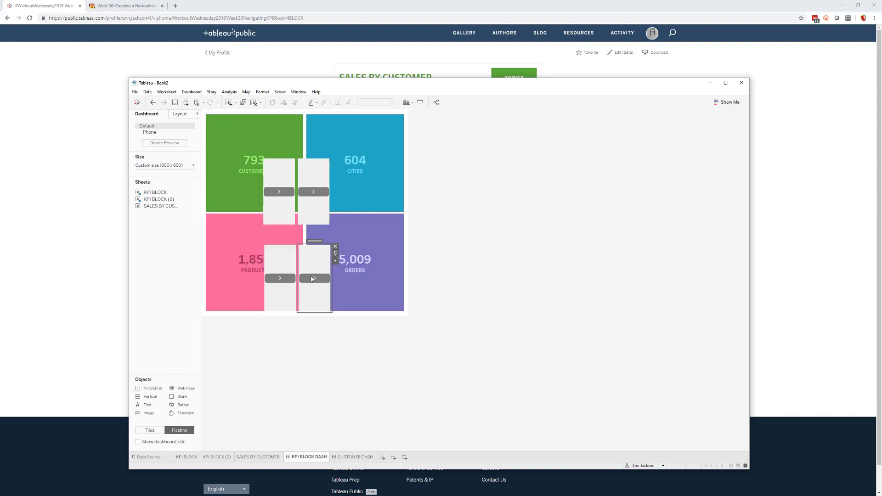
pyautogui.moveTo(154, 401)
pyautogui.mouseDown()
pyautogui.moveTo(212, 248)
pyautogui.moveTo(284, 160)
pyautogui.moveTo(262, 235)
pyautogui.moveTo(279, 220)
pyautogui.moveTo(276, 166)
pyautogui.mouseUp()
pyautogui.doubleClick(291, 153)
# - Move the lower button pair up under the upper pair and distribute the combined container evenly
pyautogui.click(298, 242)
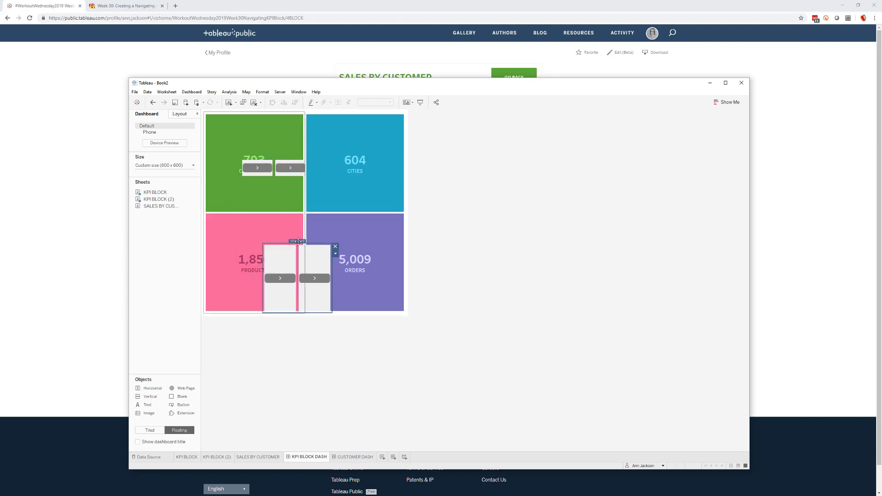
pyautogui.moveTo(298, 241); pyautogui.dragTo(275, 178)
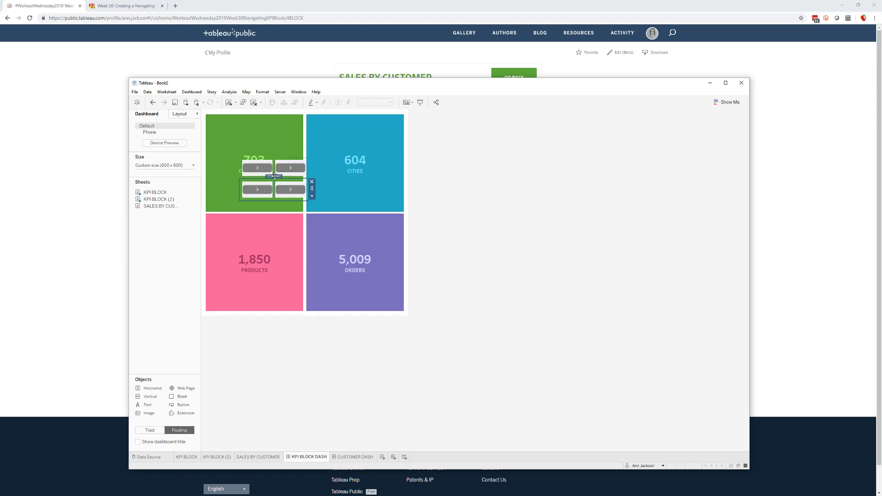
pyautogui.doubleClick(275, 176)
pyautogui.click(312, 167)
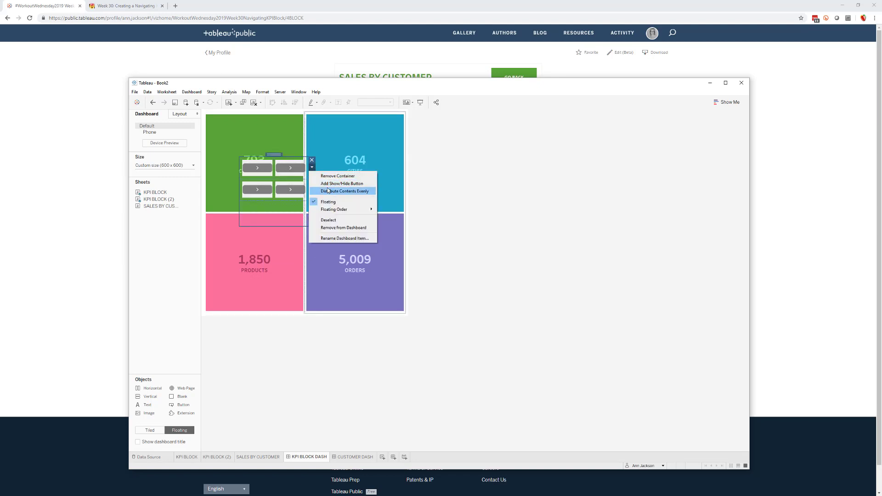
pyautogui.click(328, 191)
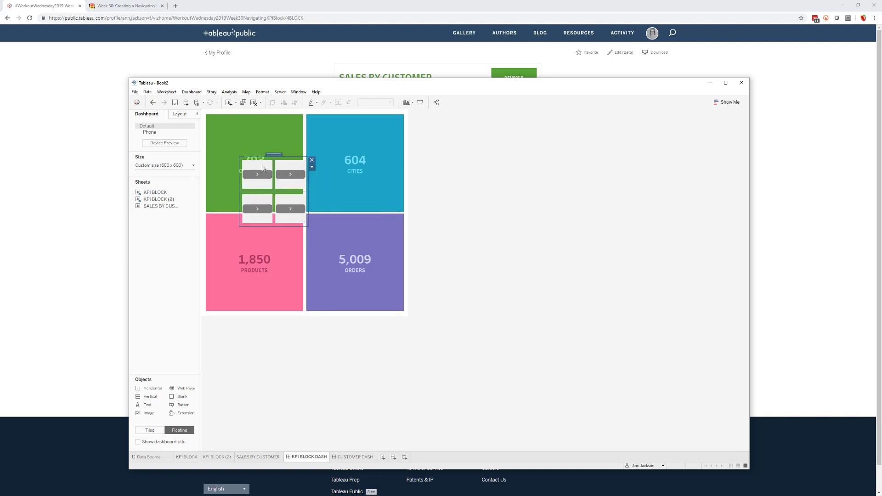
# - Distribute the lower pair's two buttons evenly within their own container
pyautogui.click(312, 168)
pyautogui.click(301, 179)
pyautogui.click(260, 193)
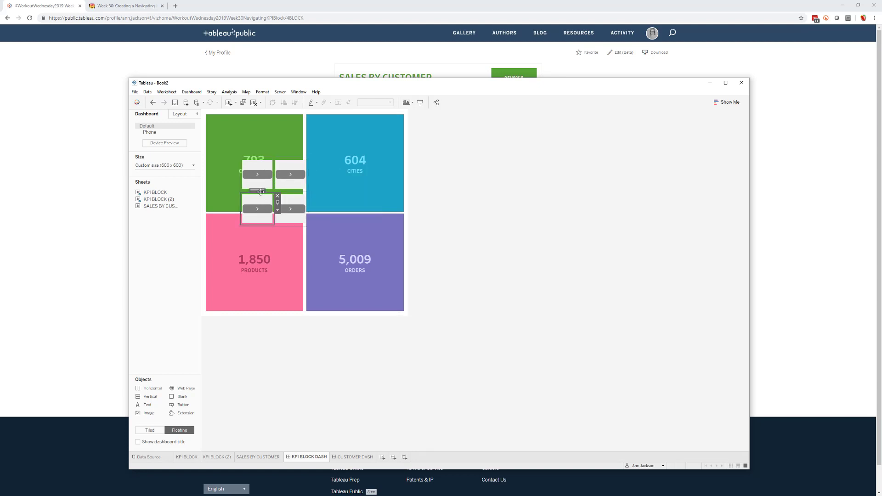
pyautogui.doubleClick(261, 192)
pyautogui.click(312, 201)
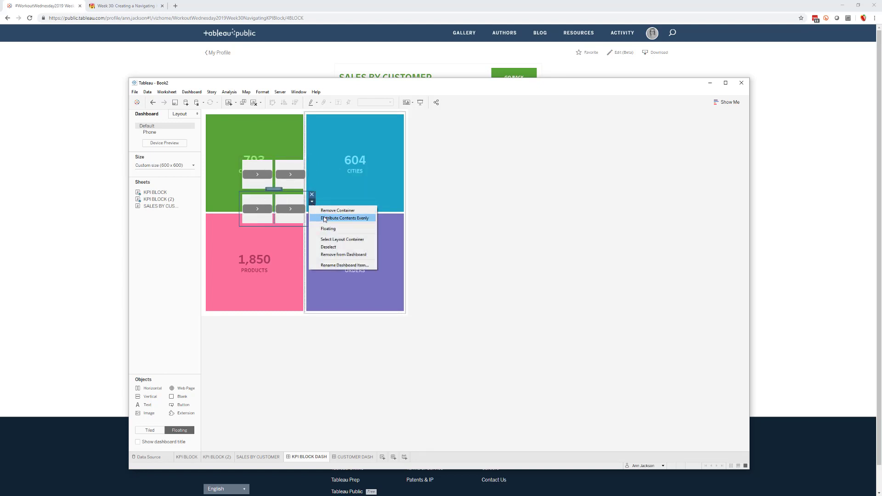
pyautogui.click(324, 219)
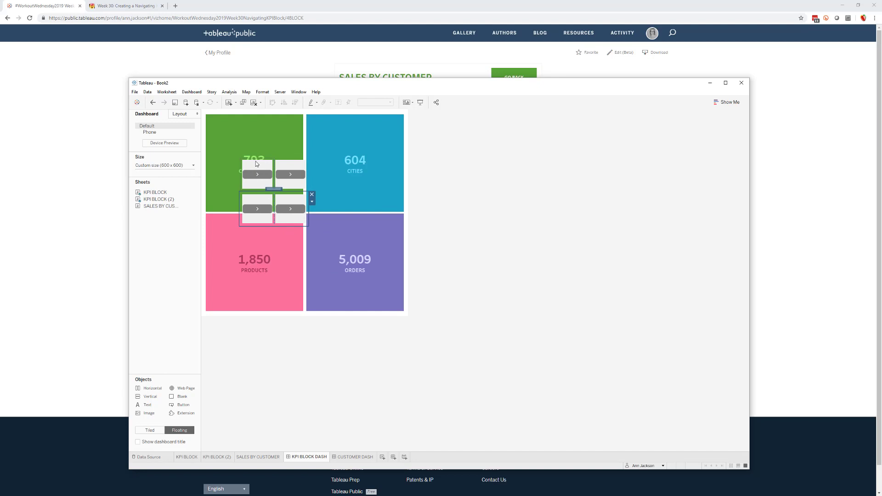
pyautogui.click(256, 164)
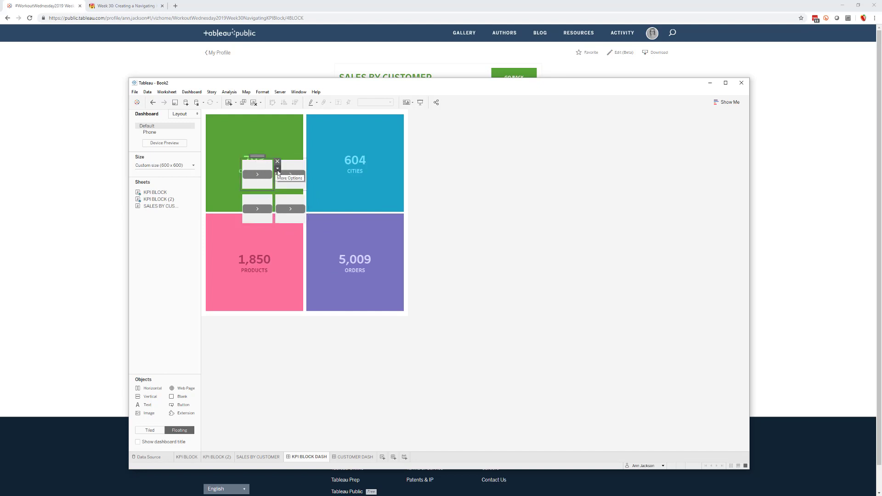
# - Duplicate the CUSTOMER DASH dashboard and start renaming the new copy's tab
pyautogui.click(293, 405)
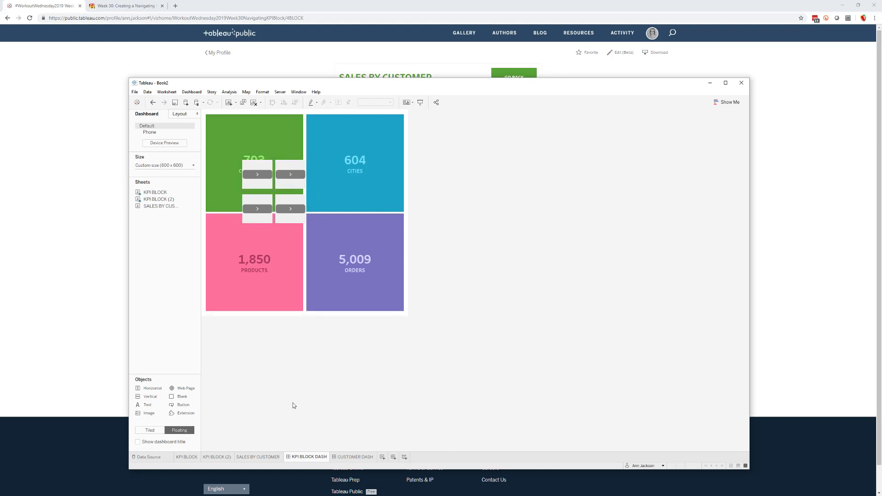
pyautogui.click(348, 458)
pyautogui.rightClick(348, 458)
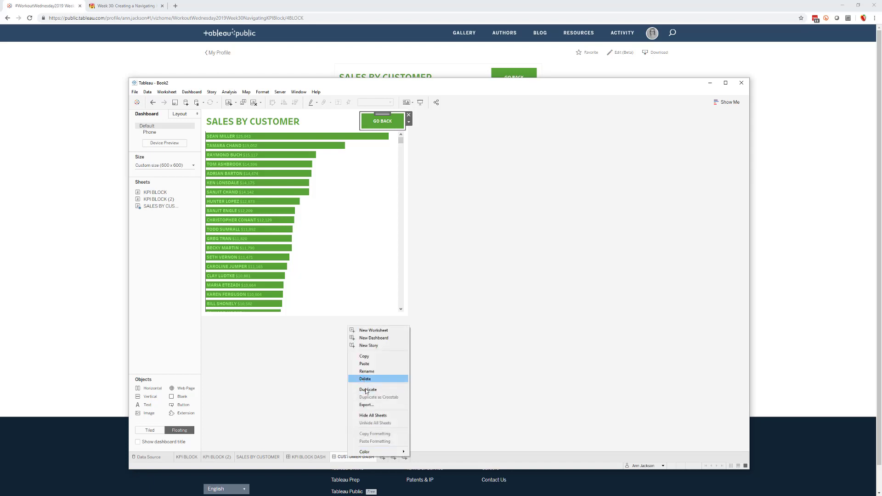
pyautogui.click(367, 389)
pyautogui.rightClick(394, 460)
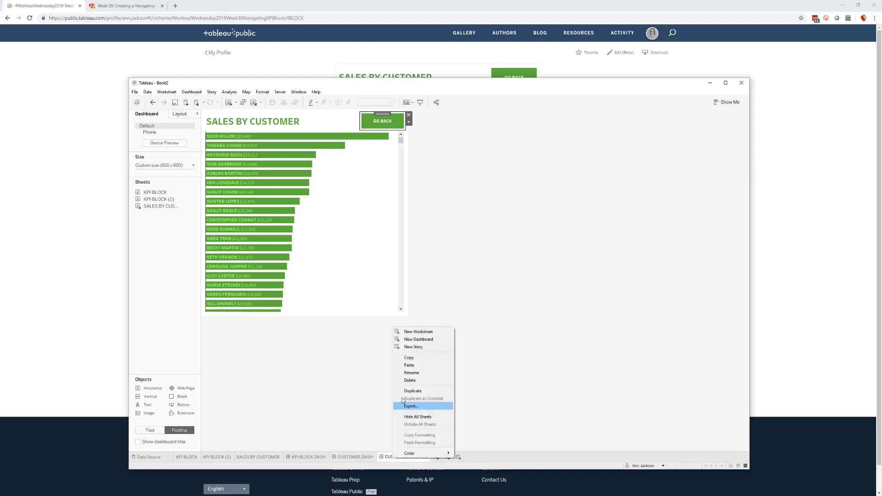
pyautogui.click(408, 373)
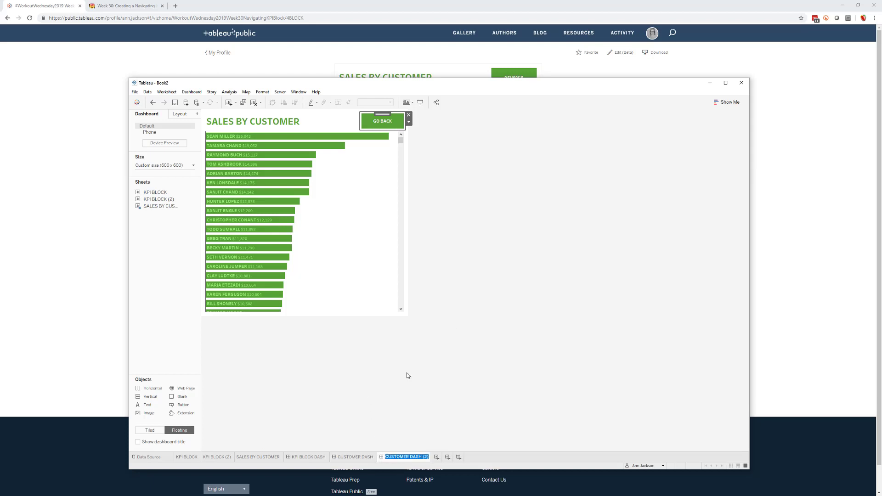
# - Name the copied dashboard ORDERS DASH and duplicate the SALES BY CUSTOMER sheet
pyautogui.write('ORDERS DASH')
pyautogui.press('Return')
pyautogui.click(265, 457)
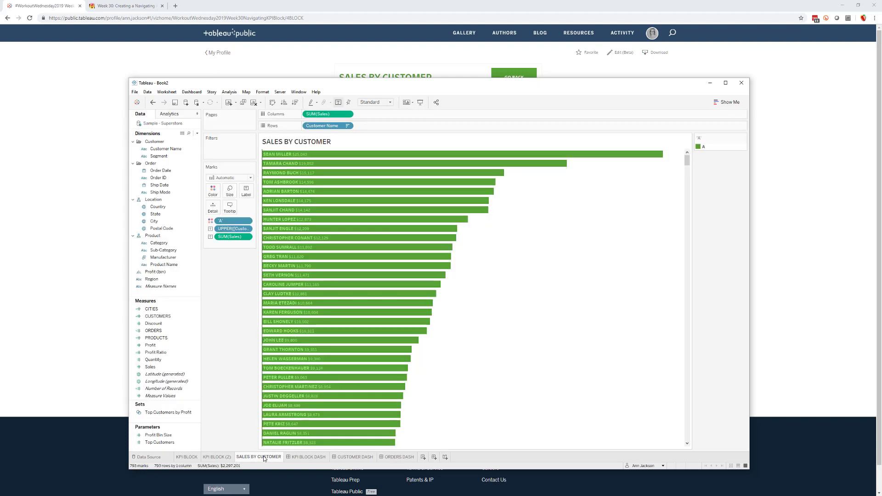
pyautogui.rightClick(265, 457)
pyautogui.click(282, 389)
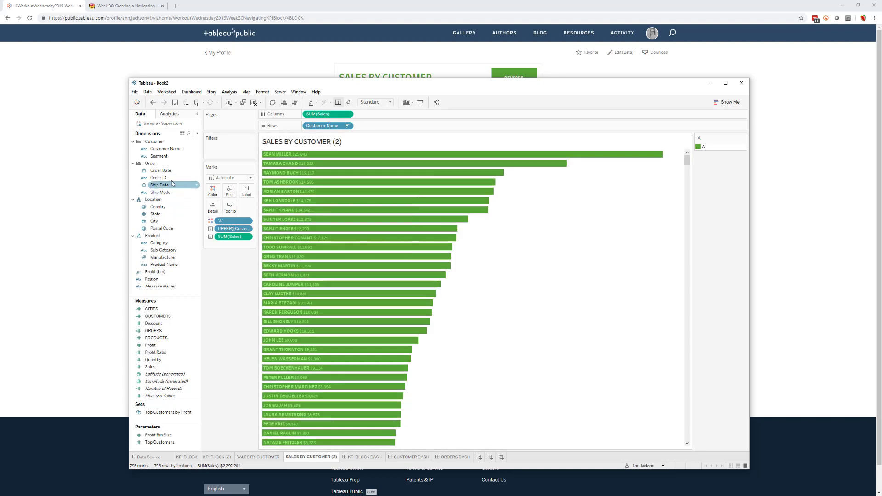
# - Chart sales by Order ID, sorted descending, with bar labels set to UPPER([Order ID])
pyautogui.moveTo(173, 184); pyautogui.dragTo(328, 129)
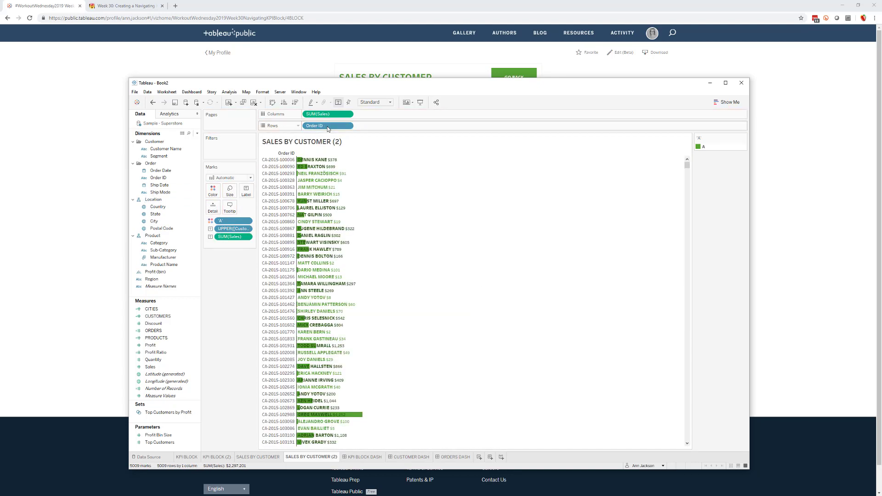
pyautogui.click(296, 102)
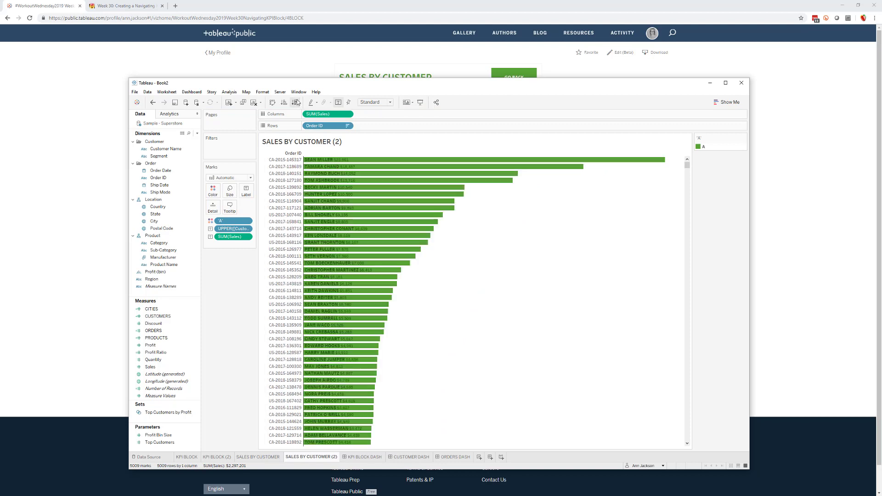
pyautogui.doubleClick(229, 229)
pyautogui.write('UPPER([Order ID])')
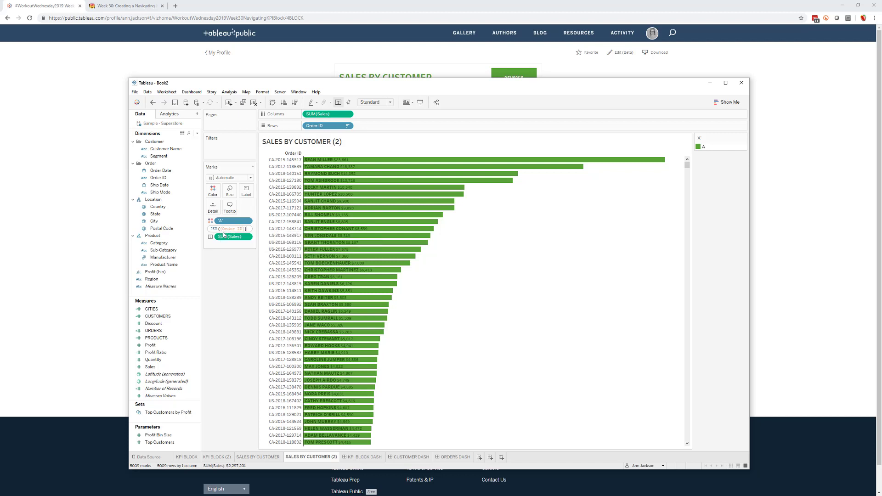
pyautogui.press('Return')
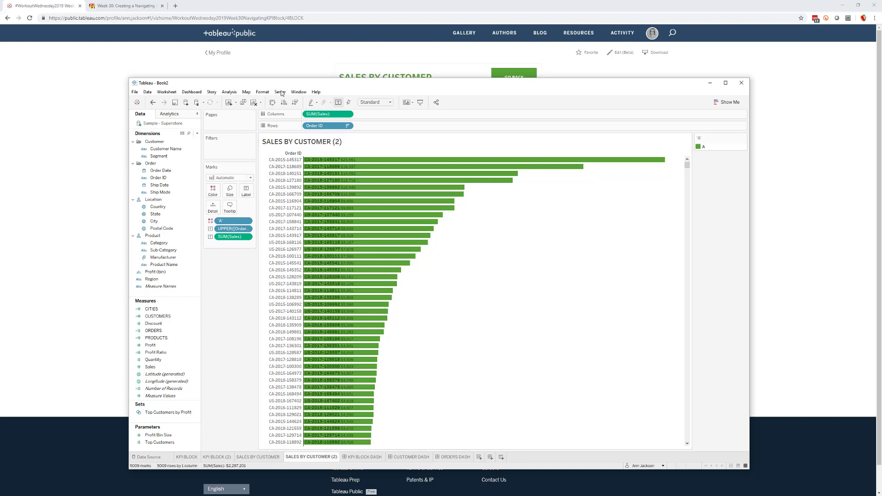
pyautogui.click(710, 83)
# - Remove the colour grouping from the order bars and colour them all purple
pyautogui.click(514, 76)
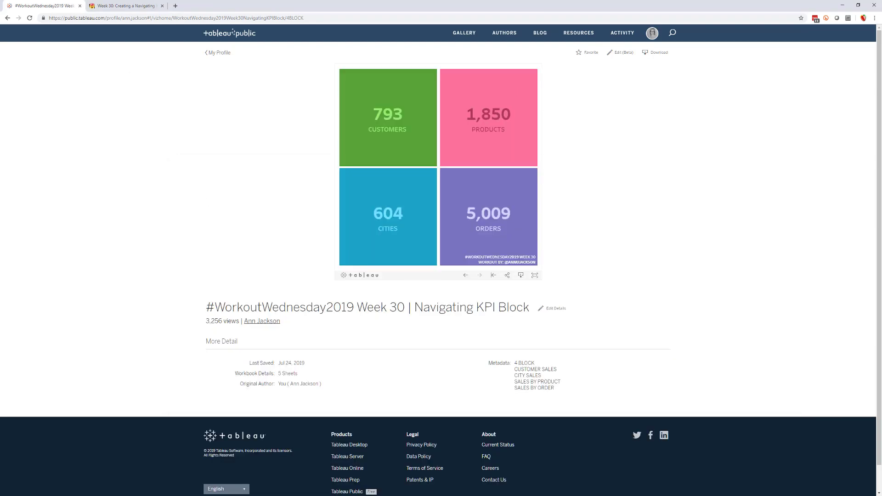
pyautogui.hotkey('alt', 'Tab')
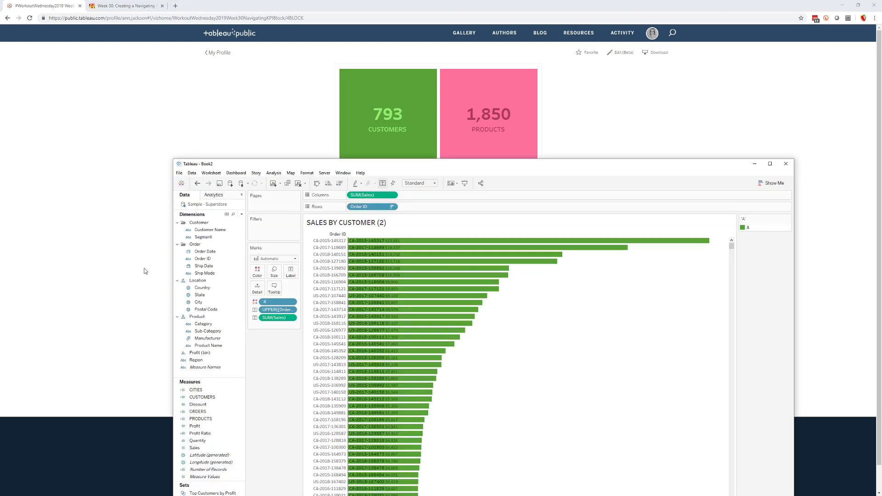
pyautogui.moveTo(266, 301); pyautogui.dragTo(242, 322)
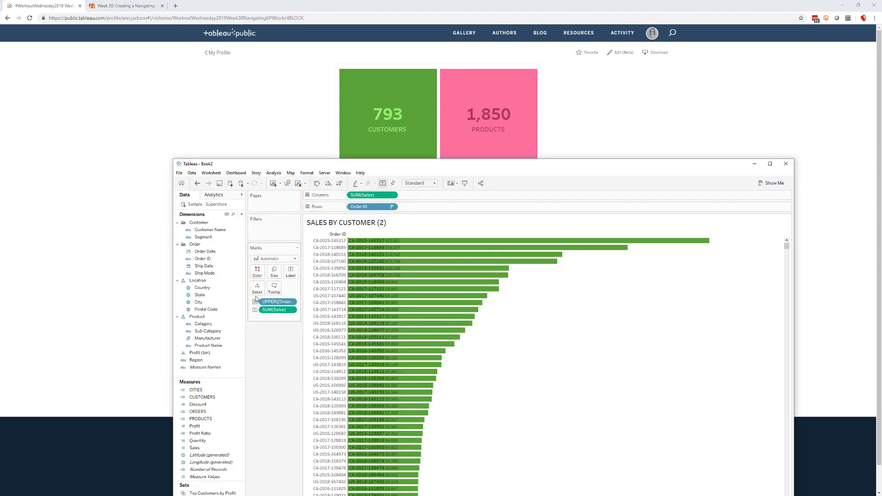
pyautogui.click(257, 273)
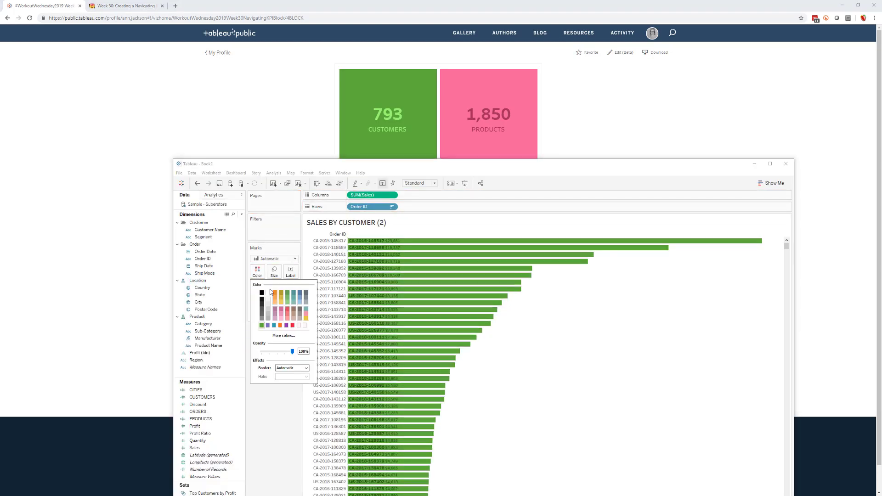
pyautogui.click(268, 326)
pyautogui.click(279, 407)
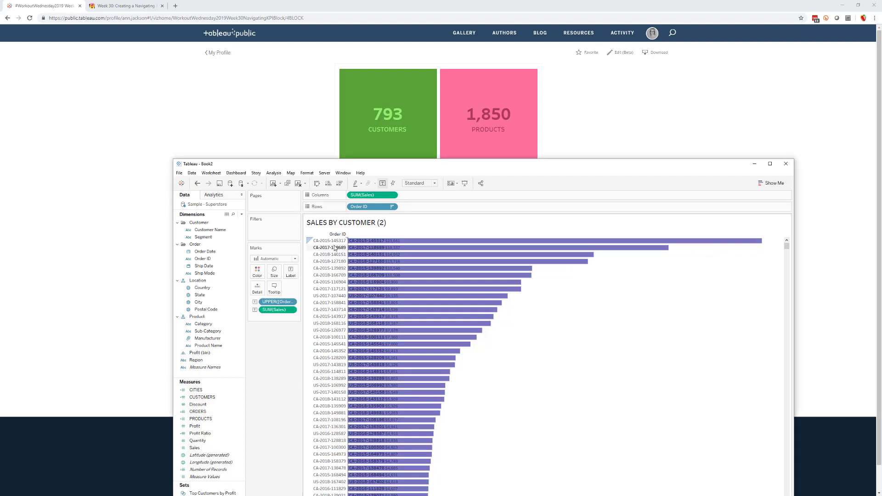
# - Make the bar rows taller and hide the Order ID row headers
pyautogui.moveTo(334, 243); pyautogui.dragTo(333, 247)
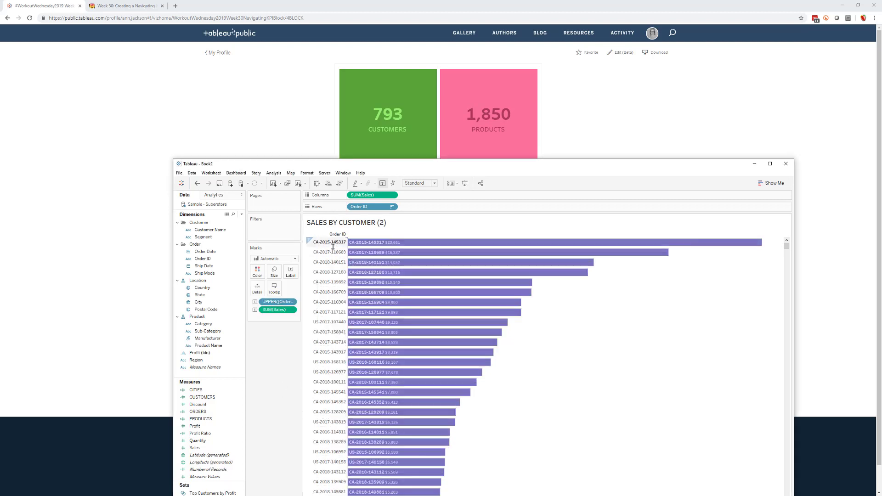
pyautogui.rightClick(334, 246)
pyautogui.click(356, 290)
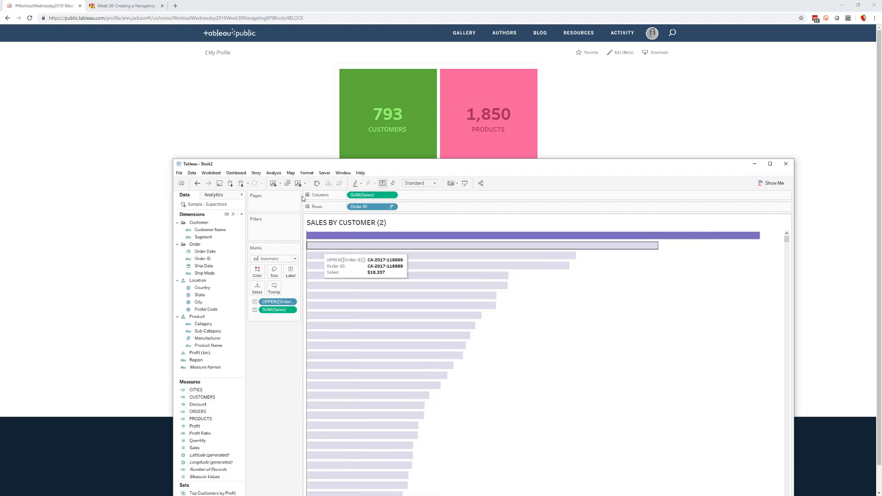
pyautogui.moveTo(302, 170); pyautogui.dragTo(258, 112)
# - Set the bar border colour to None
pyautogui.click(235, 309)
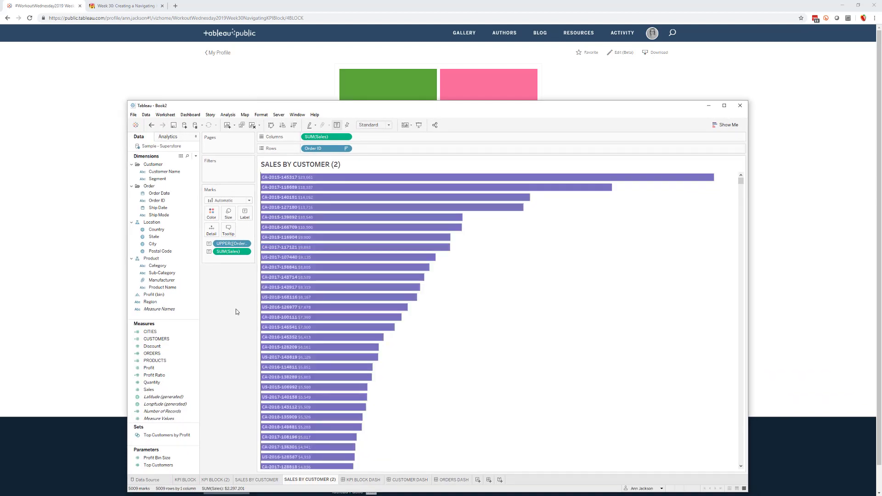
pyautogui.click(211, 213)
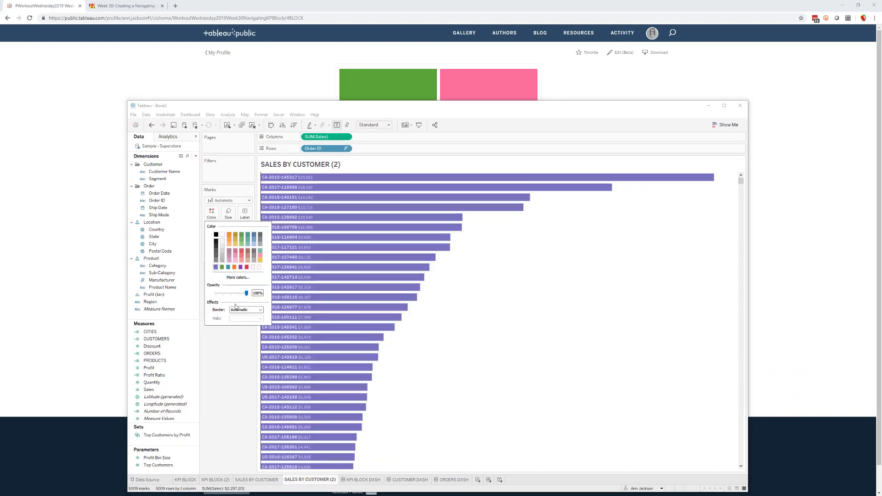
pyautogui.click(246, 310)
pyautogui.click(248, 328)
pyautogui.click(230, 406)
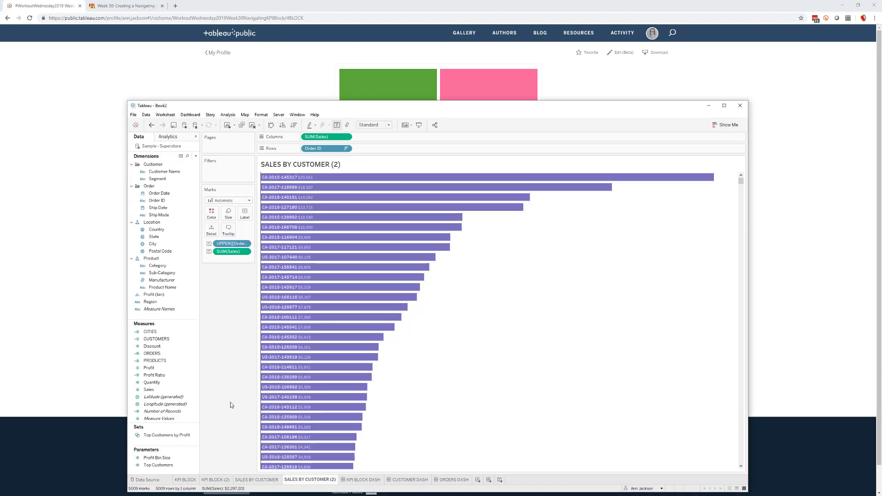
# - Swap the ORDERS DASH chart for SALES BY CUSTOMER (2) and retitle it SALES BY ORDER in purple
pyautogui.click(451, 480)
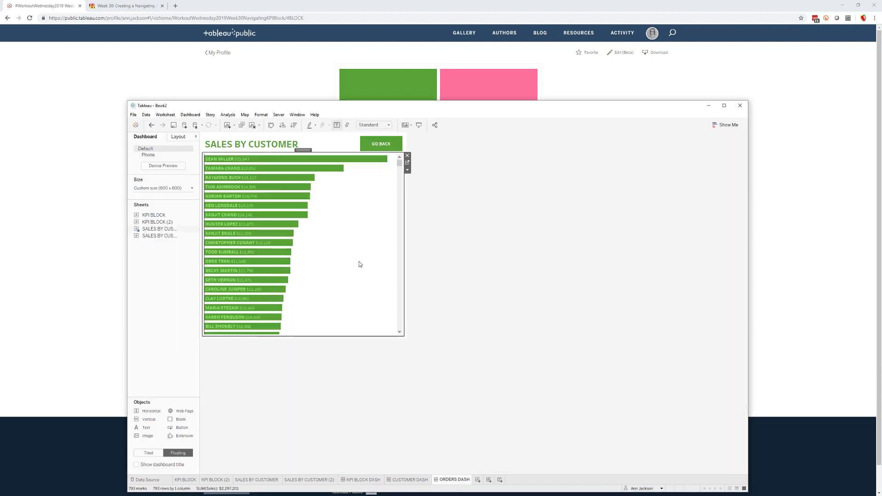
pyautogui.click(195, 236)
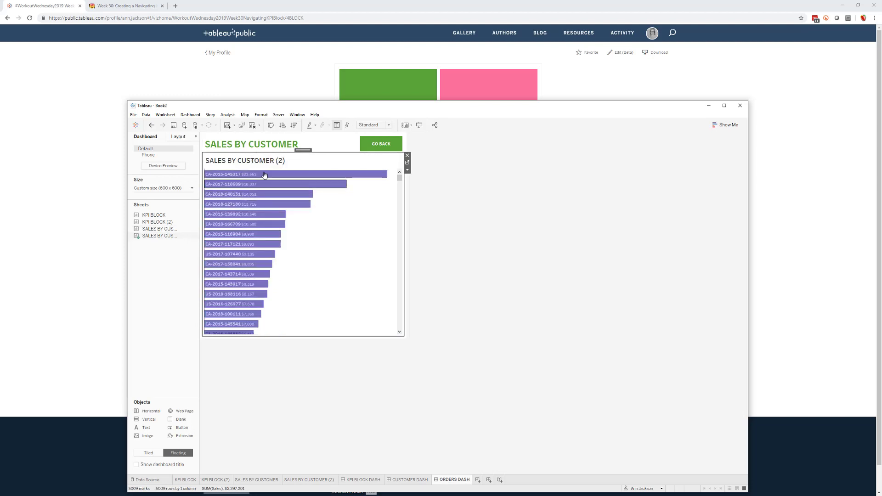
pyautogui.doubleClick(257, 144)
pyautogui.doubleClick(433, 271)
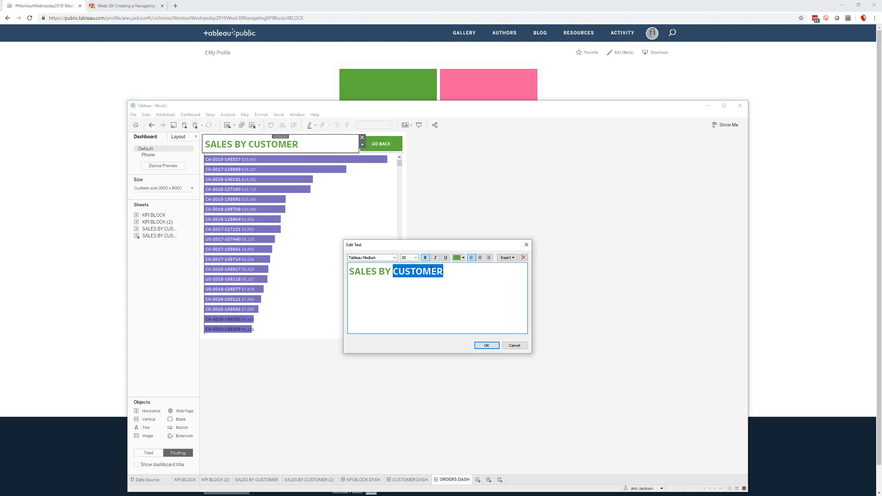
pyautogui.write('ORDER')
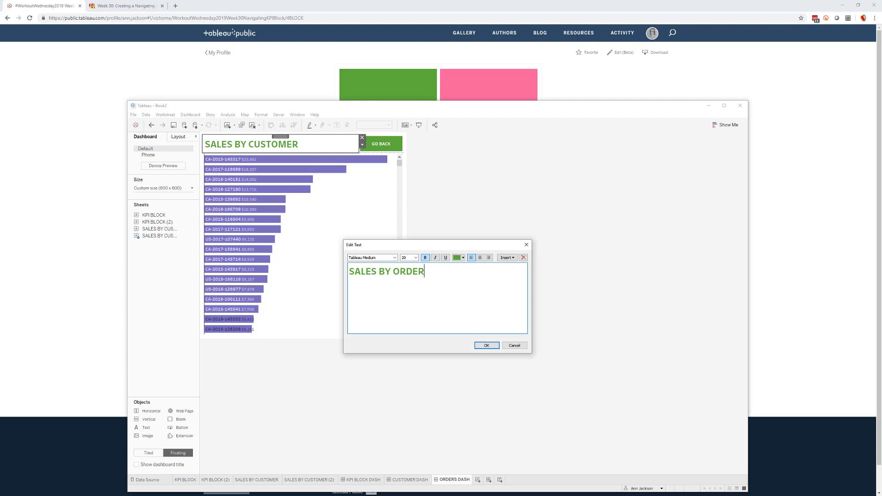
pyautogui.hotkey('ctrl', 'a')
pyautogui.click(460, 258)
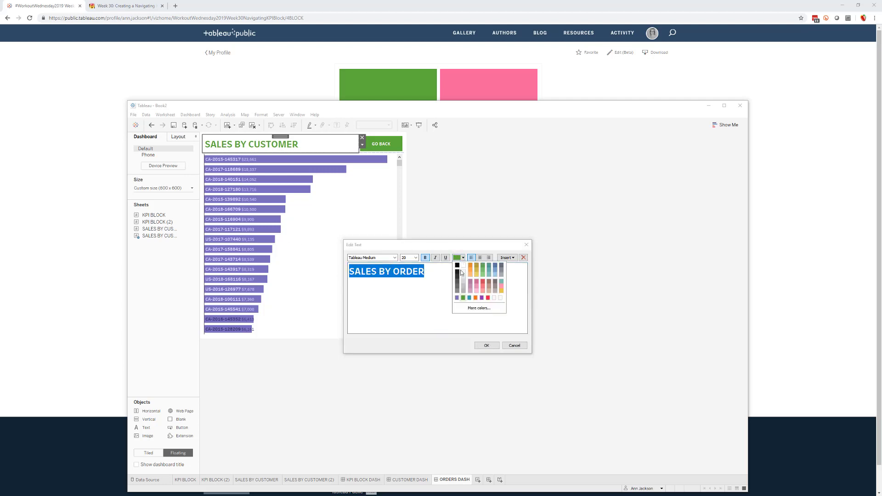
pyautogui.click(459, 300)
pyautogui.click(494, 346)
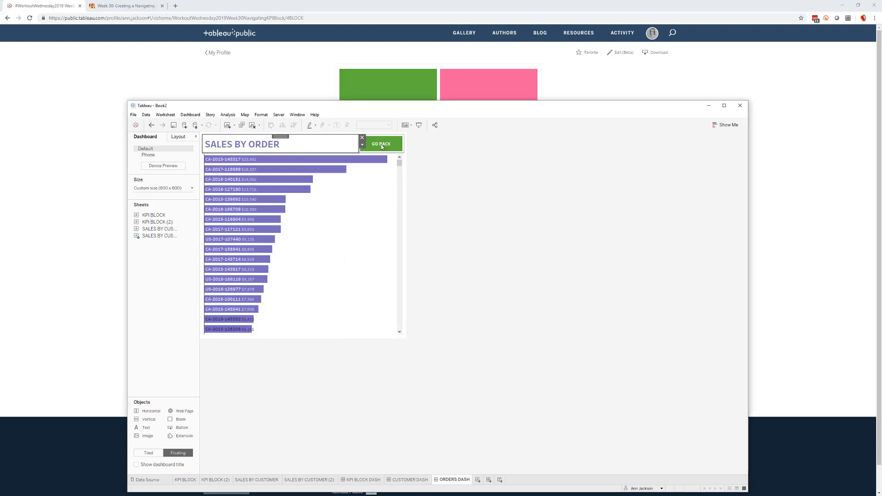
# - Give the GO BACK button a purple background
pyautogui.click(381, 144)
pyautogui.click(408, 145)
pyautogui.click(427, 154)
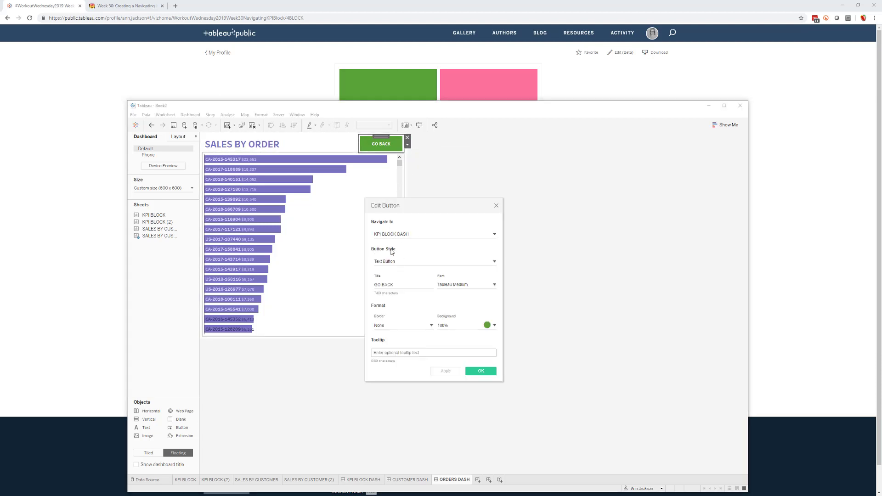
pyautogui.click(465, 326)
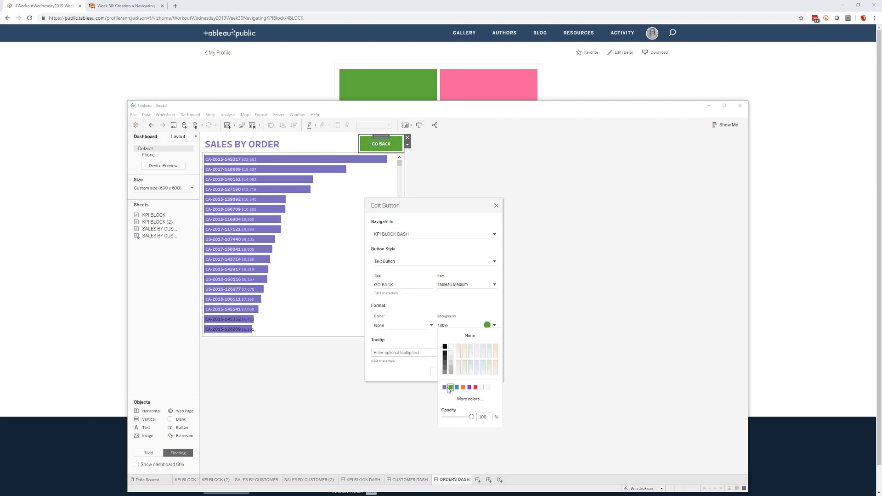
pyautogui.click(411, 378)
pyautogui.click(475, 371)
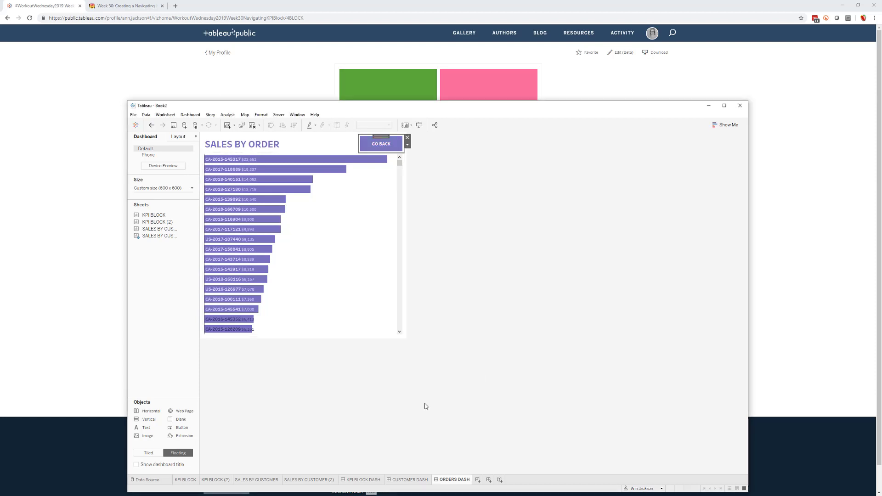
pyautogui.click(417, 400)
# - On KPI BLOCK DASH, move and stretch the floating button group over all four KPI blocks
pyautogui.click(366, 479)
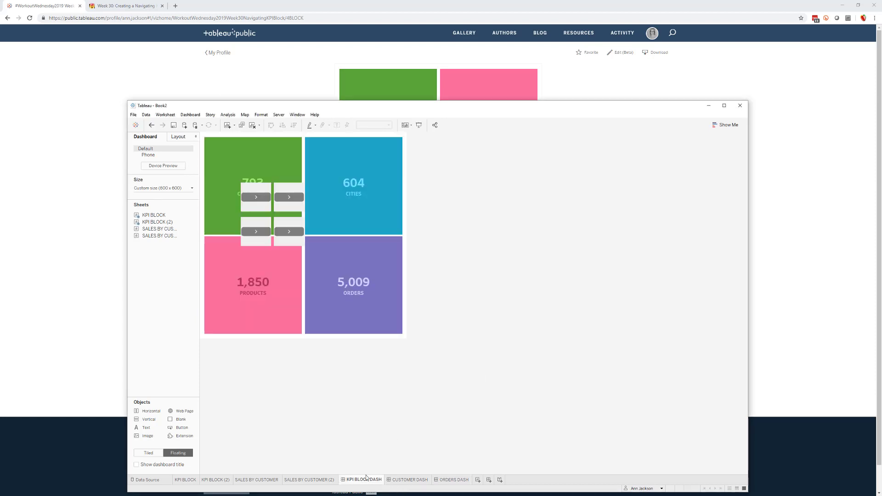
pyautogui.click(258, 190)
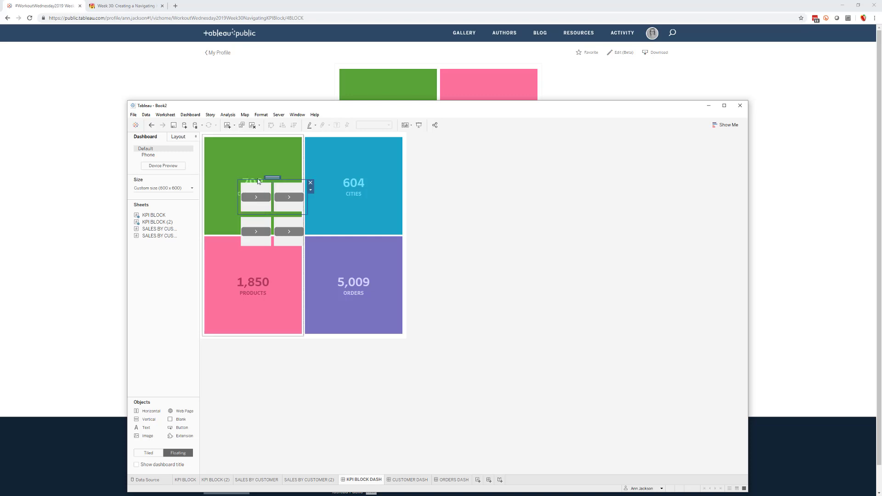
pyautogui.moveTo(275, 178); pyautogui.dragTo(241, 135)
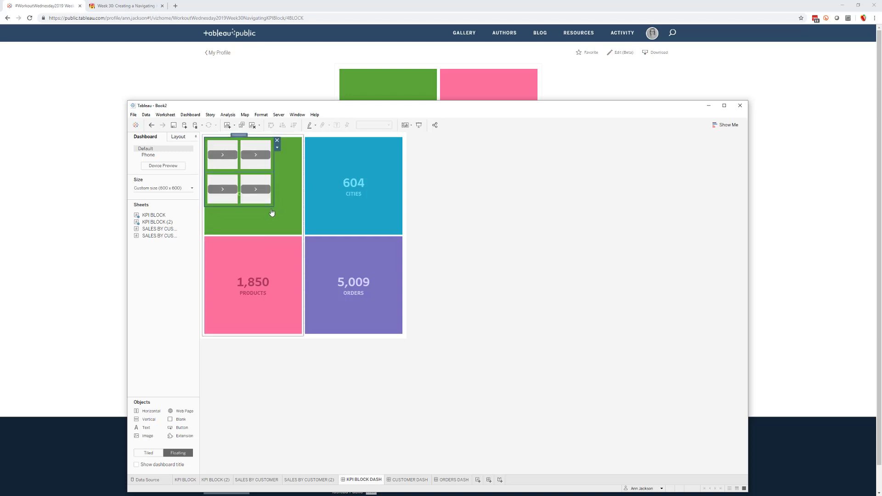
pyautogui.moveTo(273, 206); pyautogui.dragTo(403, 336)
# - Give the green-block CUSTOMERS button the Clear Button image and link it to CUSTOMER DASH
pyautogui.click(286, 158)
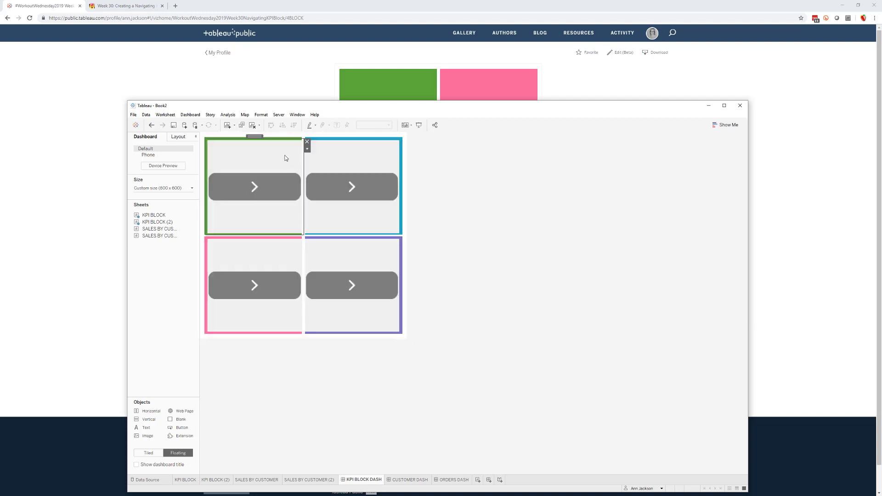
pyautogui.click(307, 148)
pyautogui.click(322, 163)
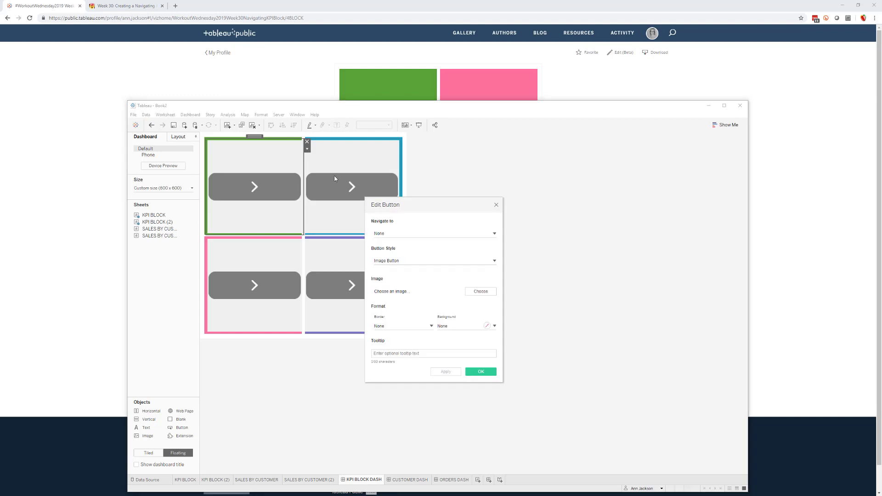
pyautogui.click(481, 291)
pyautogui.click(505, 235)
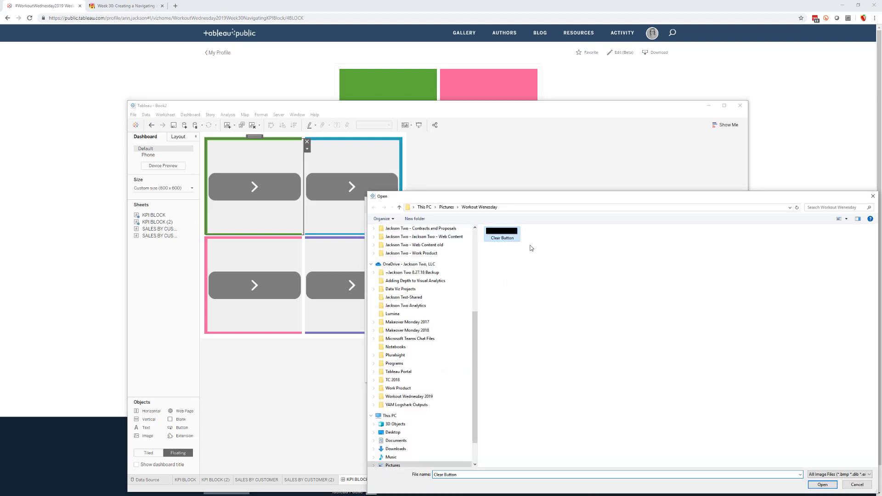
pyautogui.click(815, 480)
pyautogui.click(431, 233)
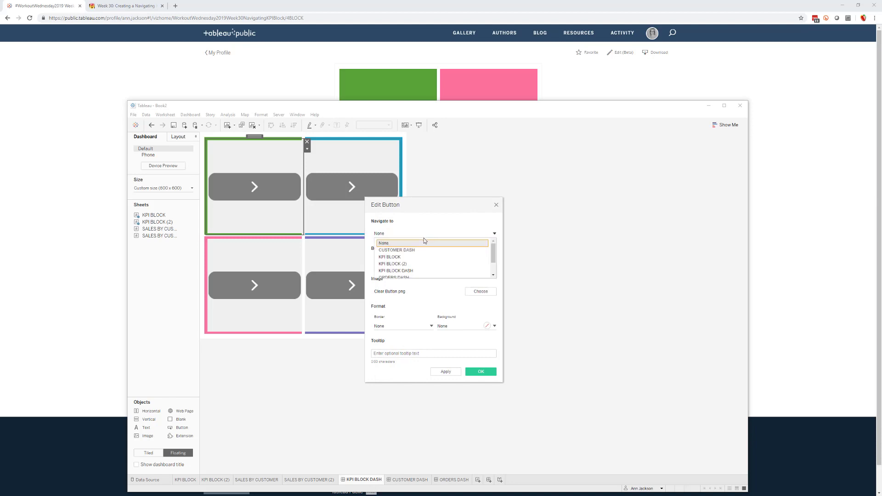
pyautogui.click(413, 251)
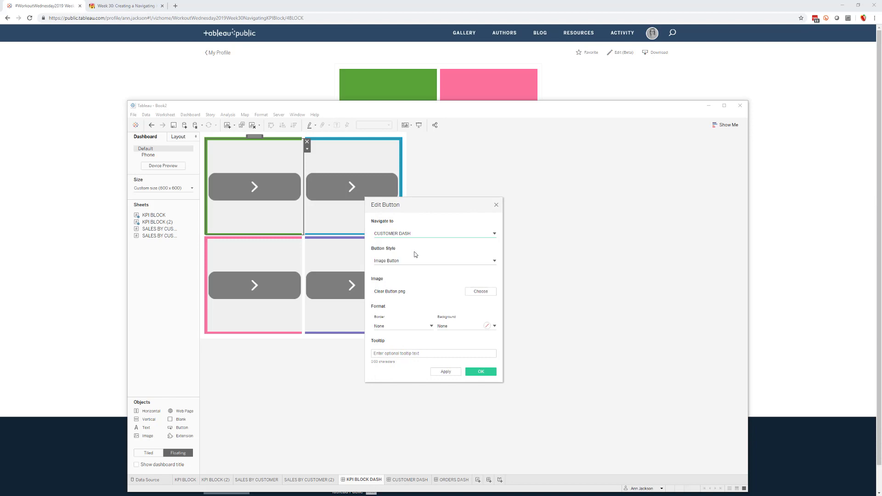
pyautogui.click(479, 373)
# - Give the purple-block ORDERS button the Clear Button image and link it to ORDERS DASH
pyautogui.click(347, 157)
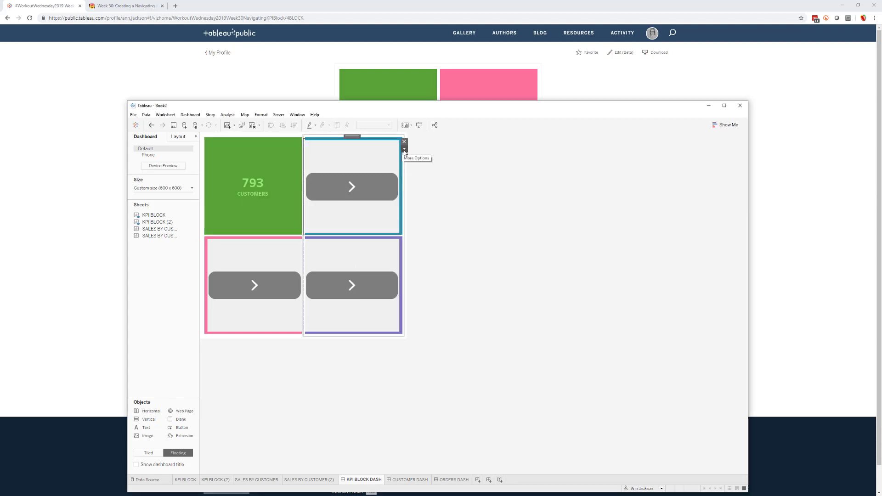
pyautogui.click(405, 149)
pyautogui.click(375, 256)
pyautogui.click(375, 257)
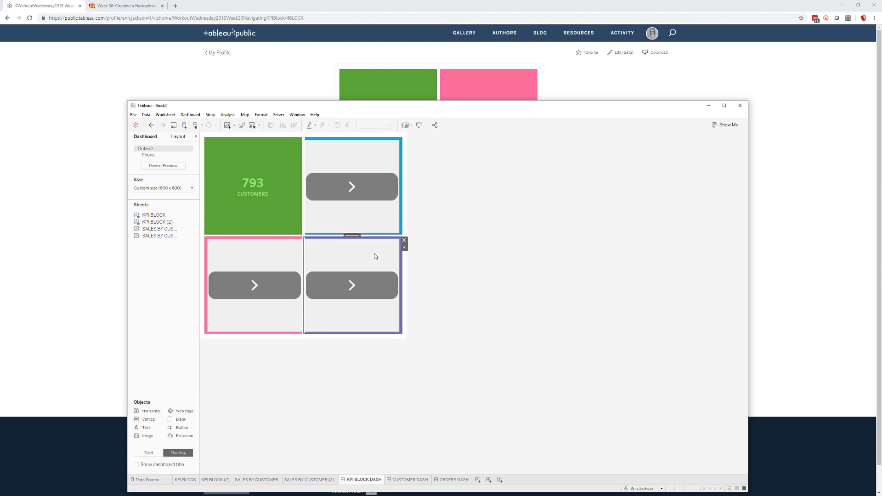
pyautogui.click(404, 247)
pyautogui.click(414, 256)
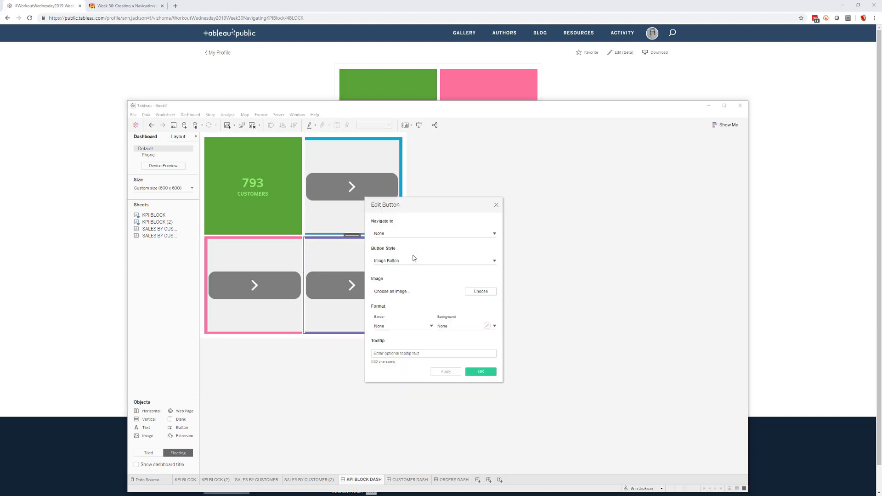
pyautogui.click(481, 291)
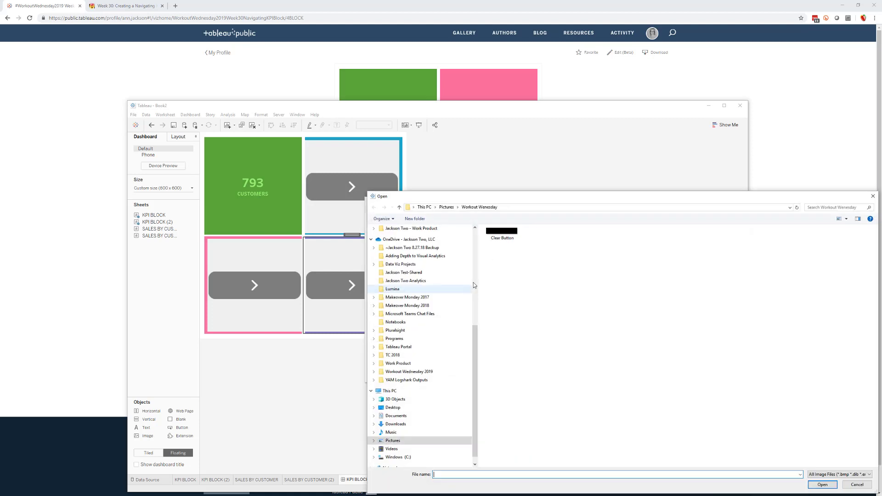
pyautogui.doubleClick(435, 238)
pyautogui.click(435, 233)
pyautogui.scroll(-3, 423, 262)
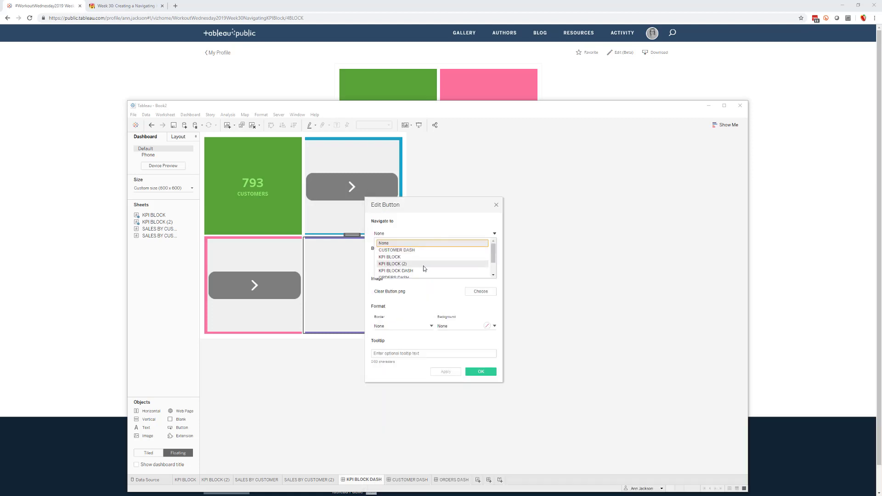
pyautogui.click(413, 268)
pyautogui.click(473, 371)
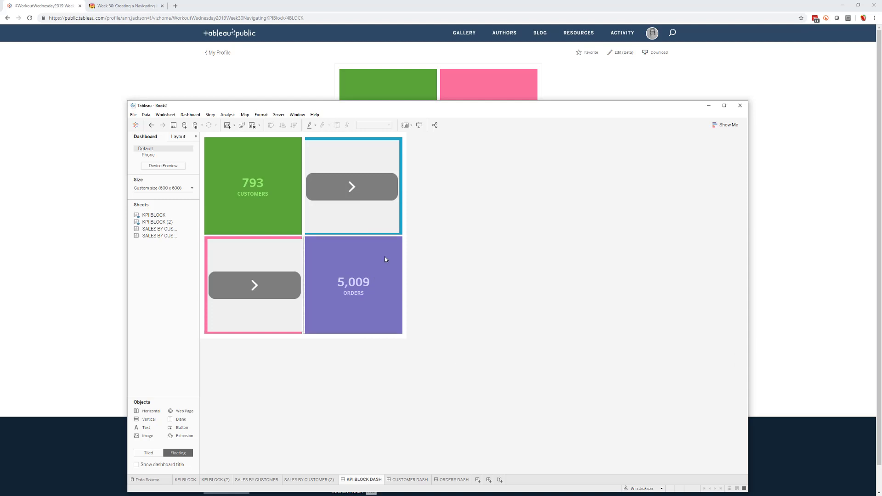
pyautogui.rightClick(358, 482)
# - Hide the dashboard's sheets, then test the published CUSTOMERS tile and GO BACK navigation
pyautogui.click(371, 439)
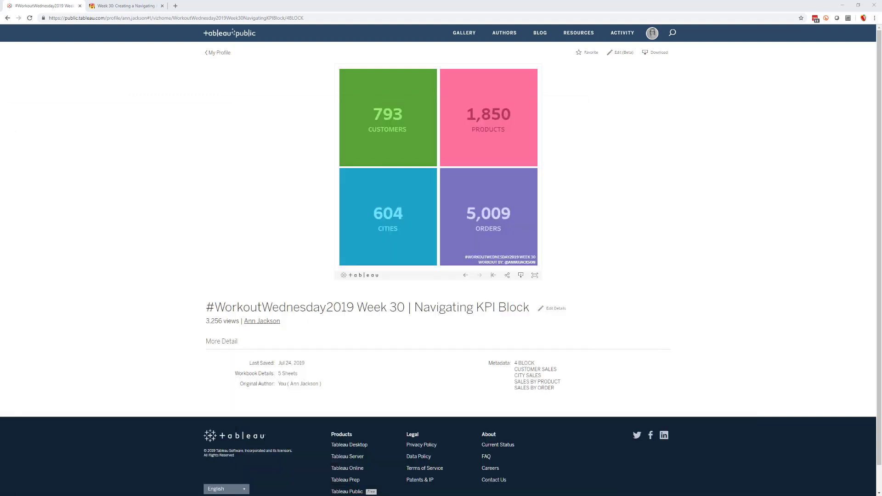
pyautogui.click(400, 142)
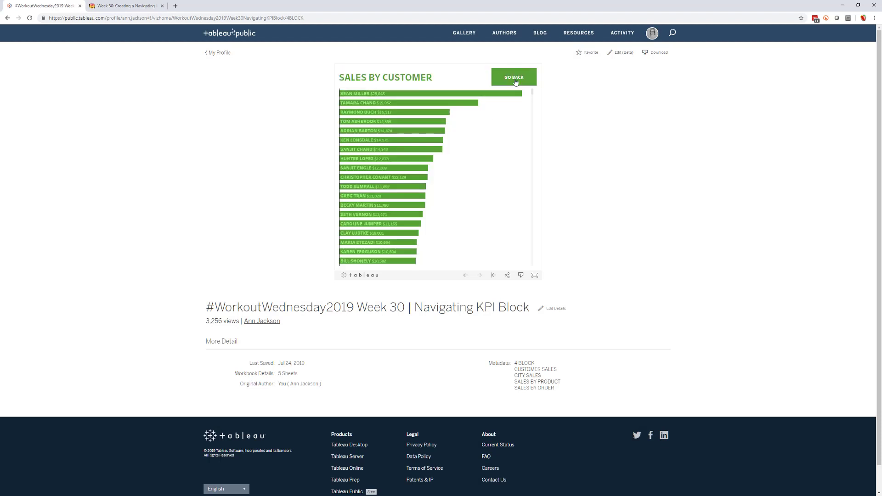
pyautogui.click(516, 82)
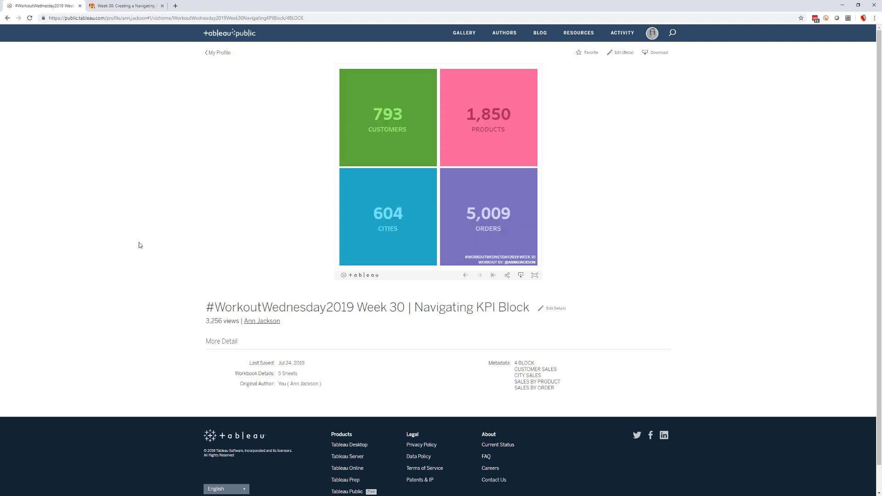